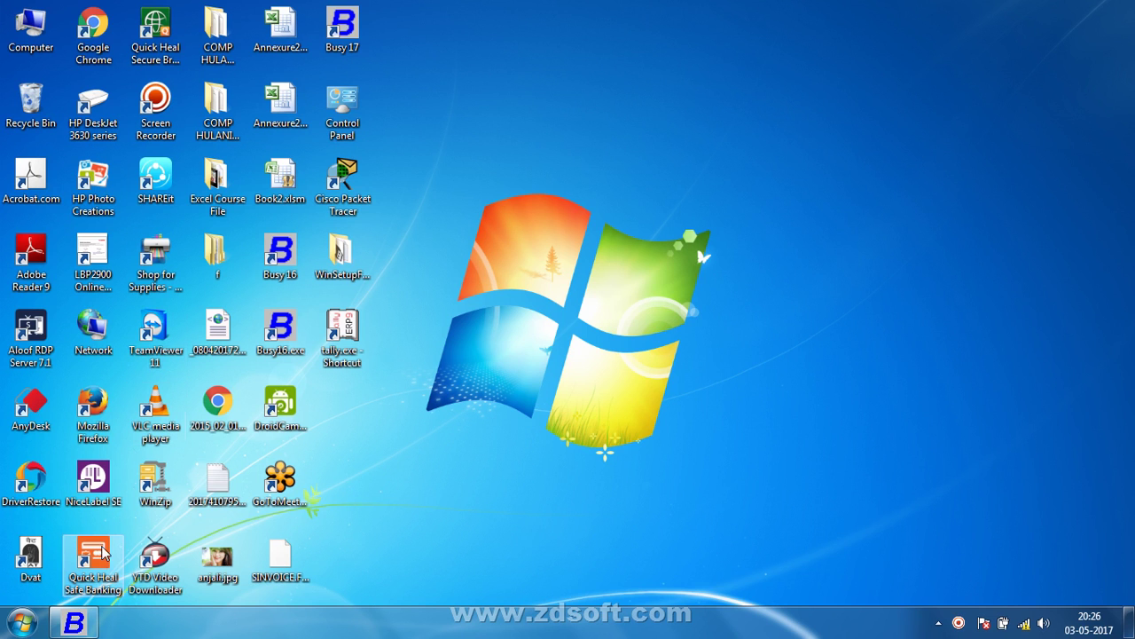
# Step: Switch to the Busy 17 window
pyautogui.click(73, 623)
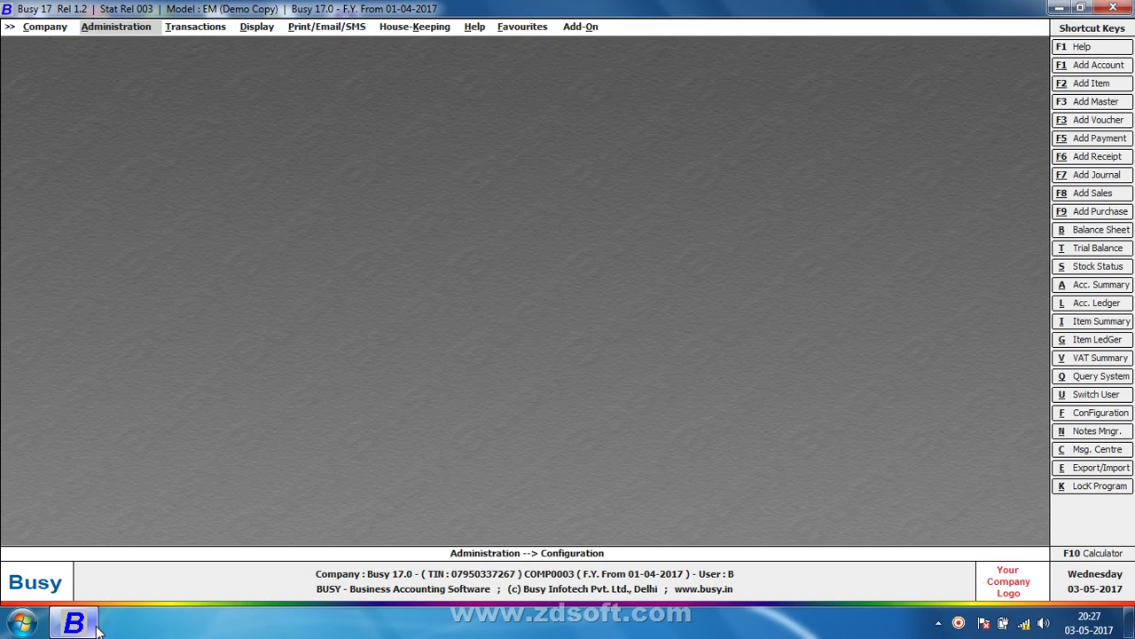
pyautogui.rightClick(386, 628)
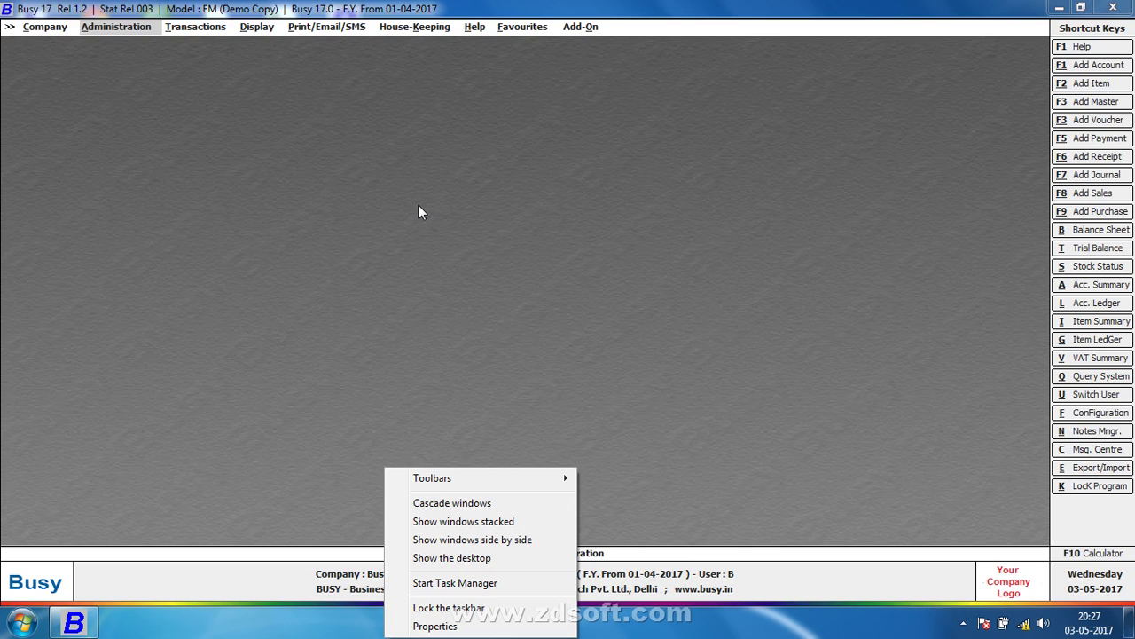
pyautogui.press('Escape')
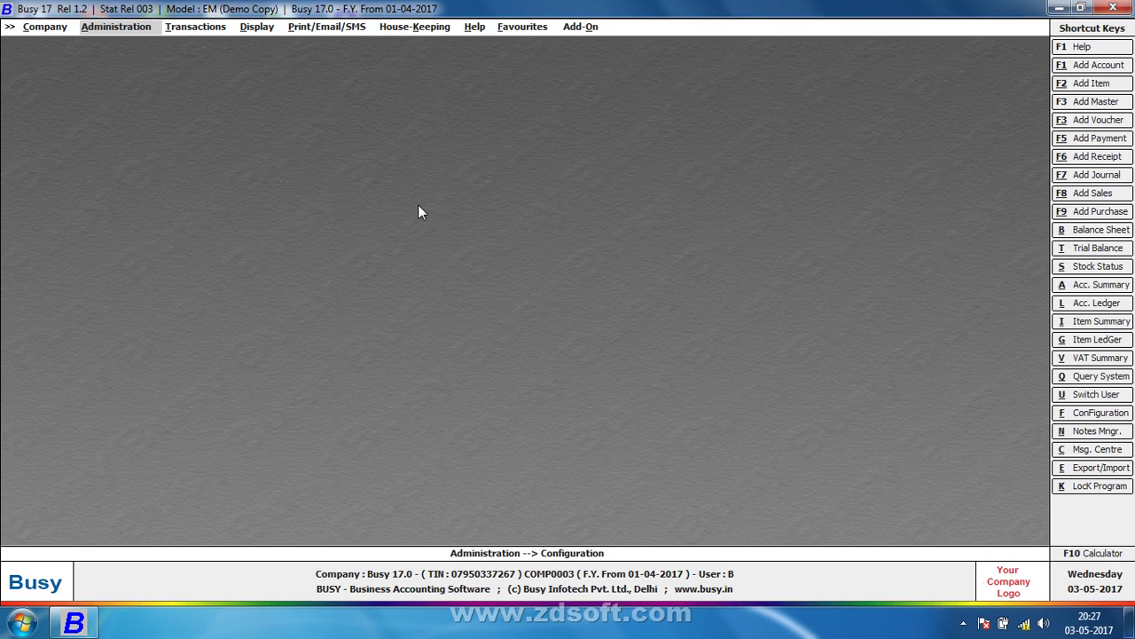
# Step: Open the Accounts section of the Features / Options configuration
pyautogui.press('Return')
pyautogui.press('Return')
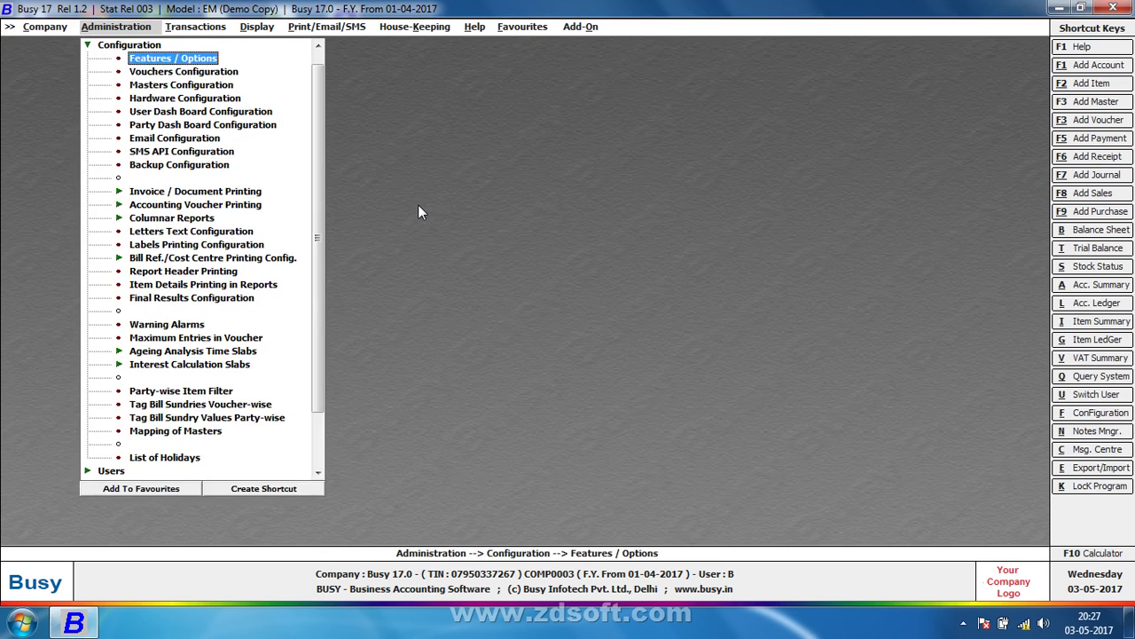
pyautogui.press('Return')
pyautogui.press('Down')
pyautogui.press('Down')
pyautogui.press('Down')
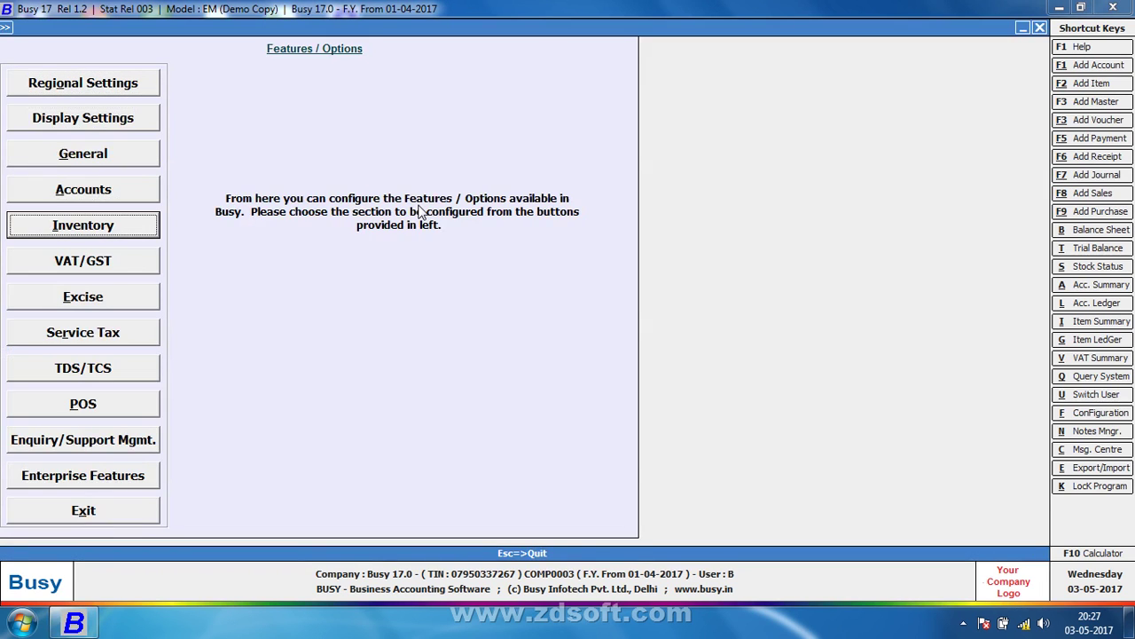
pyautogui.press('Return')
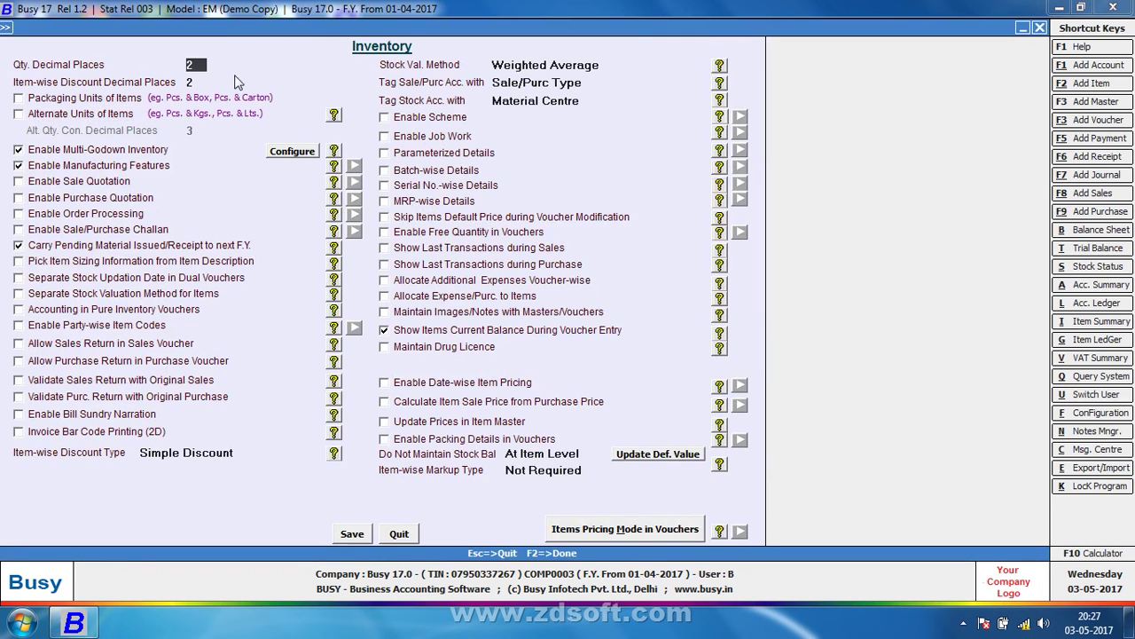
pyautogui.press('Escape')
pyautogui.press('Up')
pyautogui.press('Return')
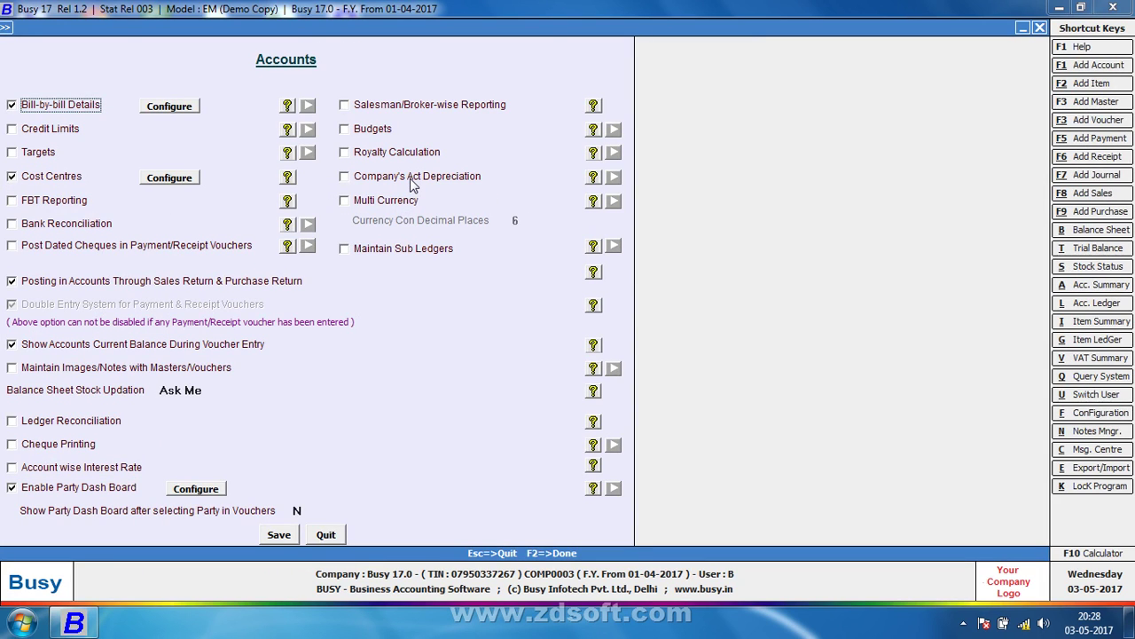
# Step: Enable Company's Act Depreciation, save the Accounts settings and leave Features / Options
pyautogui.click(412, 183)
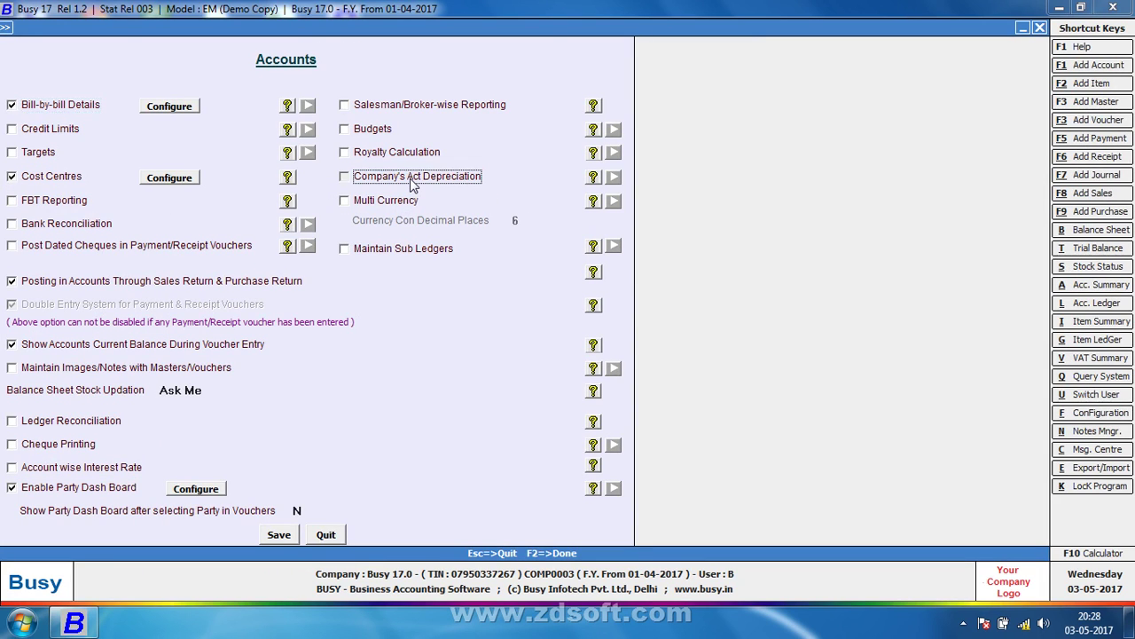
pyautogui.click(282, 537)
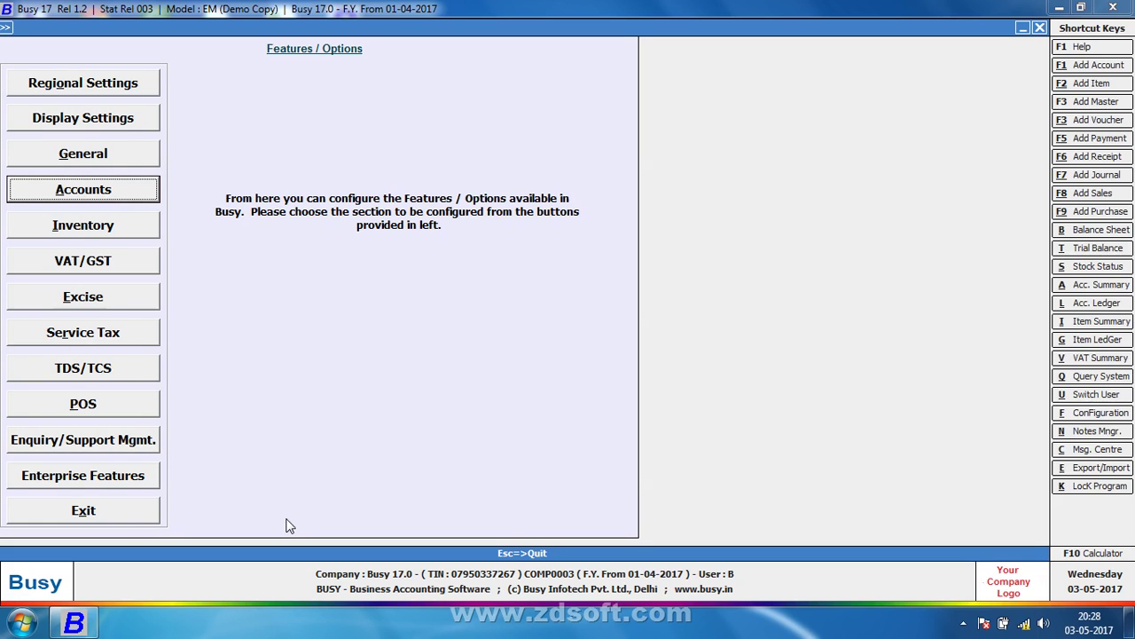
pyautogui.press('Escape')
# Step: Start a new journal voucher in the Main series dated 30-04-2017 and begin its first debit line
pyautogui.press('Right')
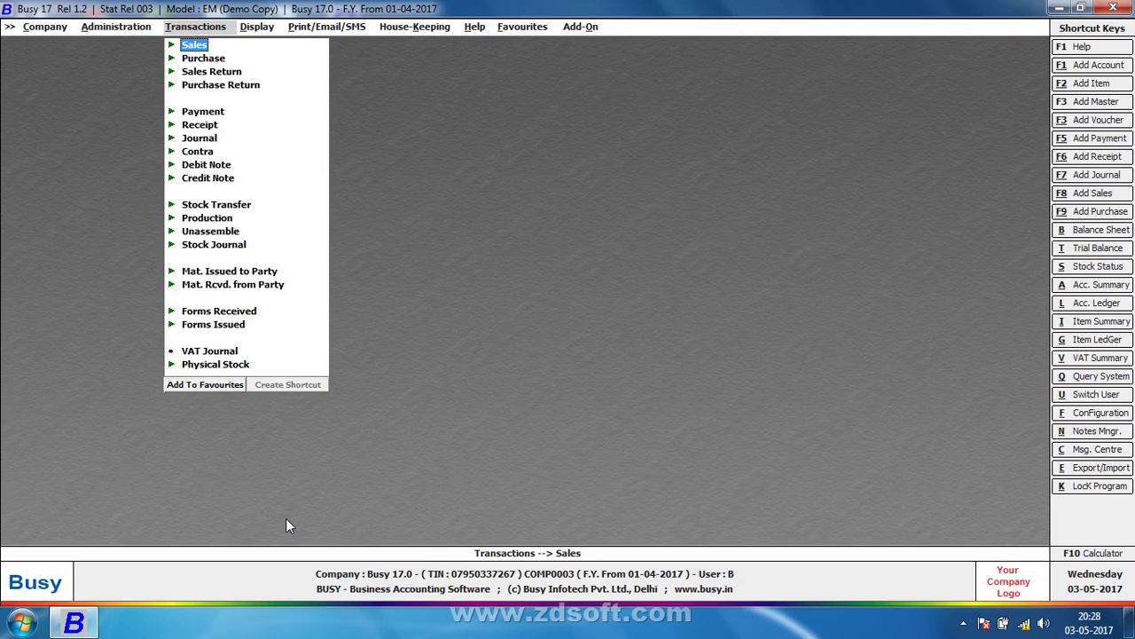
pyautogui.press('Down')
pyautogui.press('Down')
pyautogui.press('Down')
pyautogui.press('Down')
pyautogui.press('Down')
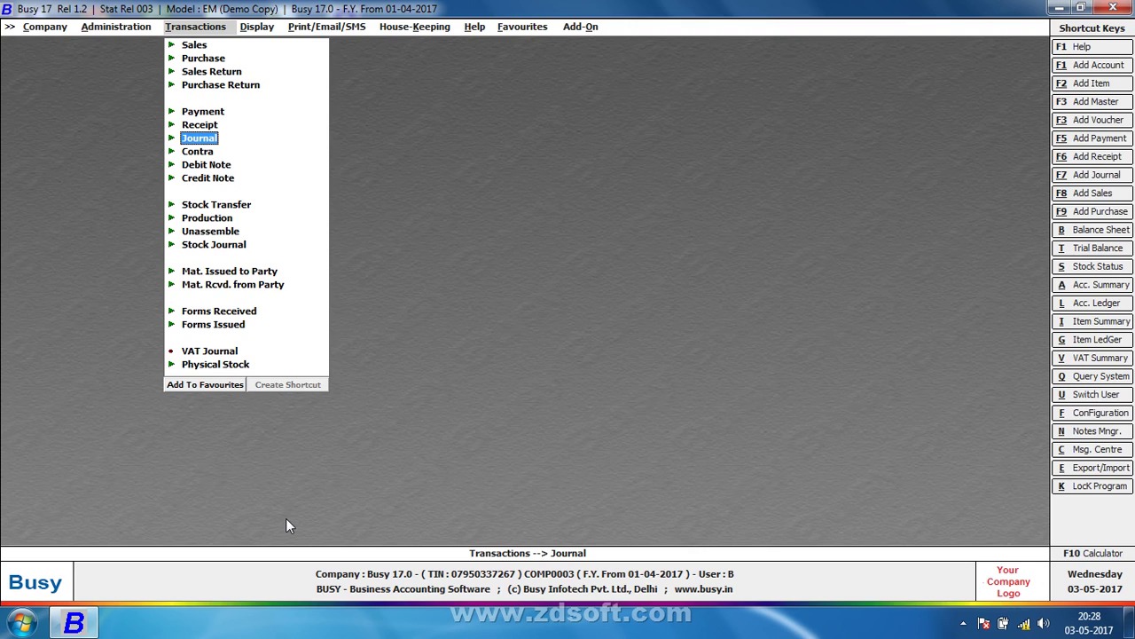
pyautogui.press('Return')
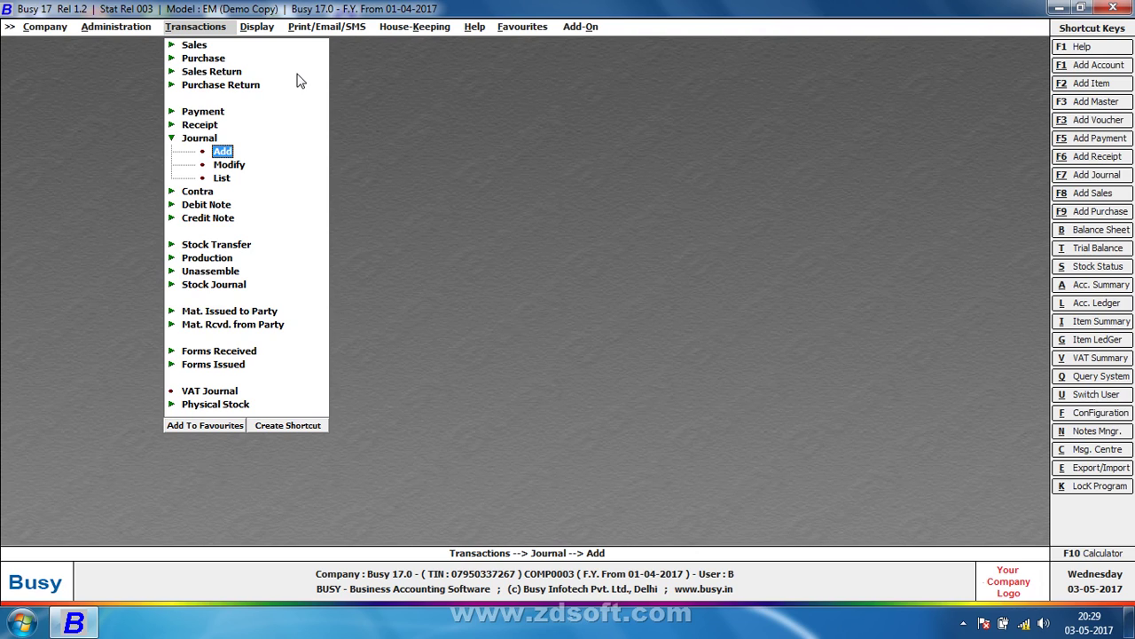
pyautogui.press('Return')
pyautogui.press('Return')
pyautogui.press('Return')
pyautogui.press('Return')
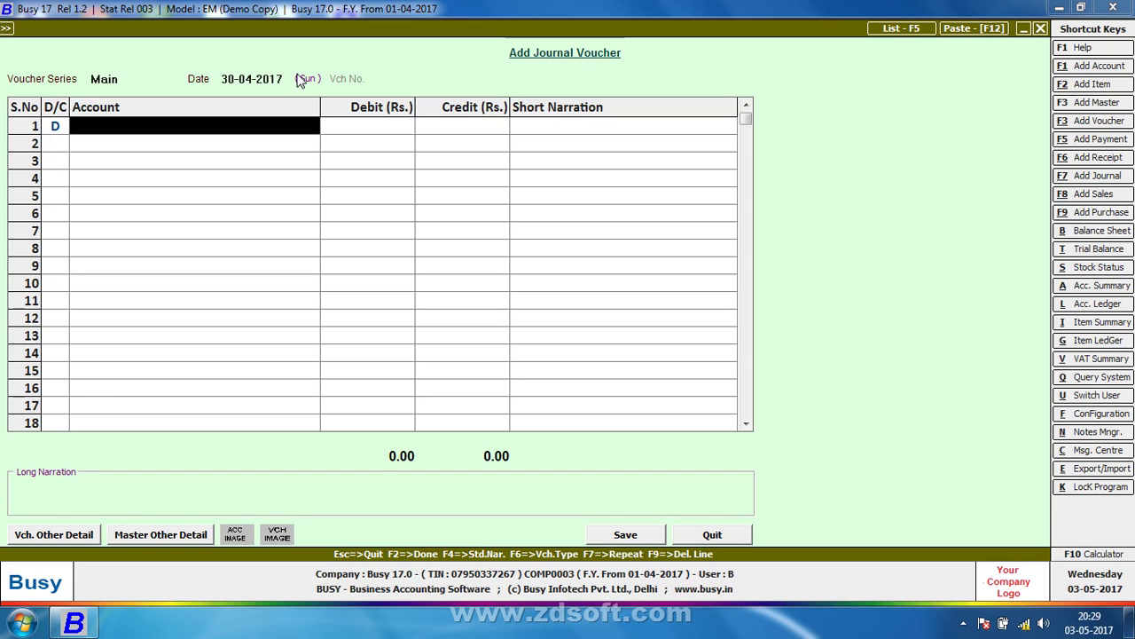
# Step: Create a new account master named CAR in the Fixed Assets group from within the voucher
pyautogui.press('F1')
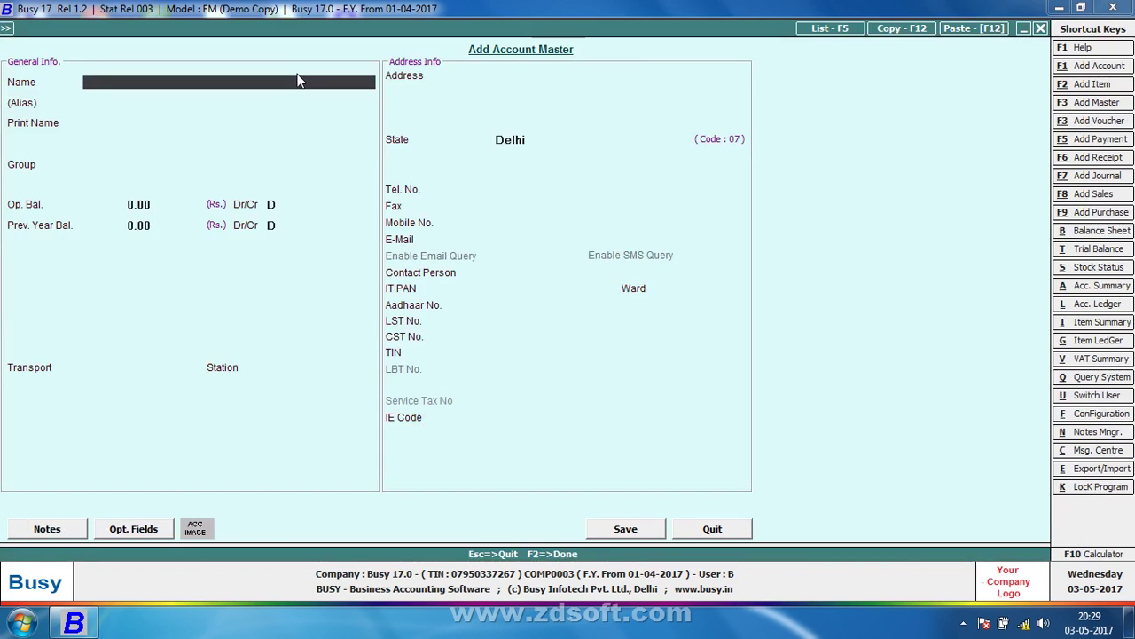
pyautogui.write('CAR(')
pyautogui.press('BackSpace')
pyautogui.press('Return')
pyautogui.press('Return')
pyautogui.press('Return')
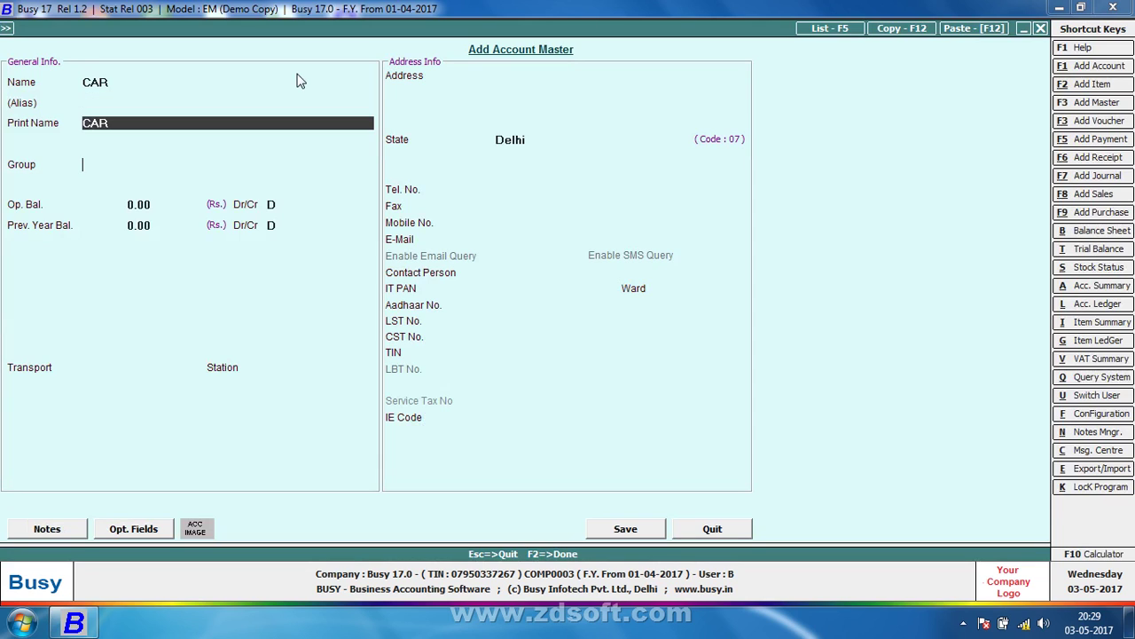
pyautogui.write('F')
pyautogui.press('Return')
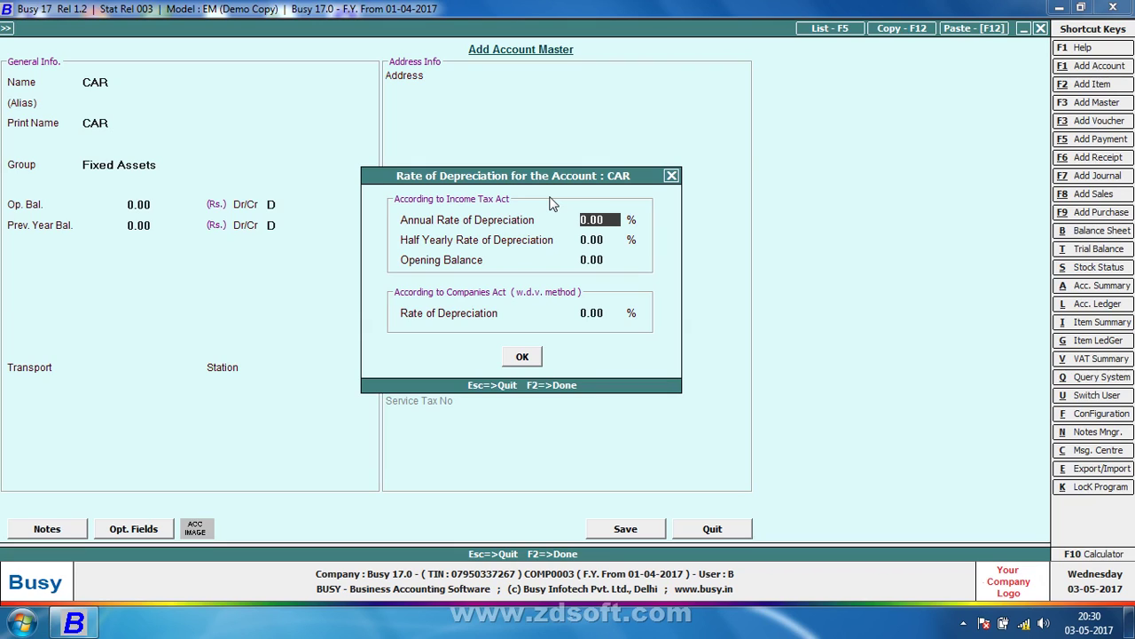
# Step: Set CAR's Income Tax Act depreciation to 10% annual and 5% half-yearly, and its Companies Act rate to 10%
pyautogui.write('10')
pyautogui.press('Return')
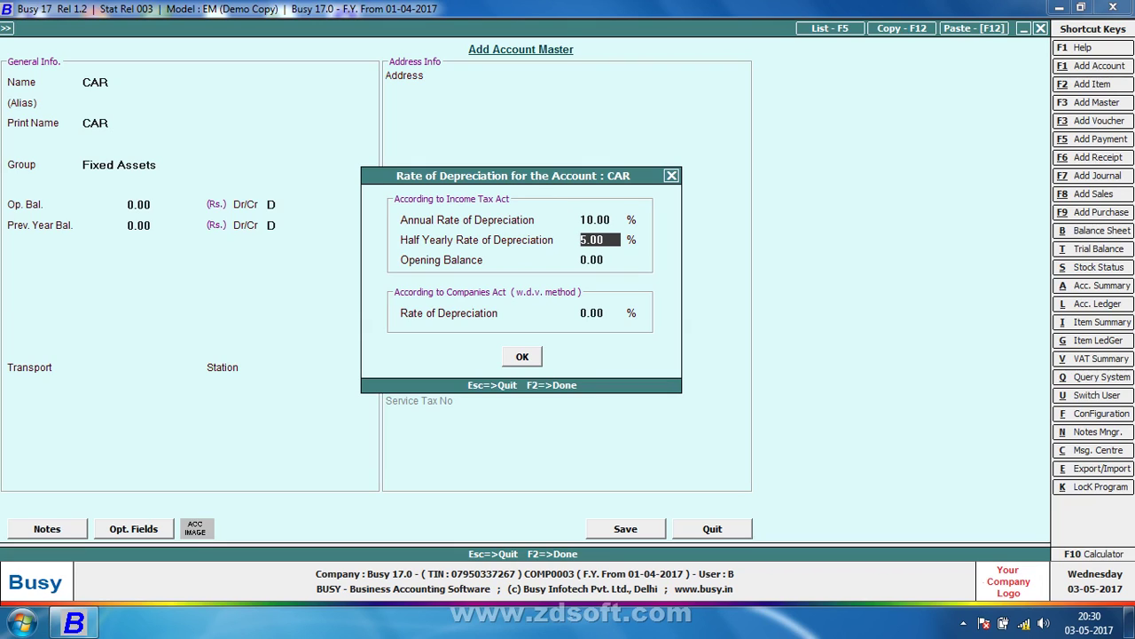
pyautogui.press('Return')
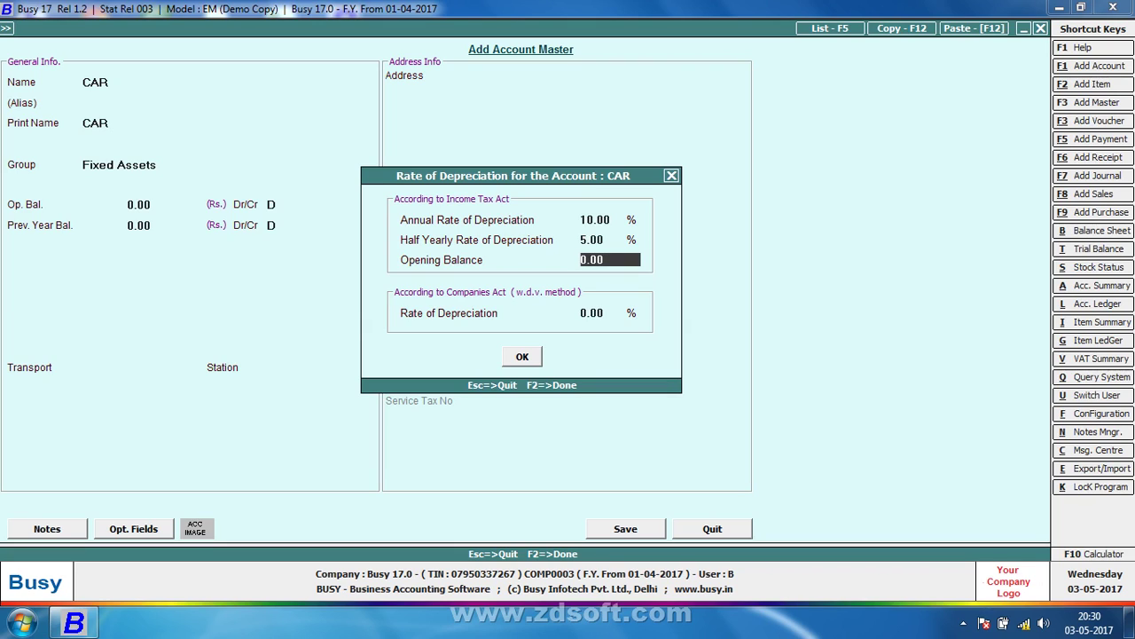
pyautogui.press('Return')
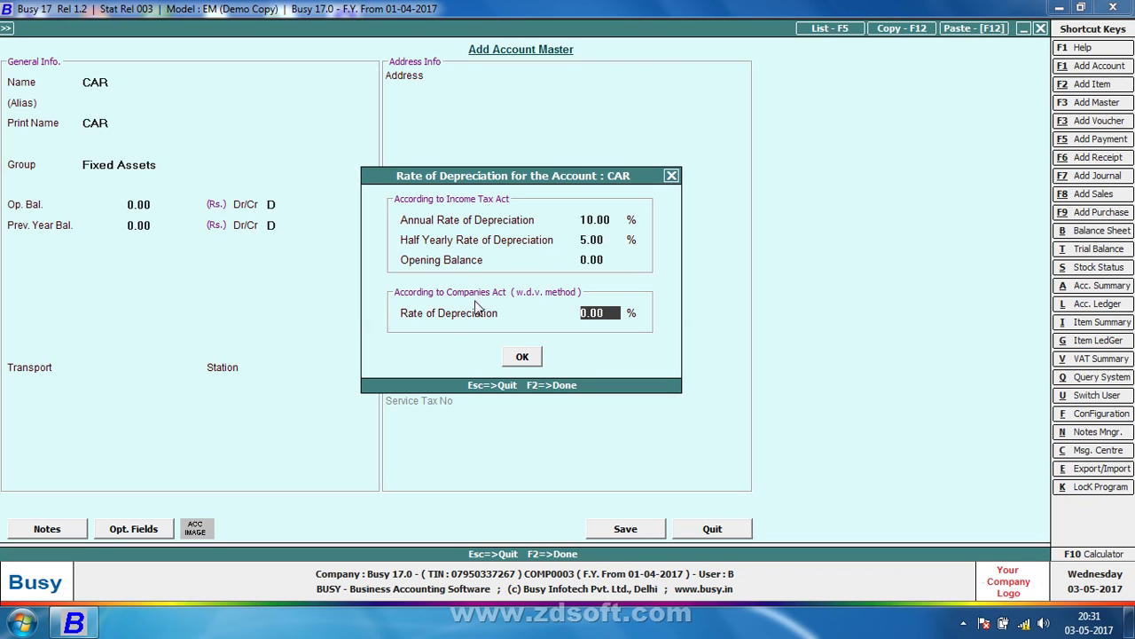
pyautogui.write('10')
pyautogui.press('Return')
pyautogui.press('Return')
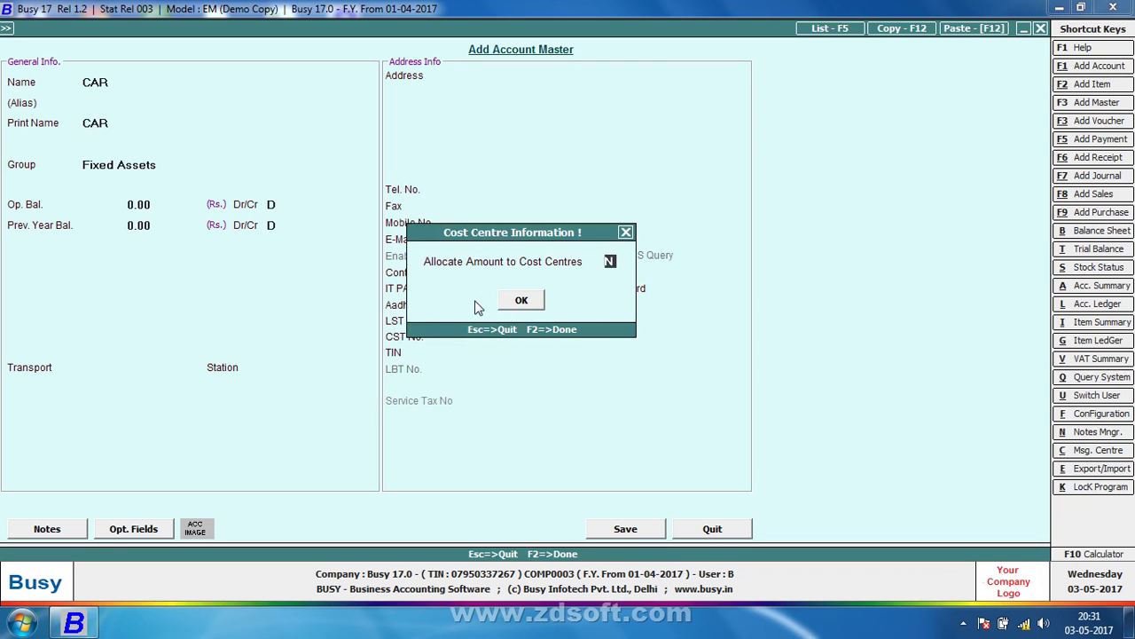
# Step: Leave cost centre allocation at N for the CAR account and save the account master
pyautogui.press('Return')
pyautogui.press('Return')
pyautogui.press('F2')
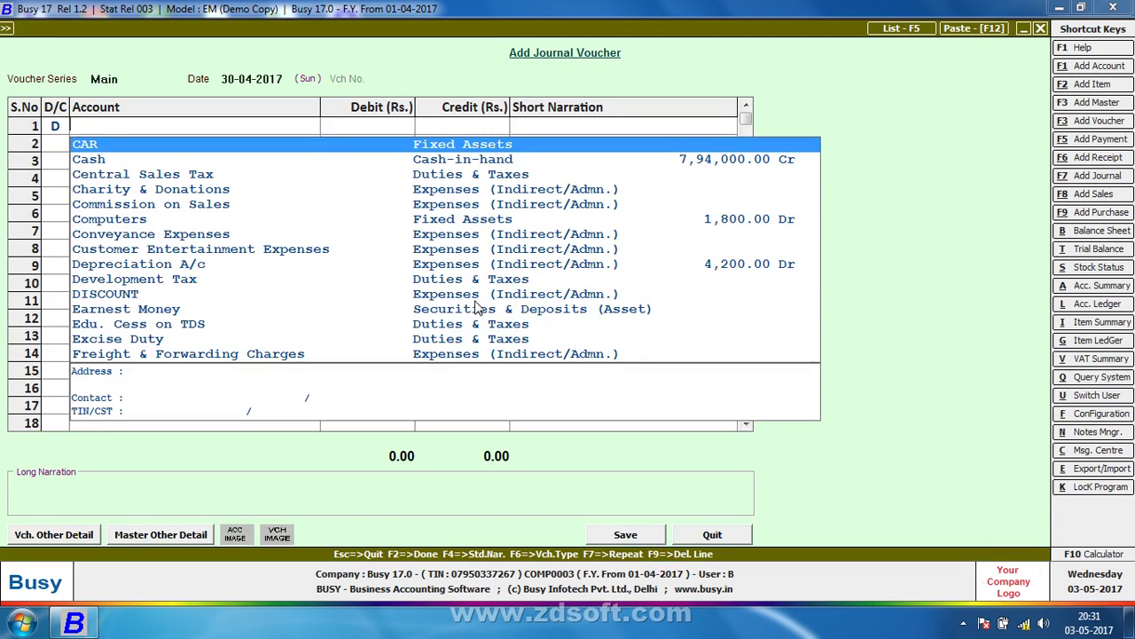
# Step: Debit the CAR account with Rs. 1,00,000 in the voucher's first row and begin a credit row
pyautogui.press('Return')
pyautogui.write('1,00,')
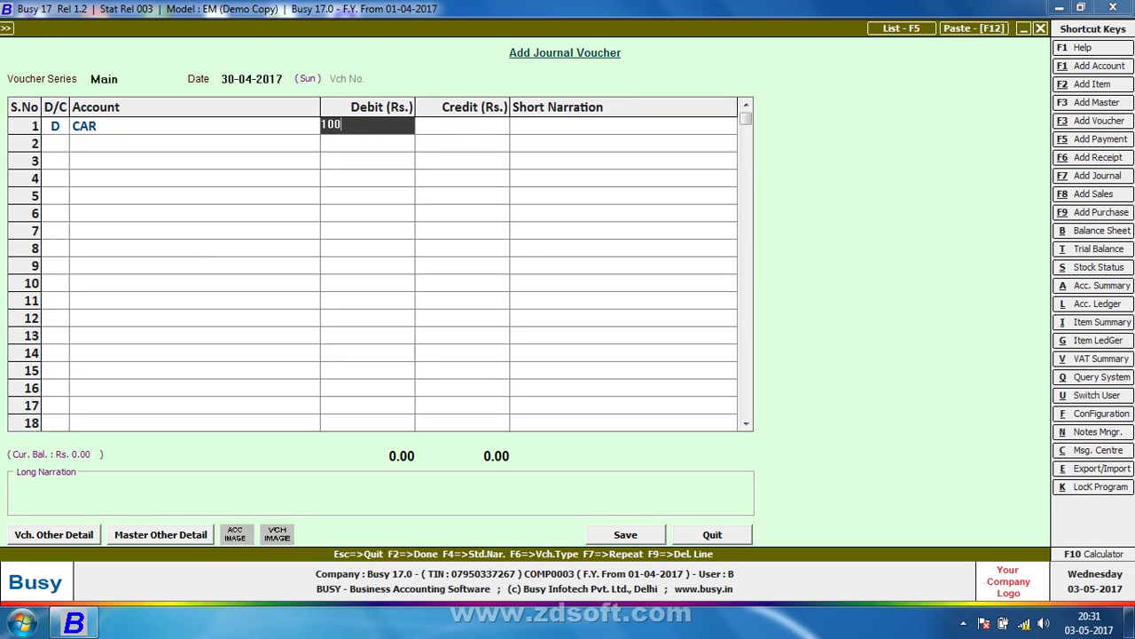
pyautogui.write('000')
pyautogui.press('Return')
pyautogui.press('Return')
pyautogui.press('Return')
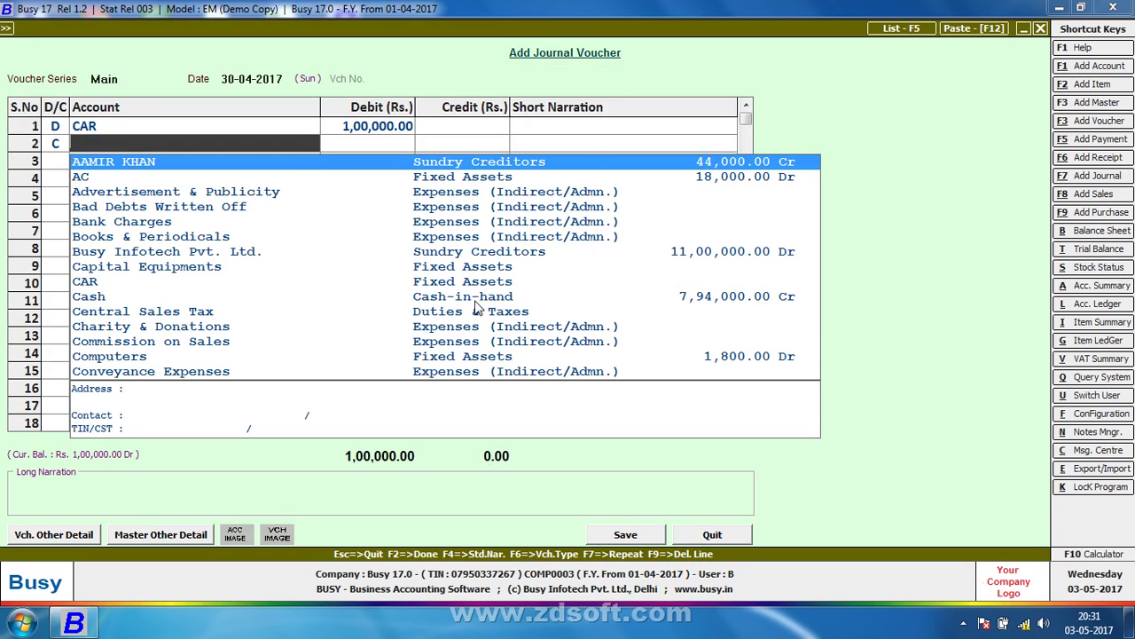
# Step: Credit the Cash account with Rs. 1,00,000 in the voucher's second row
pyautogui.write('cas')
pyautogui.press('Return')
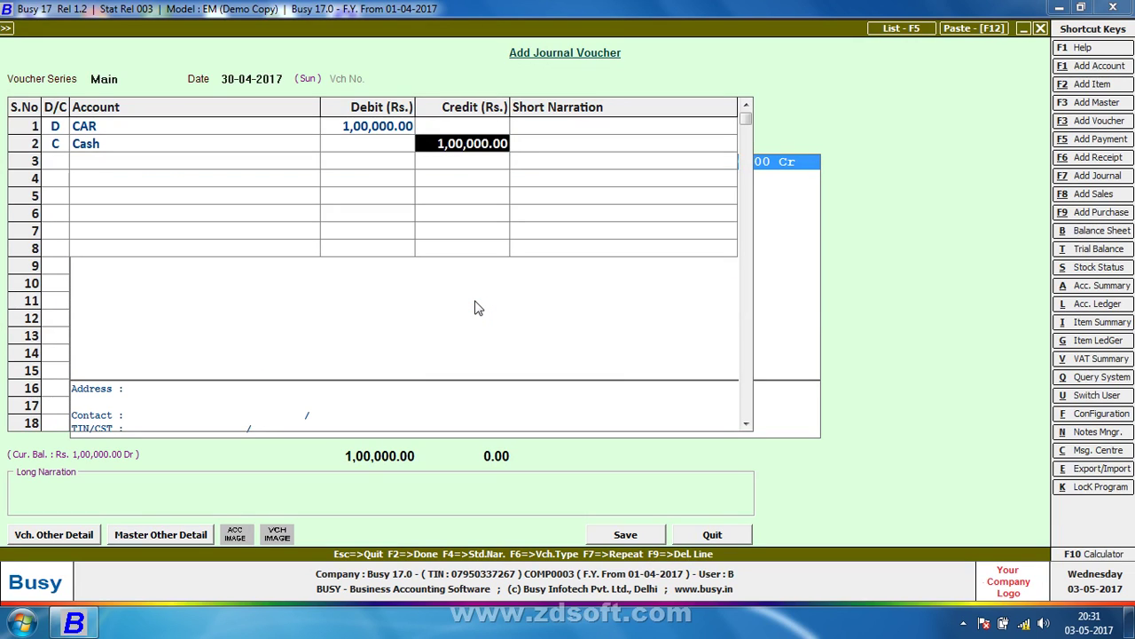
pyautogui.press('Return')
pyautogui.press('Left')
pyautogui.press('Left')
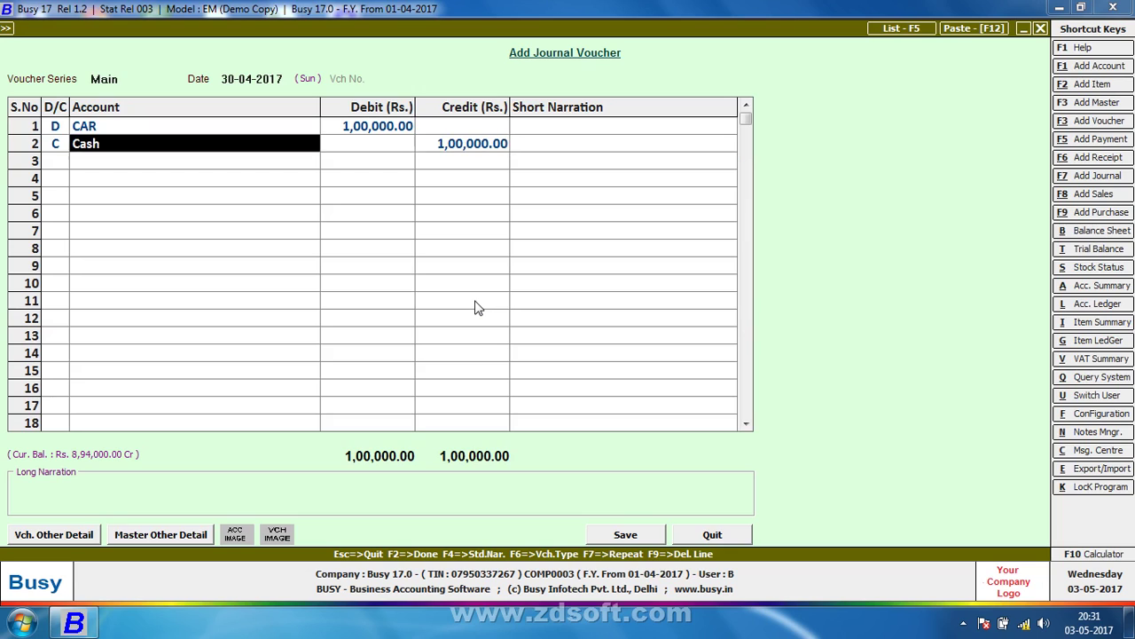
# Step: Finish the journal entries without narration and save the voucher
pyautogui.press('Return')
pyautogui.press('Return')
pyautogui.press('Return')
pyautogui.press('Return')
pyautogui.press('Return')
pyautogui.press('Return')
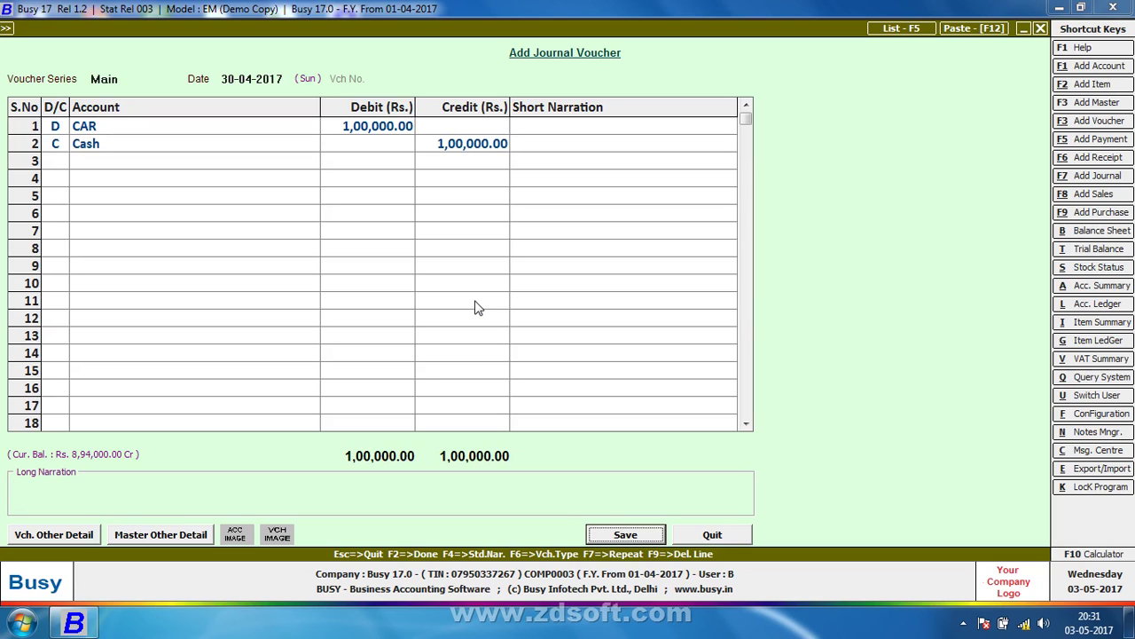
pyautogui.press('Left')
pyautogui.press('Return')
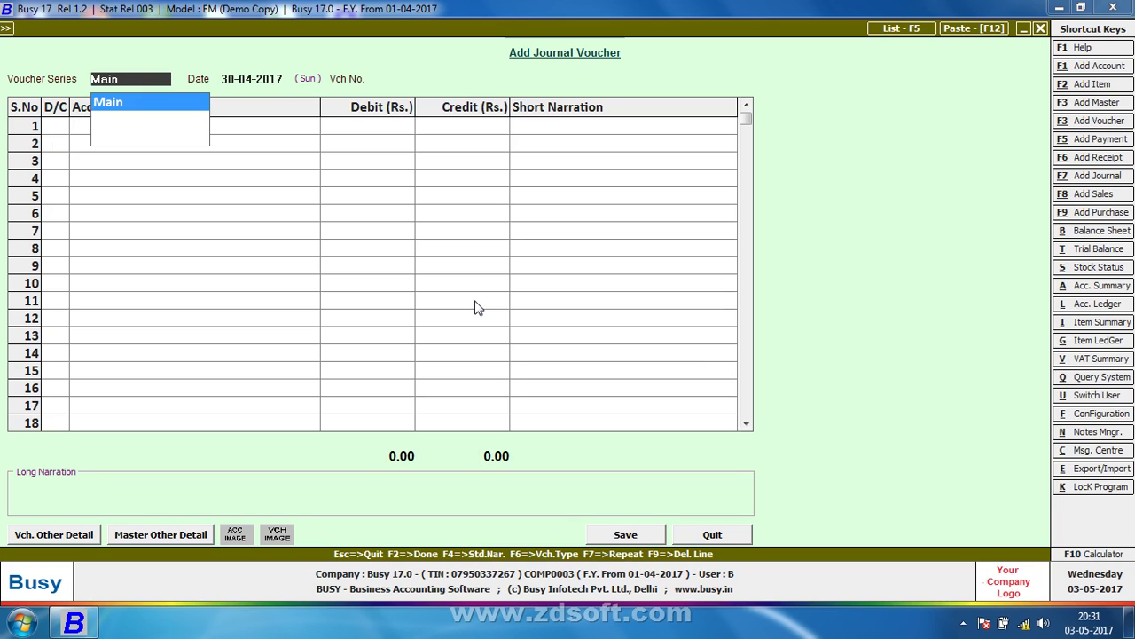
# Step: Reopen the CAR journal voucher from the journal register, change its date to 01-04-2017 and save it
pyautogui.press('Escape')
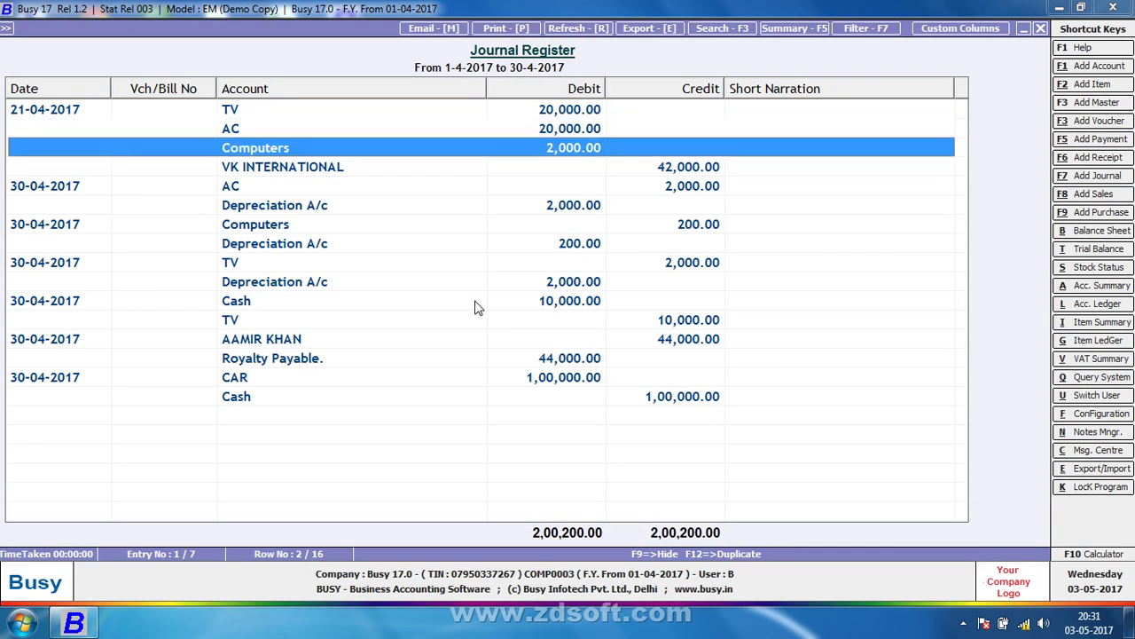
pyautogui.press('Return')
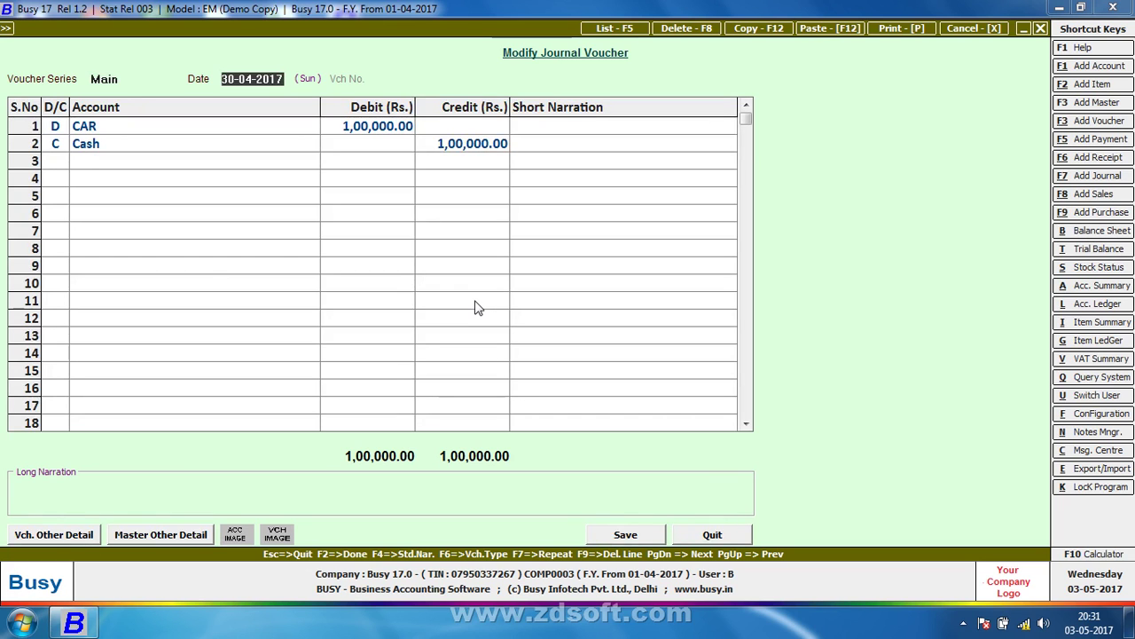
pyautogui.write('1-4')
pyautogui.press('Return')
pyautogui.press('F2')
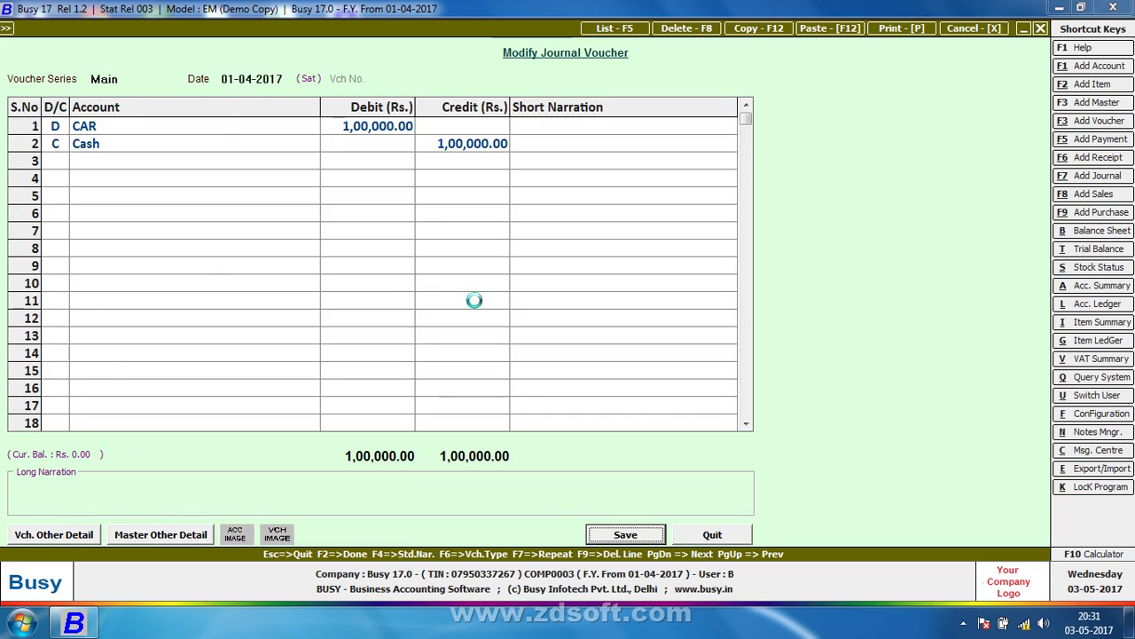
# Step: Close and relaunch Busy 17, and open the company Busy 17.0
pyautogui.hotkey('alt', 'F4')
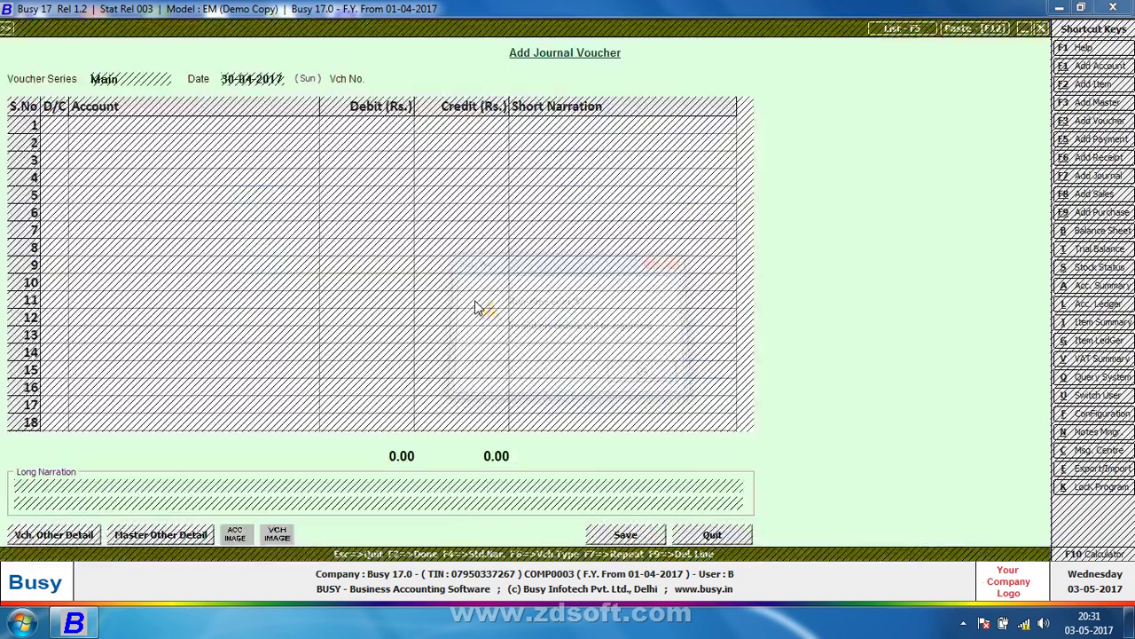
pyautogui.press('Return')
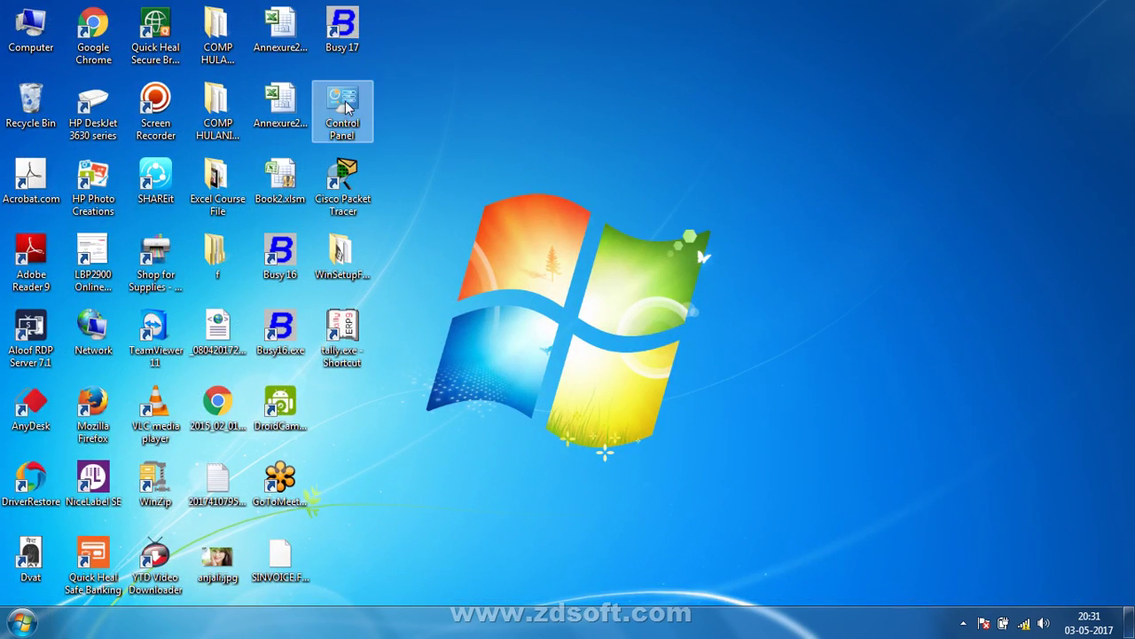
pyautogui.doubleClick(357, 30)
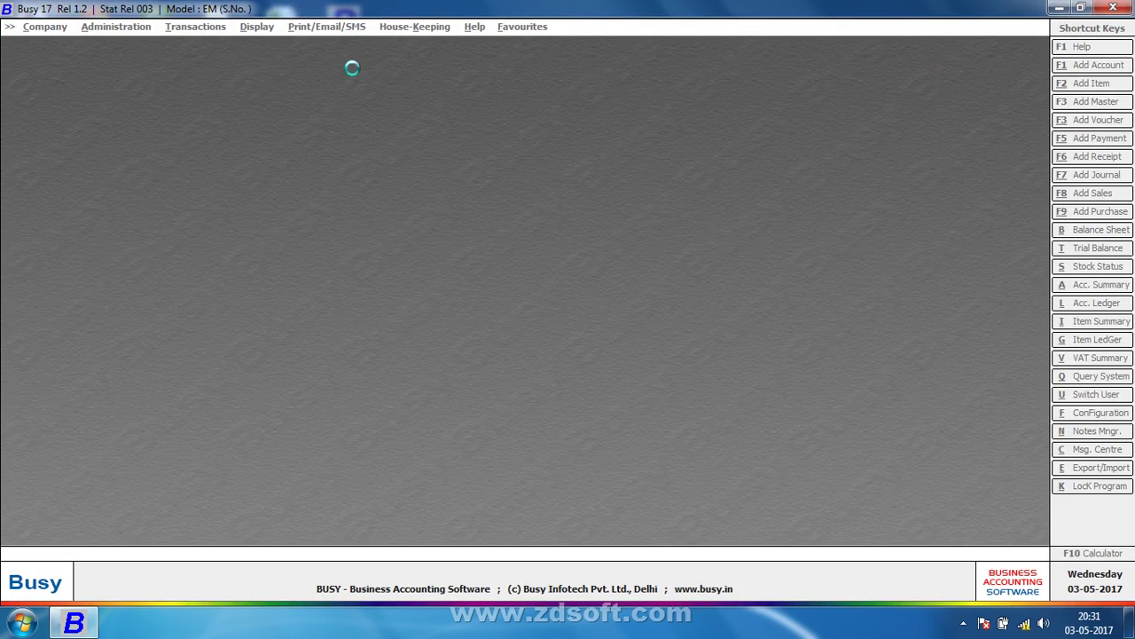
pyautogui.press('Return')
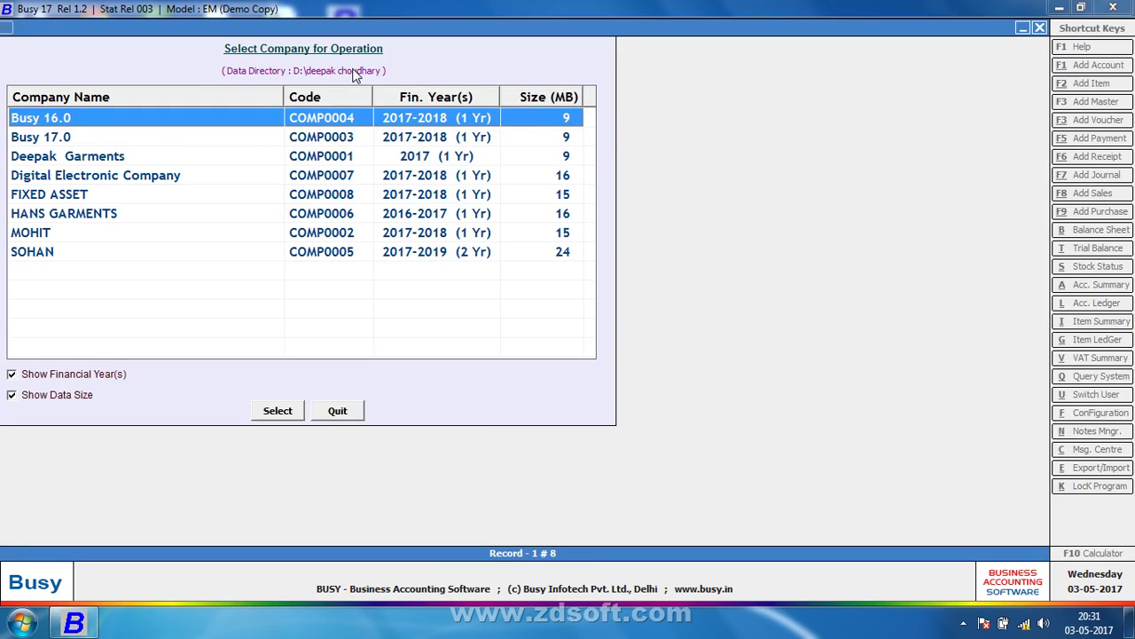
pyautogui.press('Down')
pyautogui.press('Return')
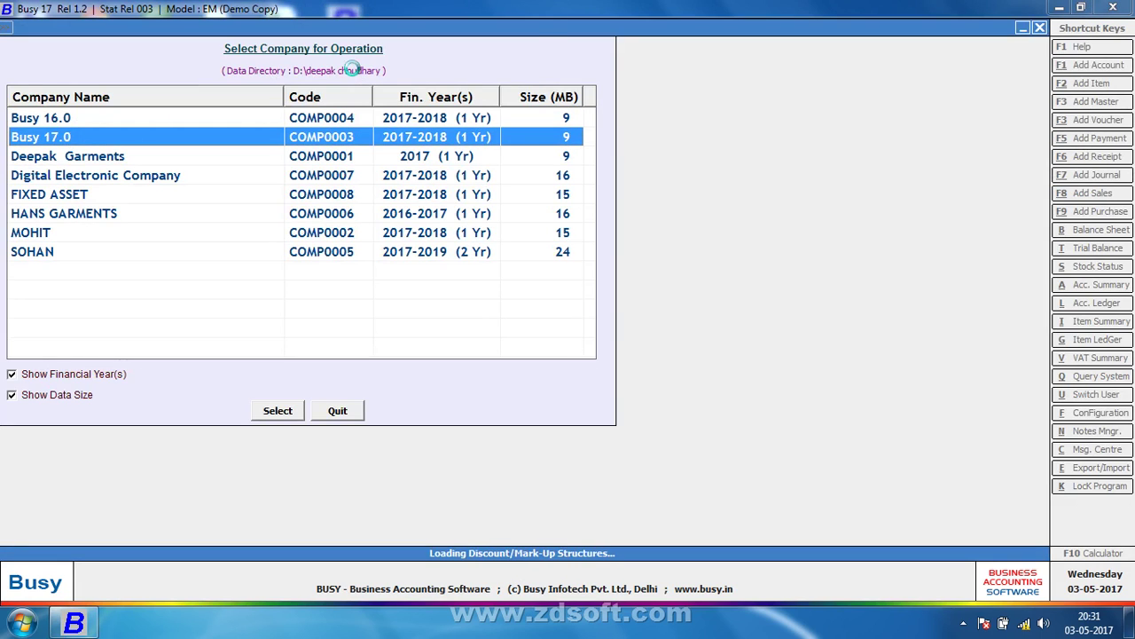
# Step: Finish opening the company Busy 17.0 with its financial year starting 01-04-2017
pyautogui.press('Return')
pyautogui.press('Return')
pyautogui.press('Return')
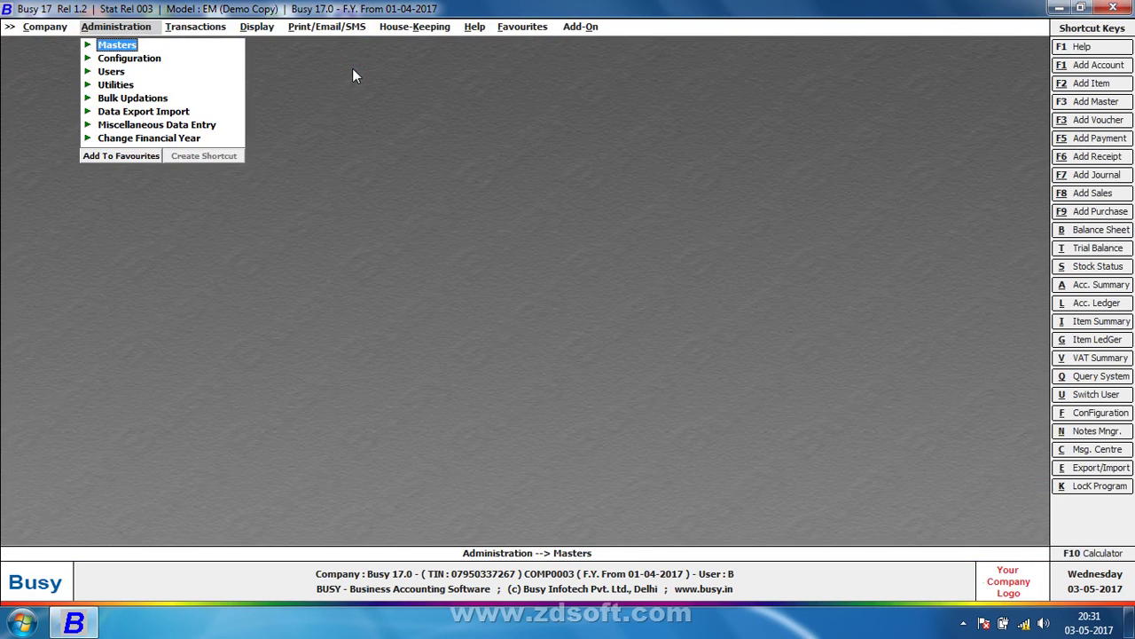
# Step: Open the depreciation chart report under the Income Tax Act
pyautogui.press('Right')
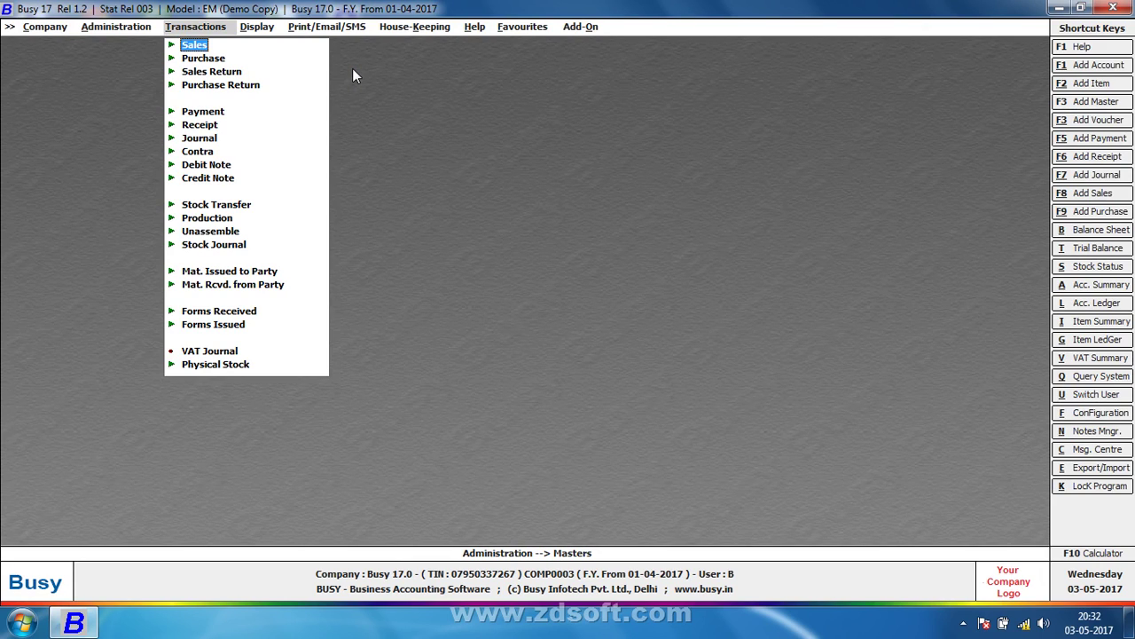
pyautogui.press('Right')
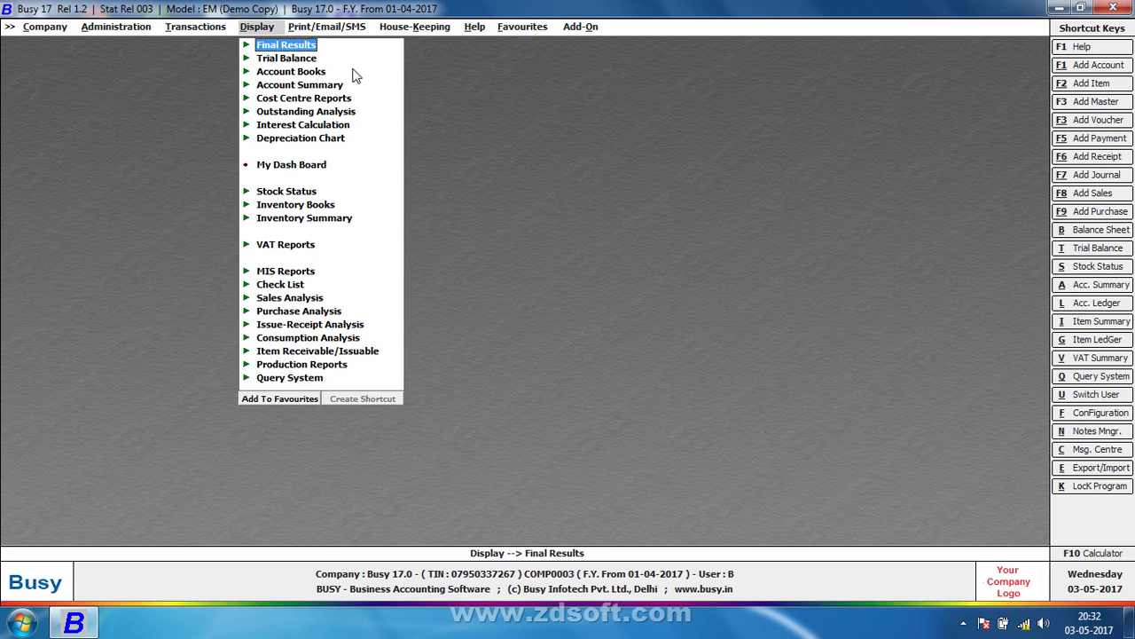
pyautogui.press('Down')
pyautogui.press('Down')
pyautogui.press('Down')
pyautogui.press('Down')
pyautogui.press('Down')
pyautogui.press('Down')
pyautogui.press('Down')
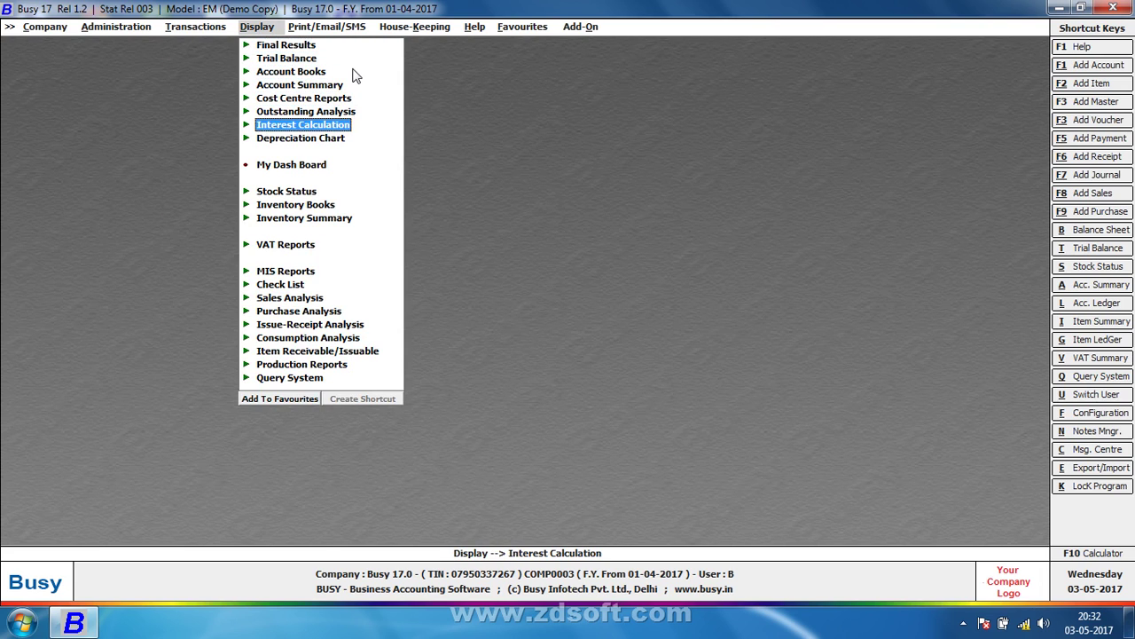
pyautogui.press('Return')
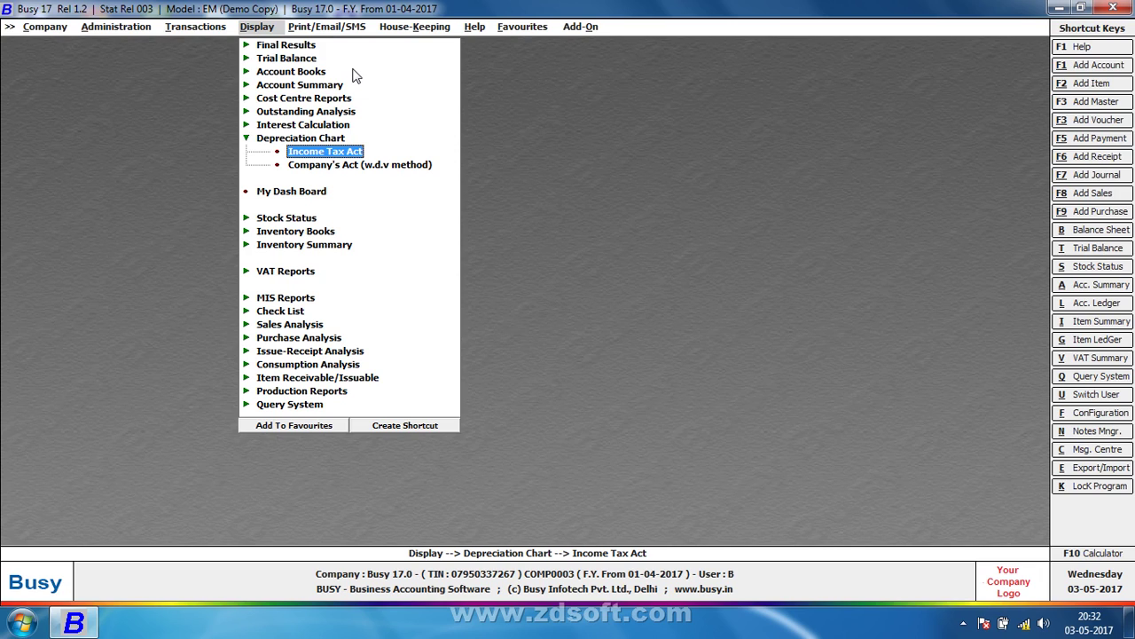
pyautogui.press('Down')
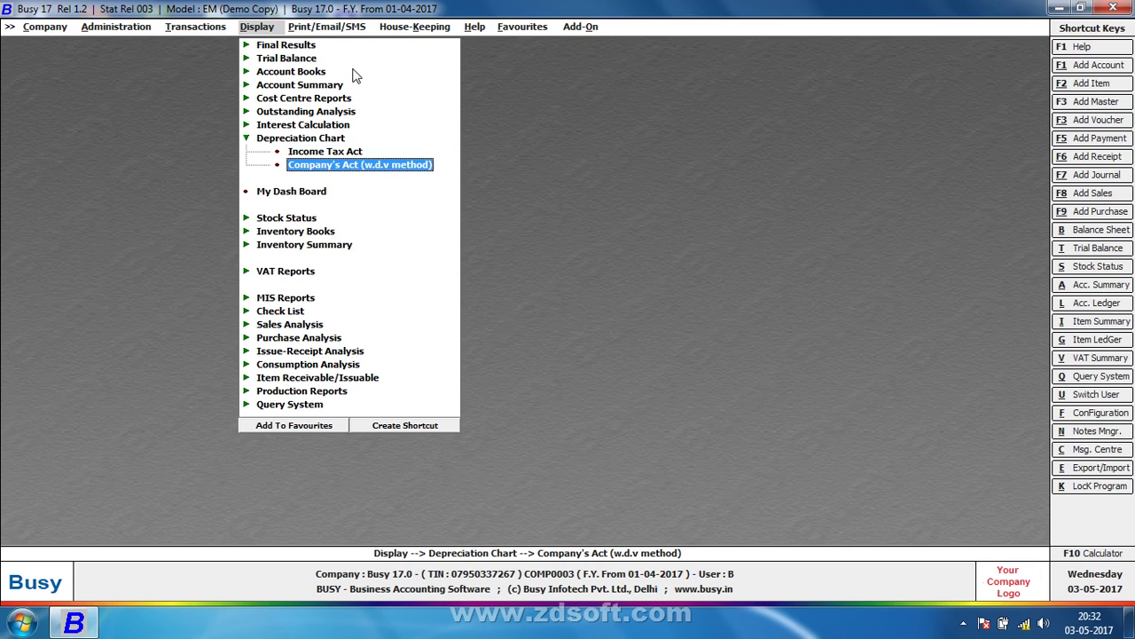
pyautogui.press('Up')
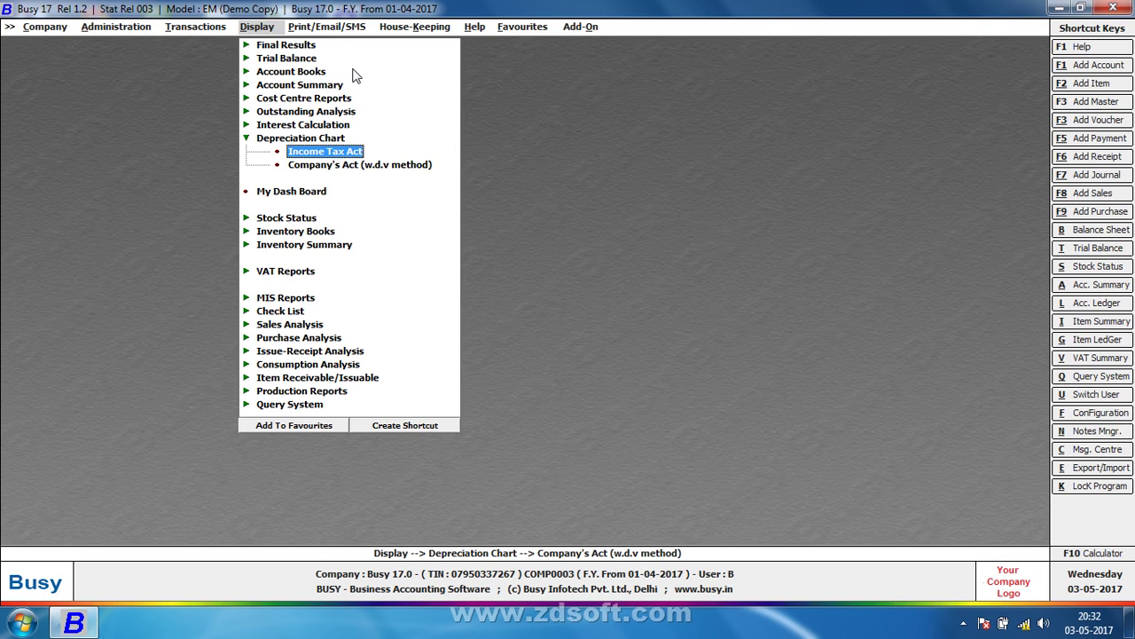
pyautogui.press('Return')
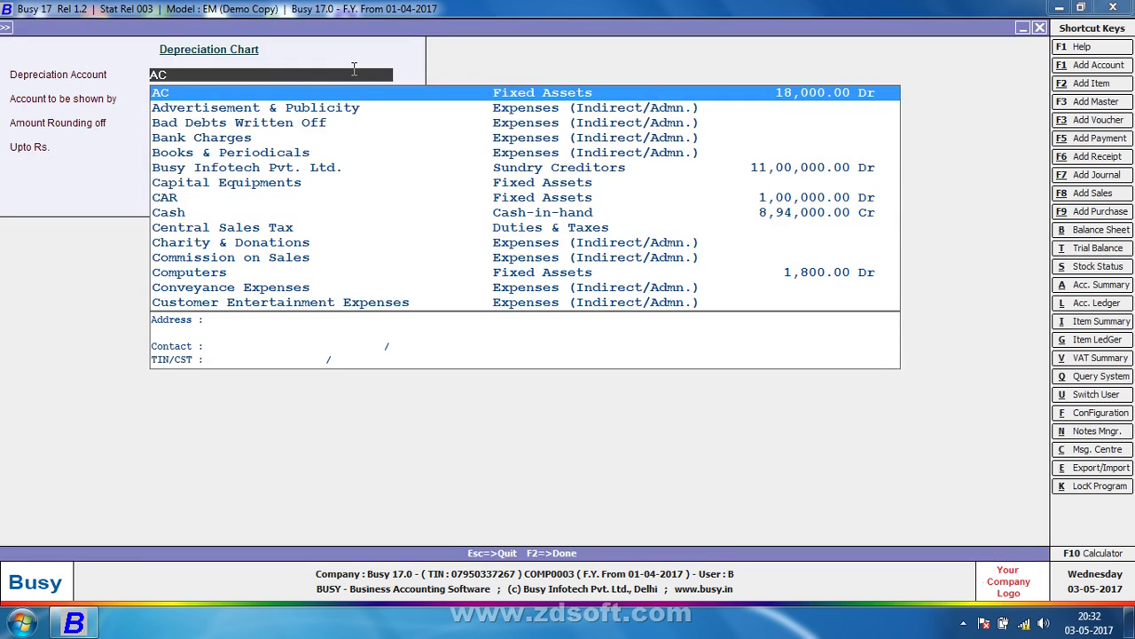
# Step: Generate the chart with CAR as depreciation account, accounts shown by name and automatic rounding up to Rs. 1, and highlight the CAR row
pyautogui.write('ca')
pyautogui.press('Return')
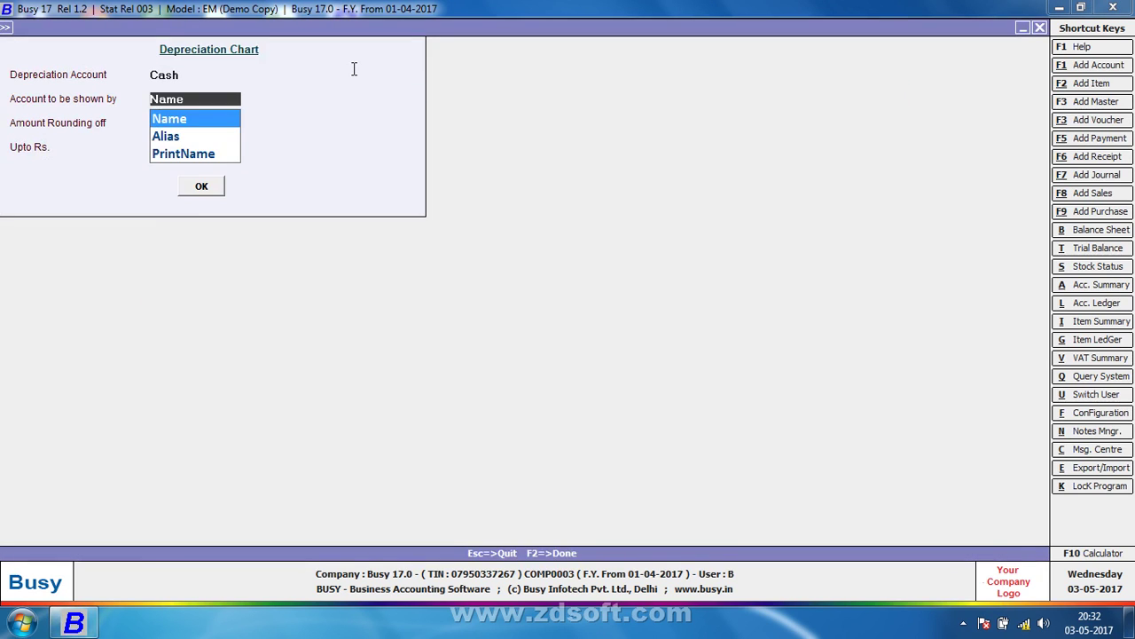
pyautogui.write('ca')
pyautogui.press('Return')
pyautogui.press('Return')
pyautogui.press('Return')
pyautogui.press('Return')
pyautogui.press('Return')
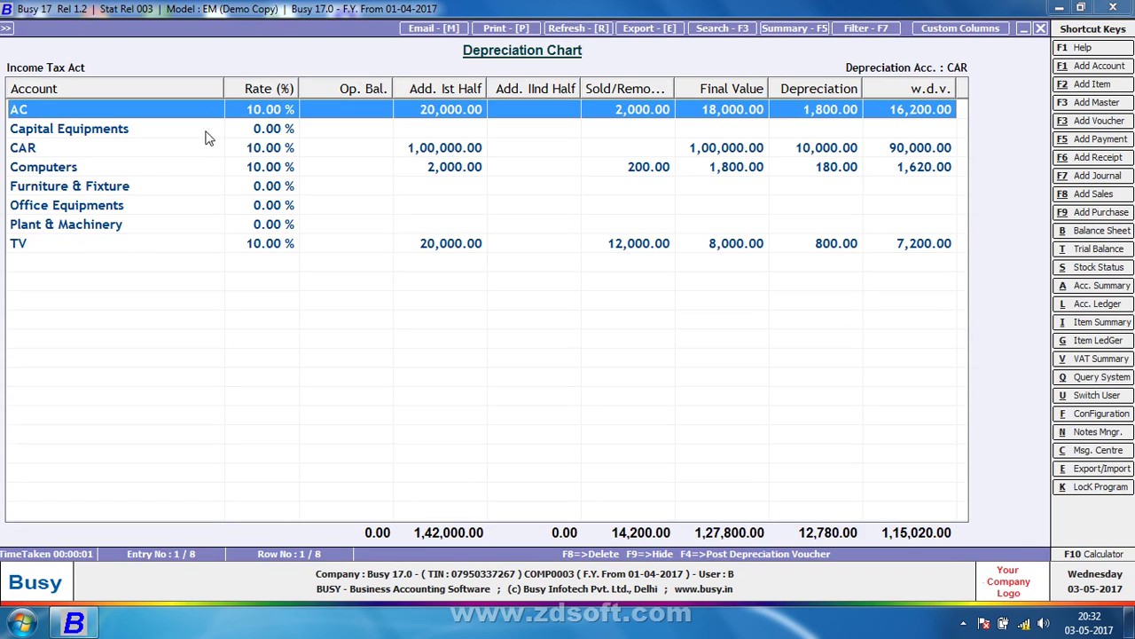
pyautogui.click(409, 147)
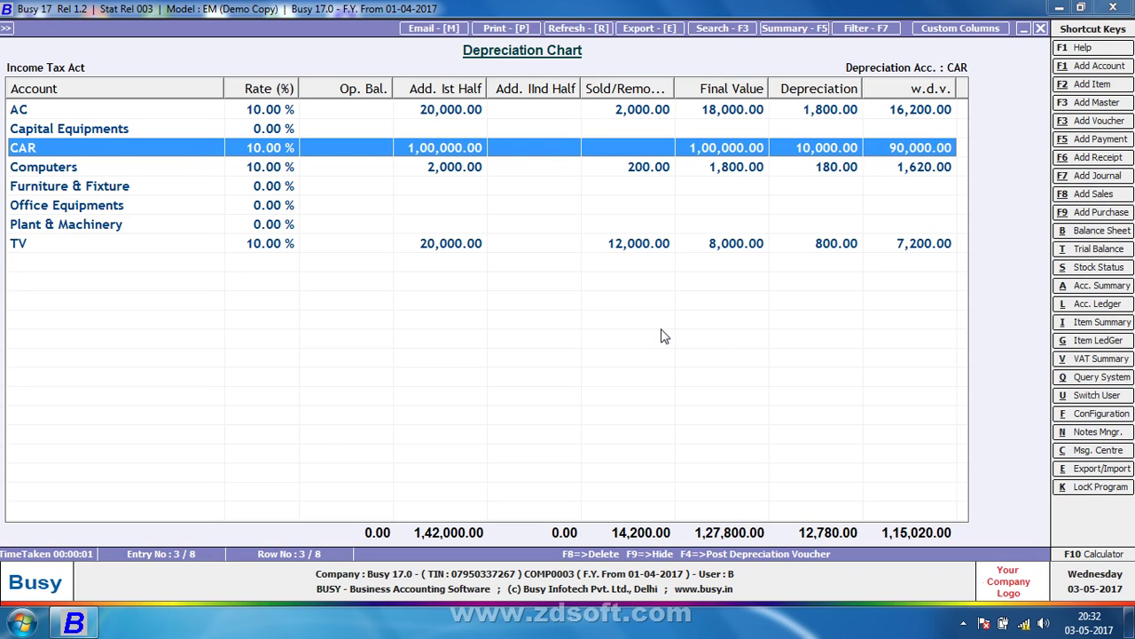
# Step: View the CAR account ledger for 1-4-2017 to 30-4-2017, and close it along with the depreciation chart
pyautogui.click(1092, 305)
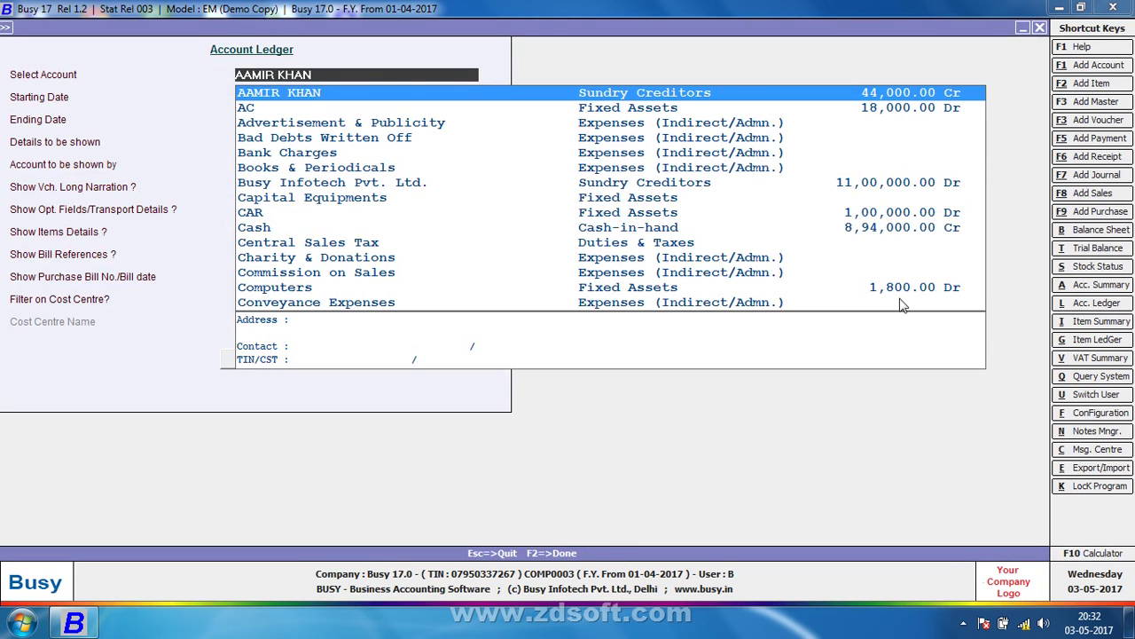
pyautogui.write('car')
pyautogui.press('Return')
pyautogui.press('Return')
pyautogui.press('Return')
pyautogui.press('Return')
pyautogui.press('Return')
pyautogui.press('Return')
pyautogui.press('Return')
pyautogui.press('Return')
pyautogui.press('Return')
pyautogui.press('Return')
pyautogui.press('Return')
pyautogui.press('Return')
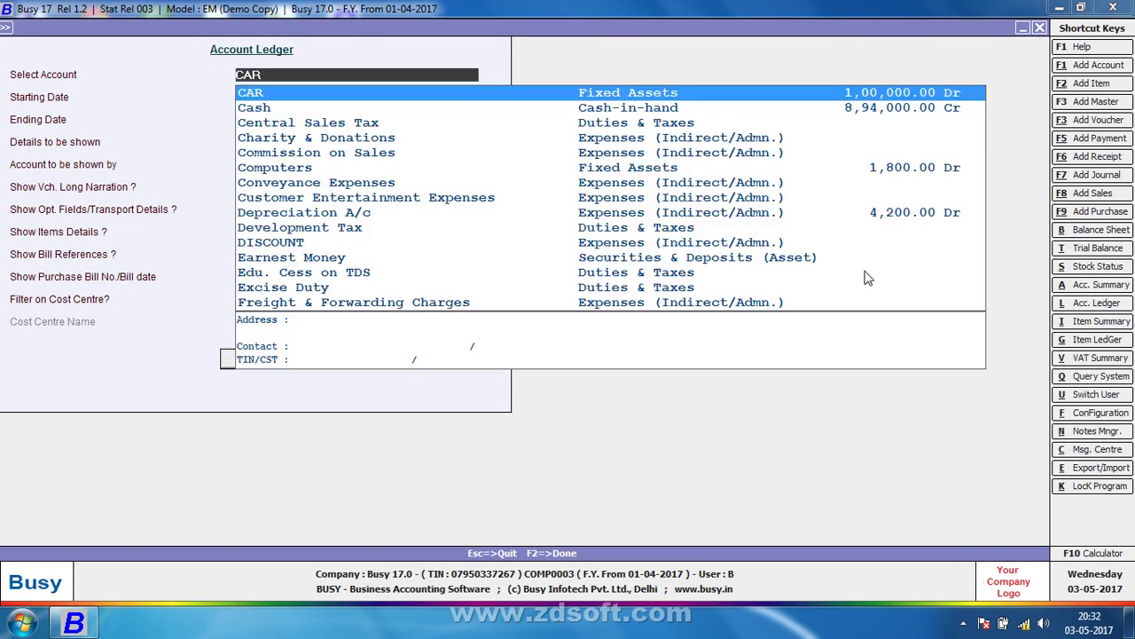
pyautogui.press('Return')
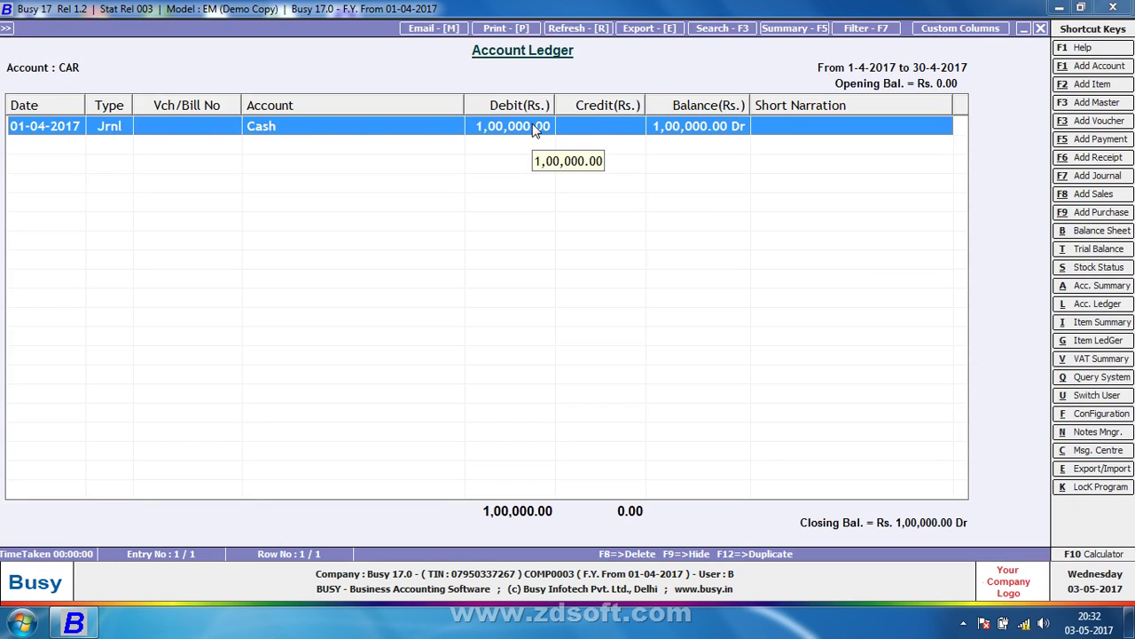
pyautogui.press('Escape')
pyautogui.press('Escape')
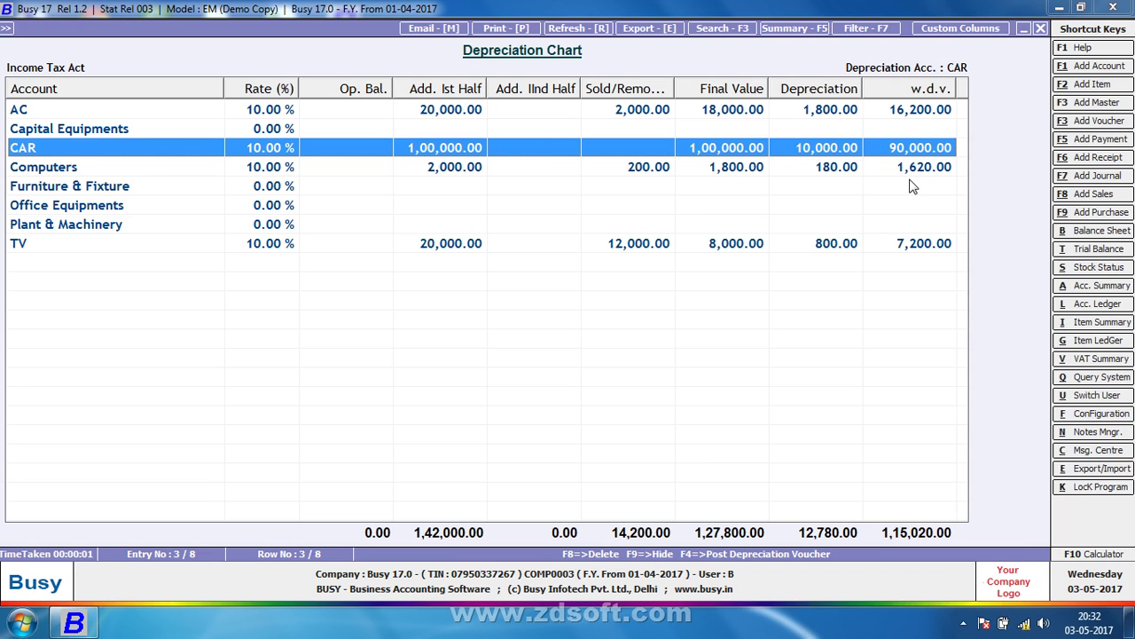
pyautogui.press('Escape')
pyautogui.press('Escape')
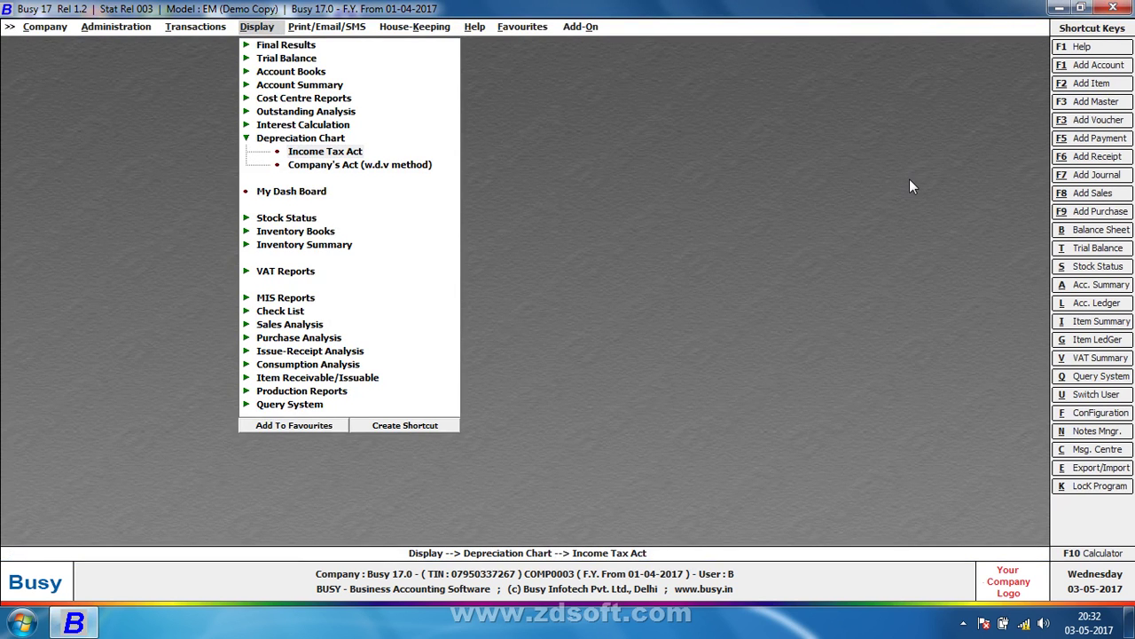
# Step: Start a new journal voucher in the Main series
pyautogui.press('Left')
pyautogui.press('Down')
pyautogui.press('Down')
pyautogui.press('Down')
pyautogui.press('Down')
pyautogui.press('Return')
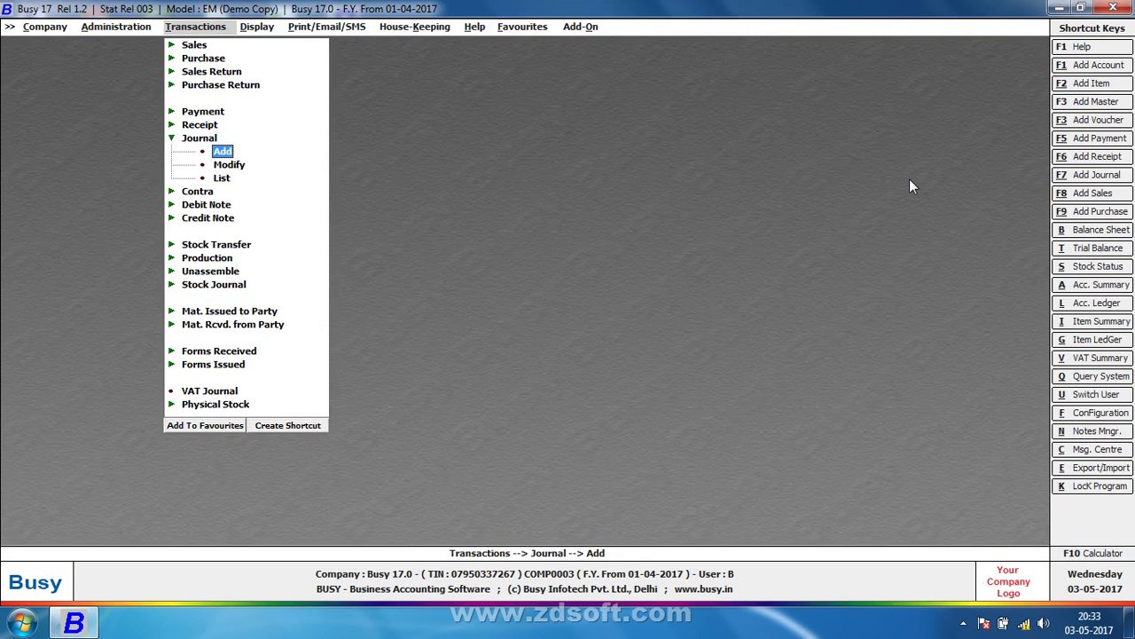
pyautogui.press('Return')
pyautogui.press('Return')
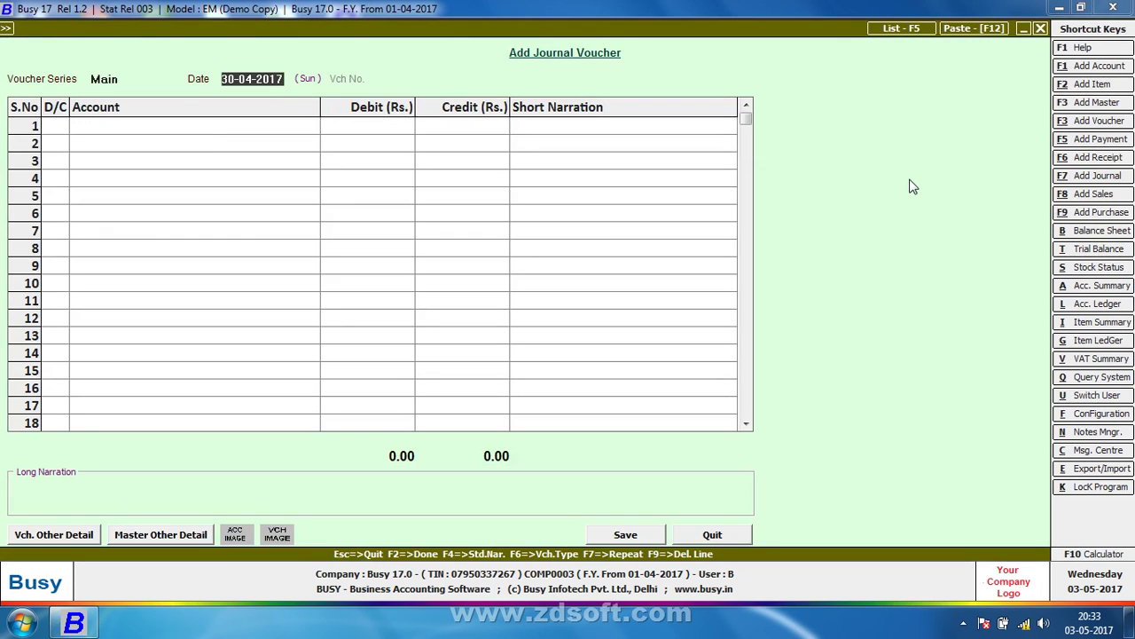
# Step: Try to date the journal voucher 31-03-2018
pyautogui.write('31')
pyautogui.press('Return')
pyautogui.write('31-03')
pyautogui.press('Return')
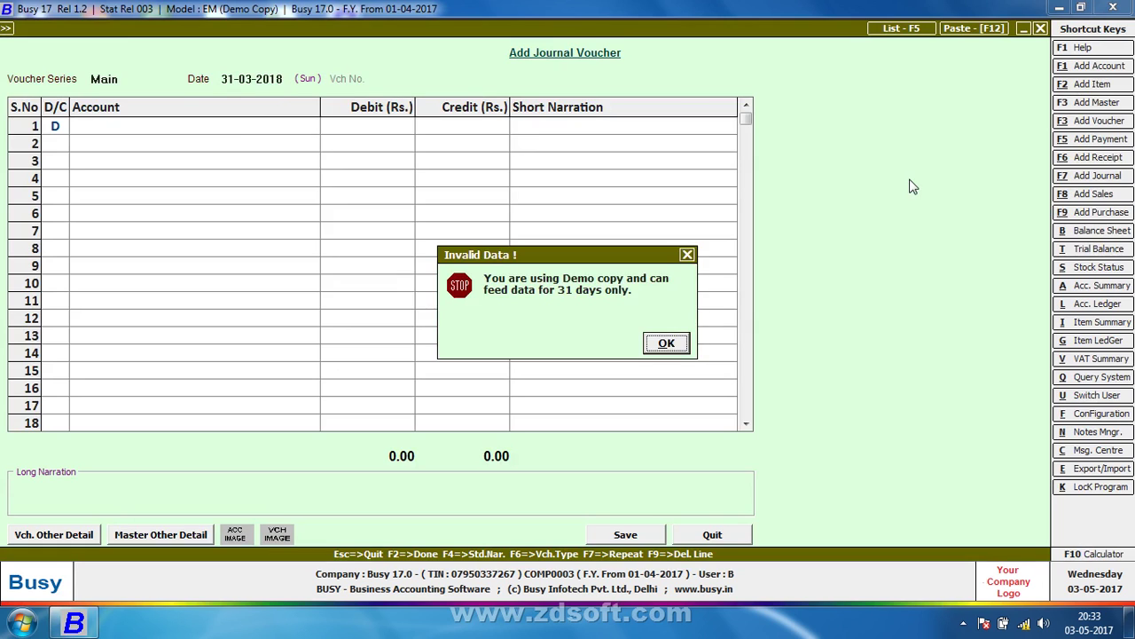
pyautogui.press('Return')
pyautogui.press('Return')
pyautogui.press('Return')
# Step: Set the journal voucher's date to 30-04-2017
pyautogui.write('30')
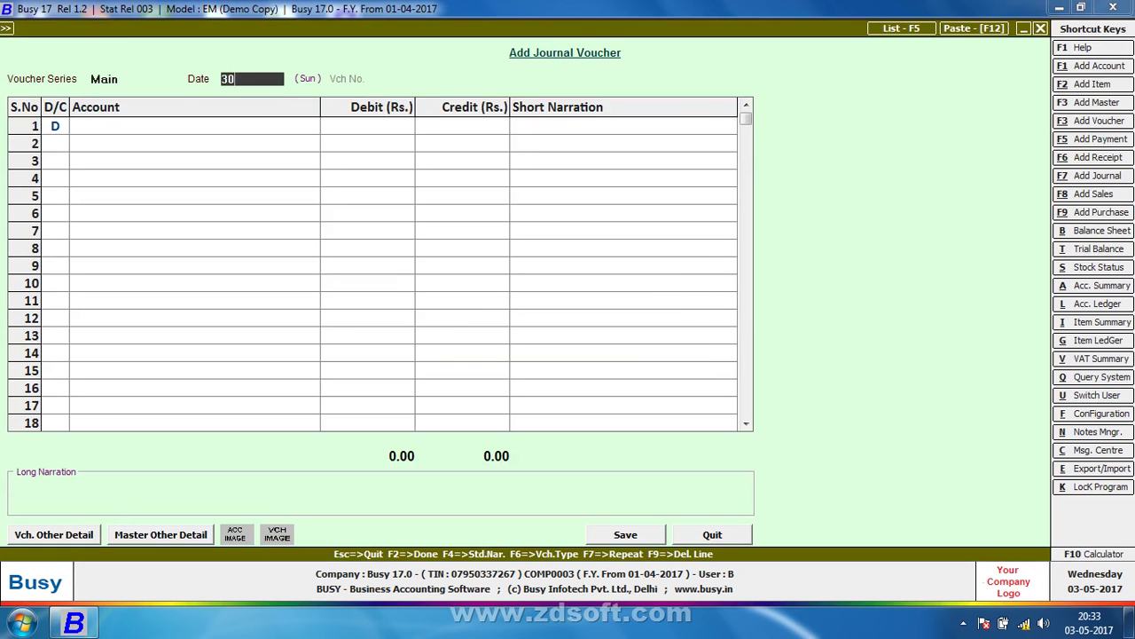
pyautogui.write('-2')
pyautogui.press('Return')
pyautogui.press('Return')
pyautogui.write('30-04')
pyautogui.press('Return')
# Step: Debit Depreciation A/c with Rs. 10,000 in the voucher's first row
pyautogui.write('dE')
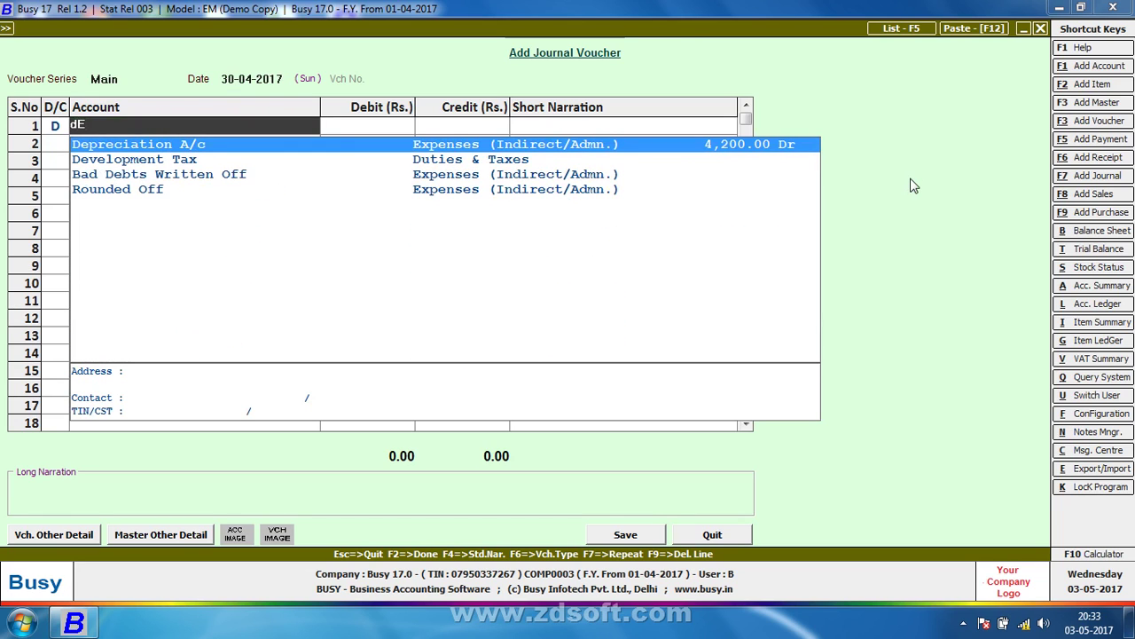
pyautogui.press('Return')
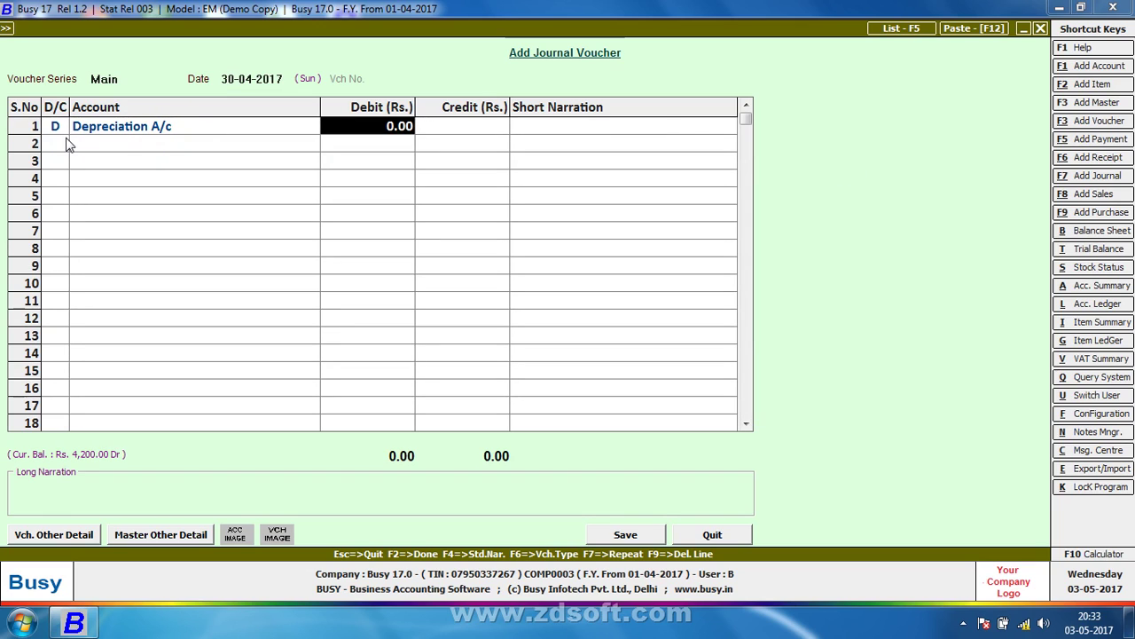
pyautogui.write('10,00')
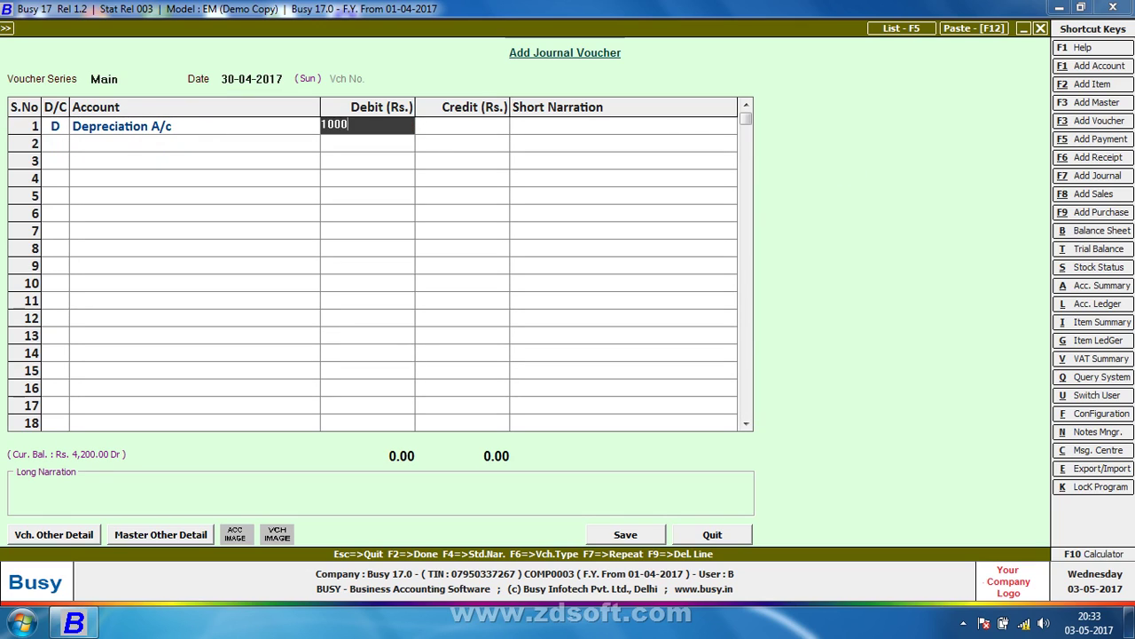
pyautogui.write('0')
pyautogui.press('Return')
pyautogui.press('Return')
pyautogui.press('Return')
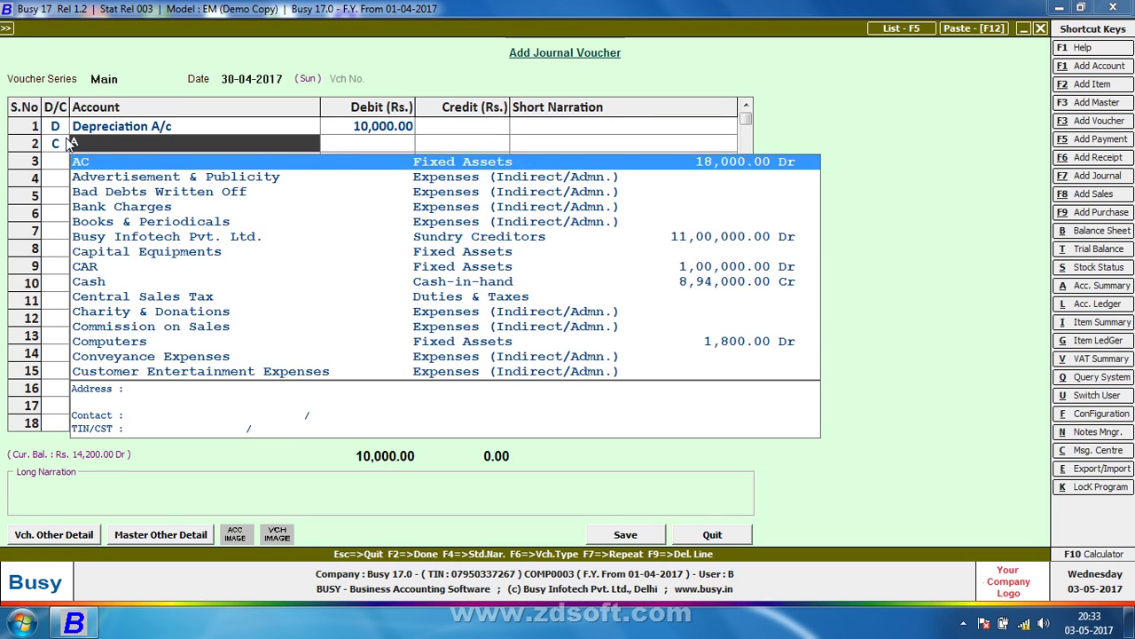
# Step: Credit the CAR account with Rs. 10,000 in the second row, and quit the voucher without saving
pyautogui.write('car')
pyautogui.press('Return')
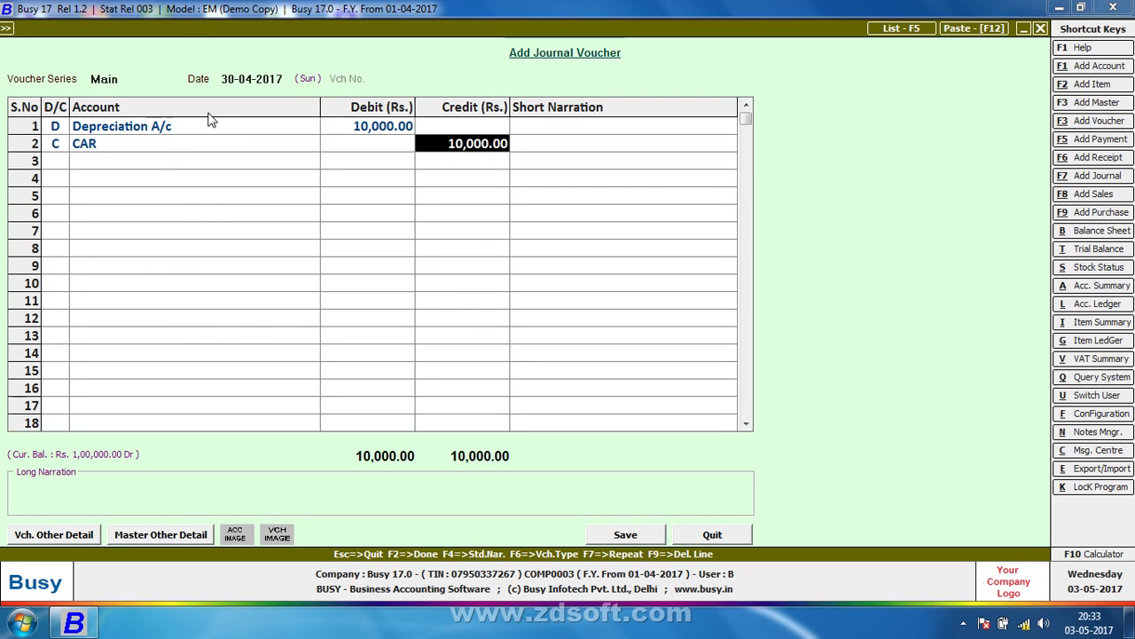
pyautogui.press('Escape')
pyautogui.press('Return')
pyautogui.press('Escape')
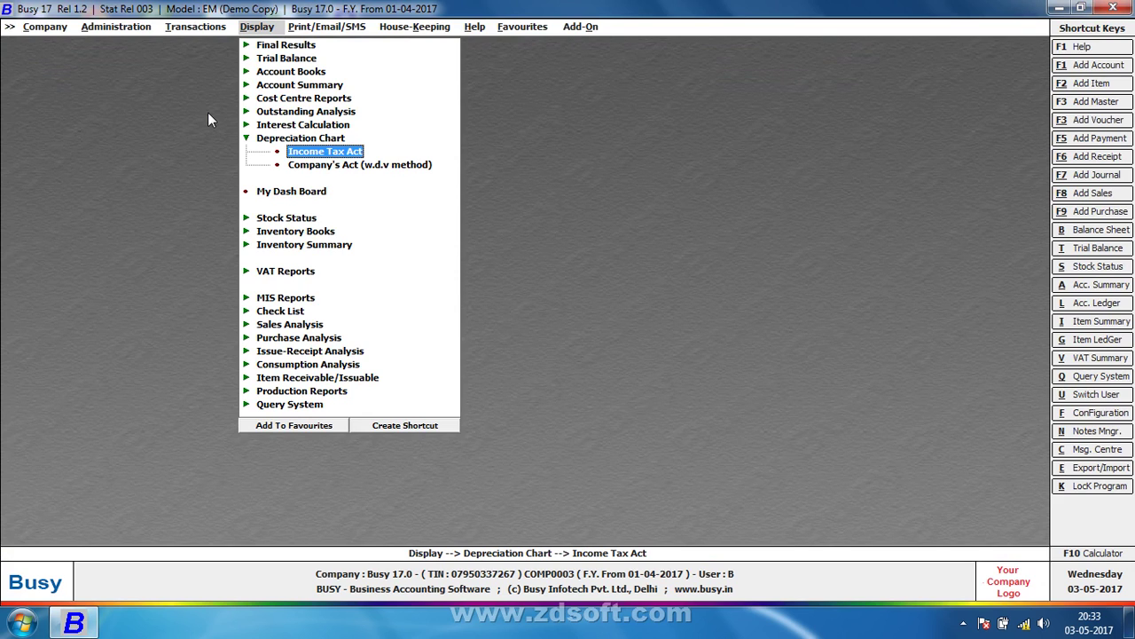
# Step: Generate the Income Tax Act depreciation chart again with CAR as depreciation account and automatic rounding up to Rs. 1
pyautogui.press('Return')
pyautogui.press('Return')
pyautogui.press('Return')
pyautogui.press('Return')
pyautogui.press('Return')
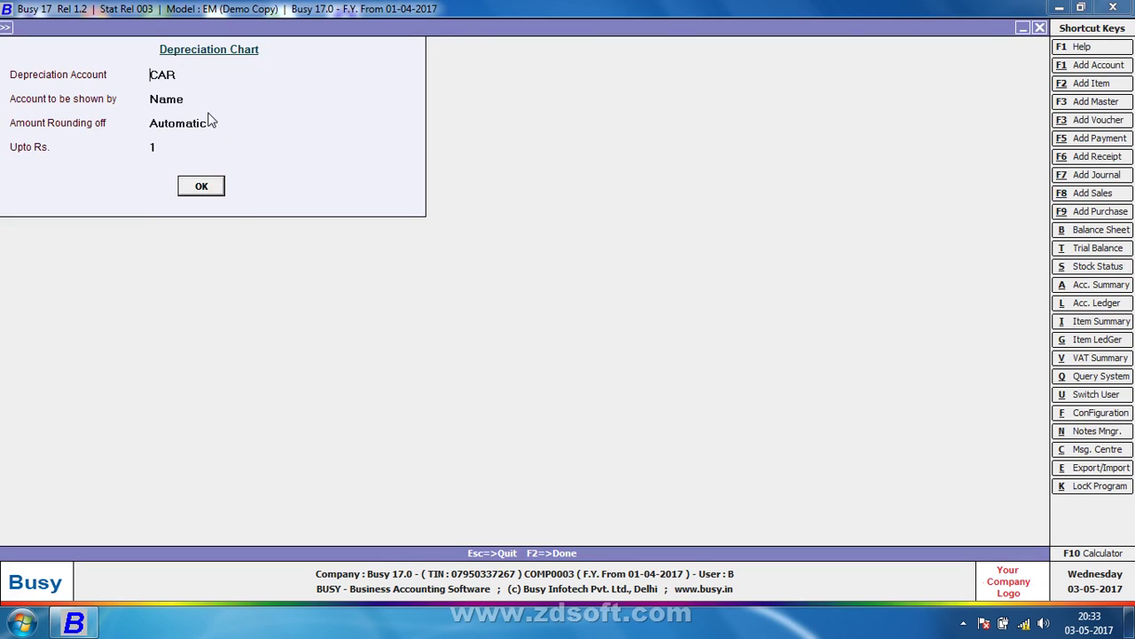
pyautogui.press('Return')
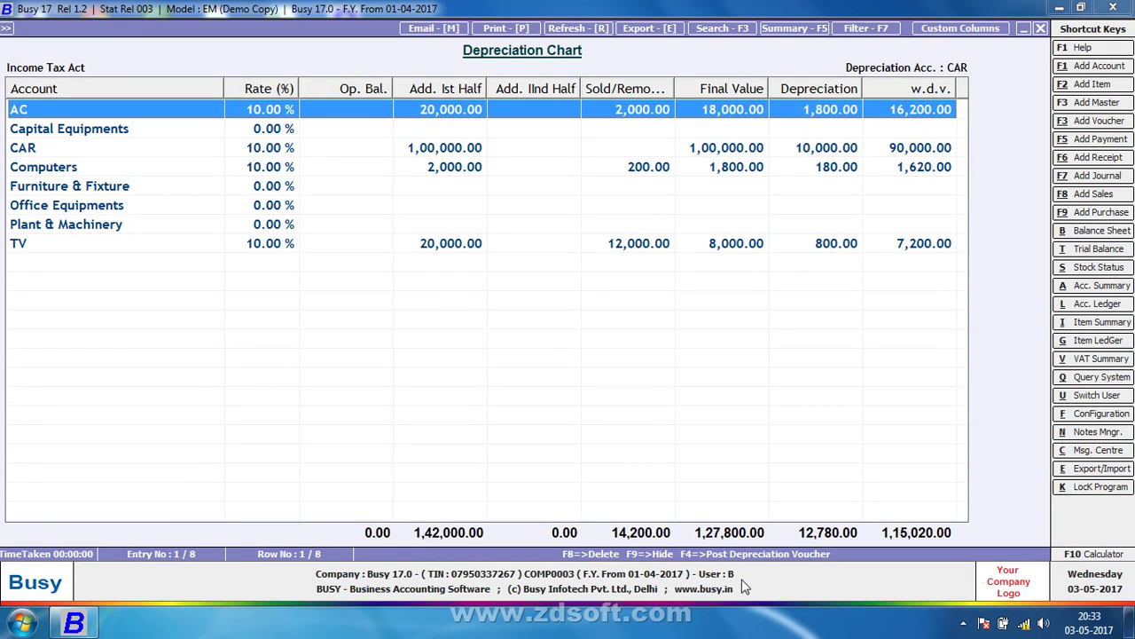
# Step: Try to post a depreciation voucher for the selected account in series Main, dated 31-03-2018 with depreciation account CAR, and highlight the CAR row
pyautogui.press('F4')
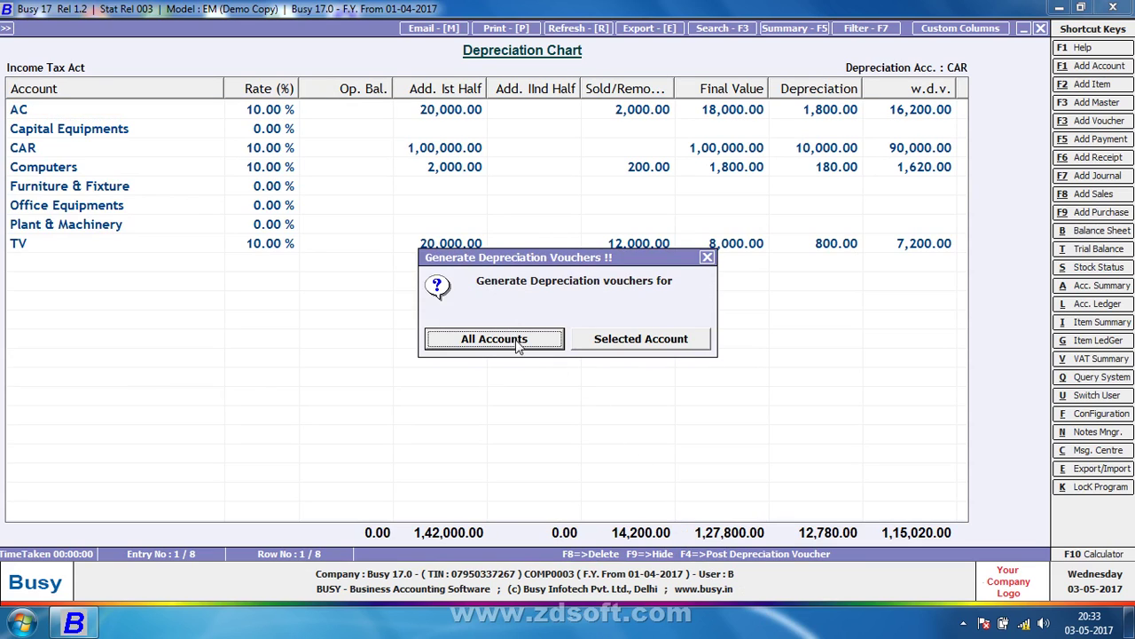
pyautogui.click(627, 345)
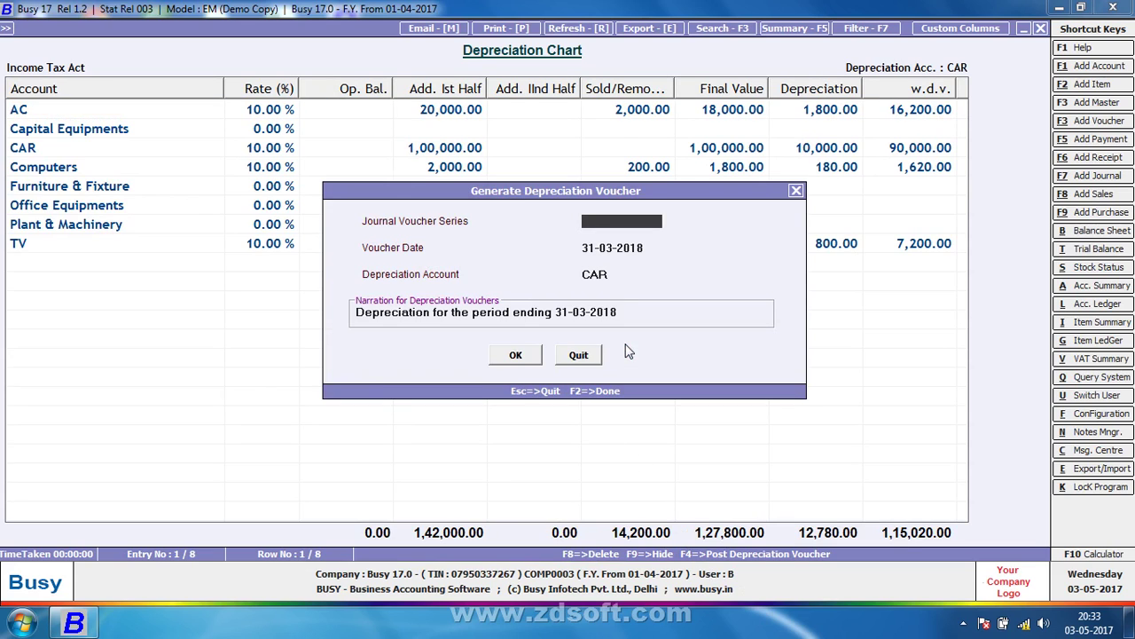
pyautogui.press('Return')
pyautogui.press('Return')
pyautogui.press('Return')
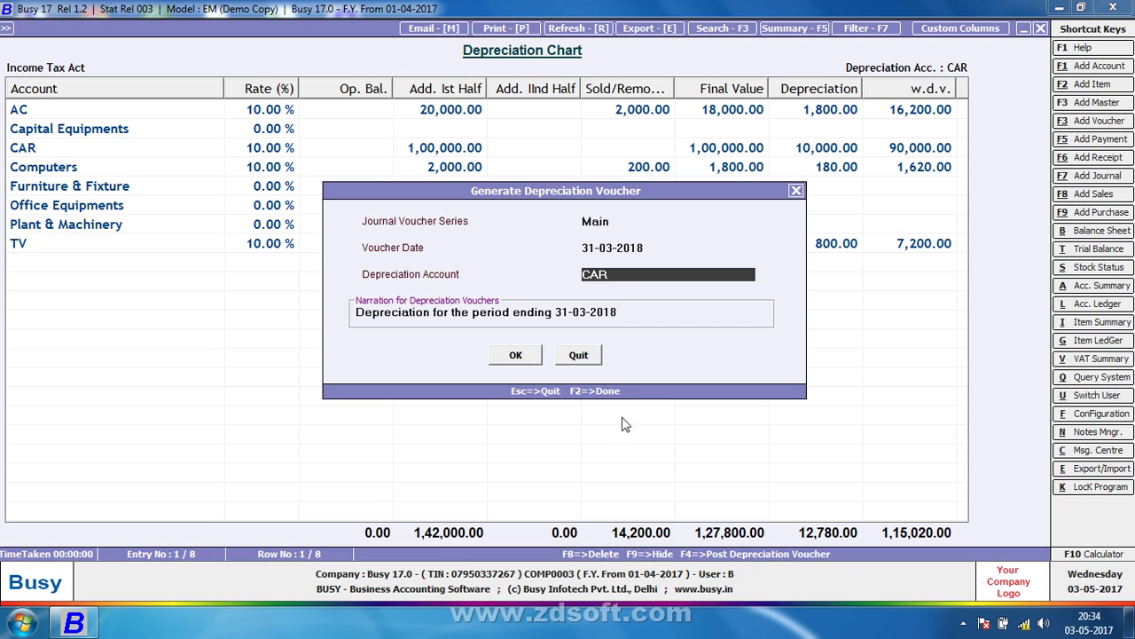
pyautogui.click(535, 356)
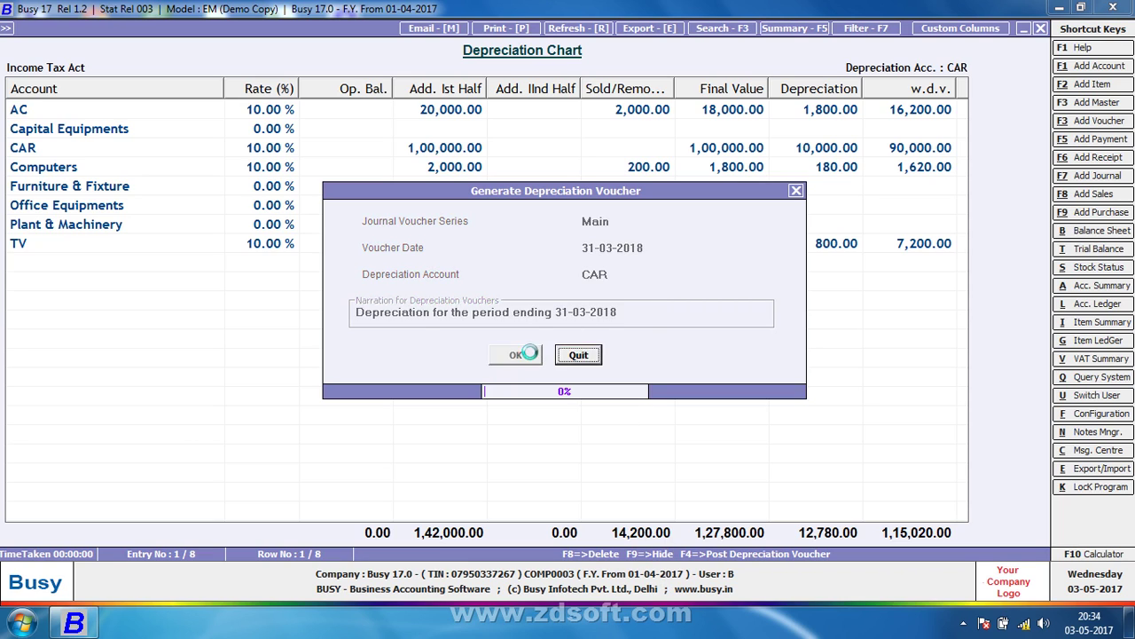
pyautogui.click(535, 342)
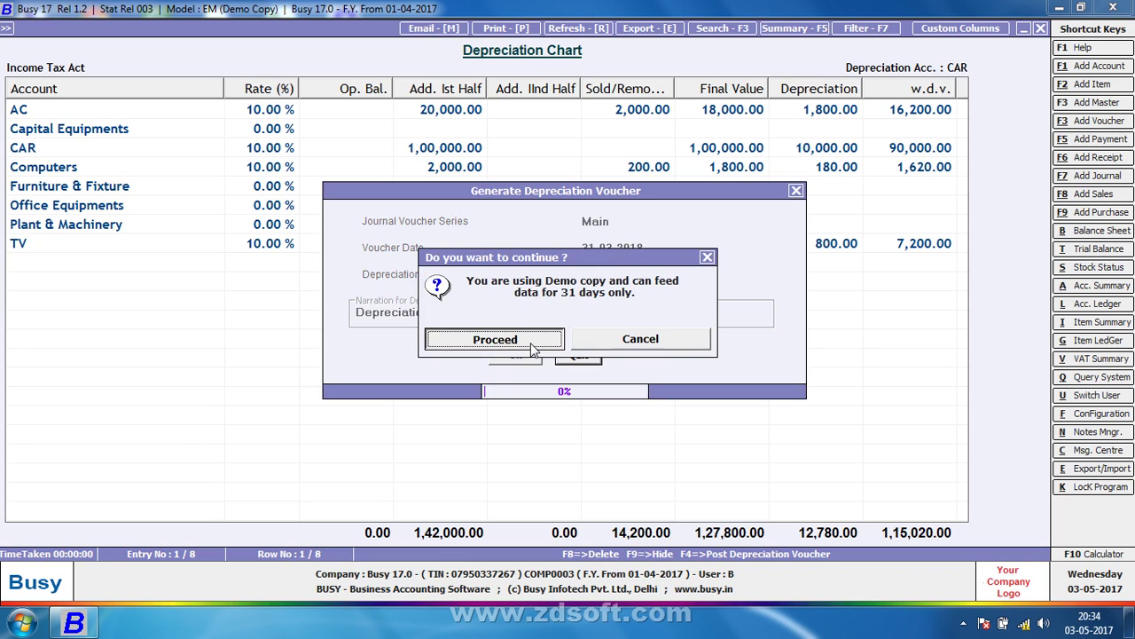
pyautogui.click(666, 344)
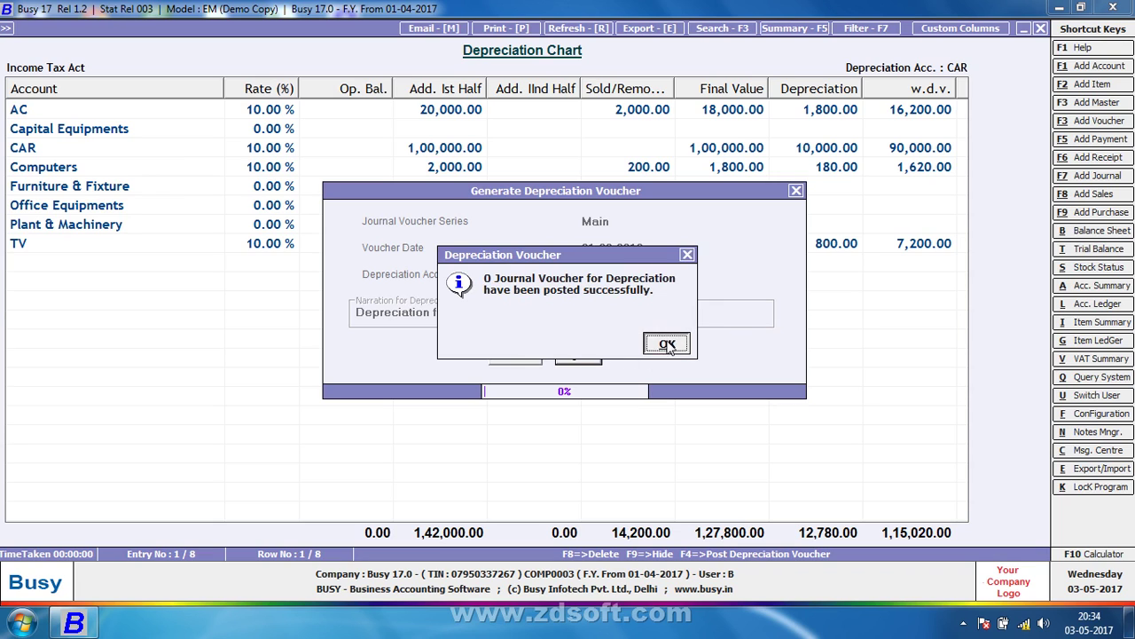
pyautogui.click(290, 151)
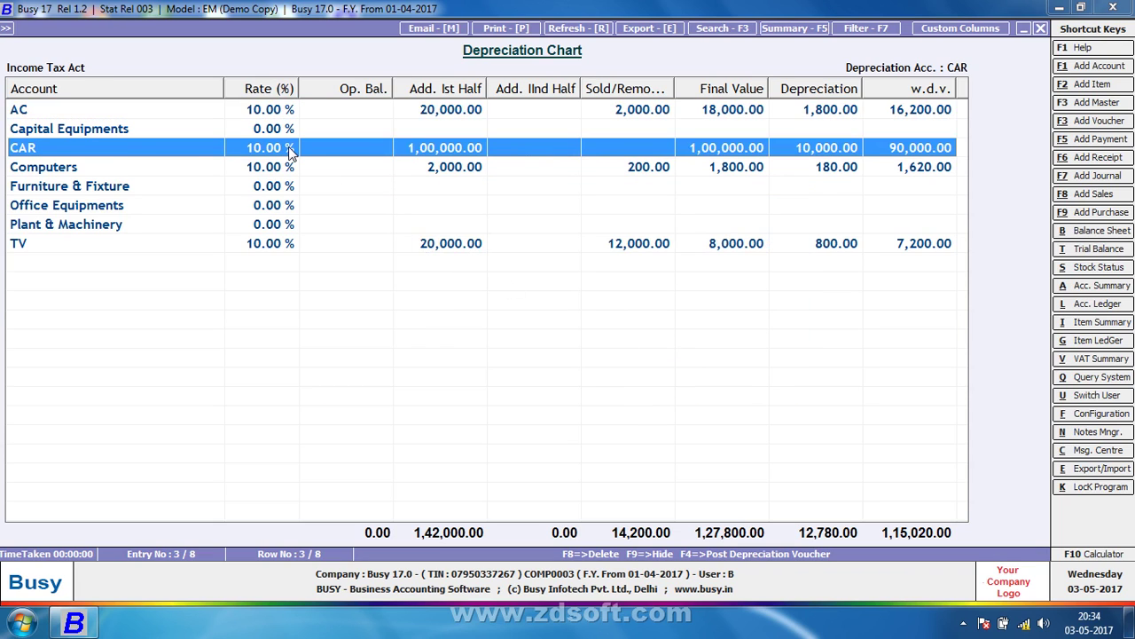
# Step: Start a depreciation voucher for the selected CAR account in series Main with CAR as depreciation account
pyautogui.press('F4')
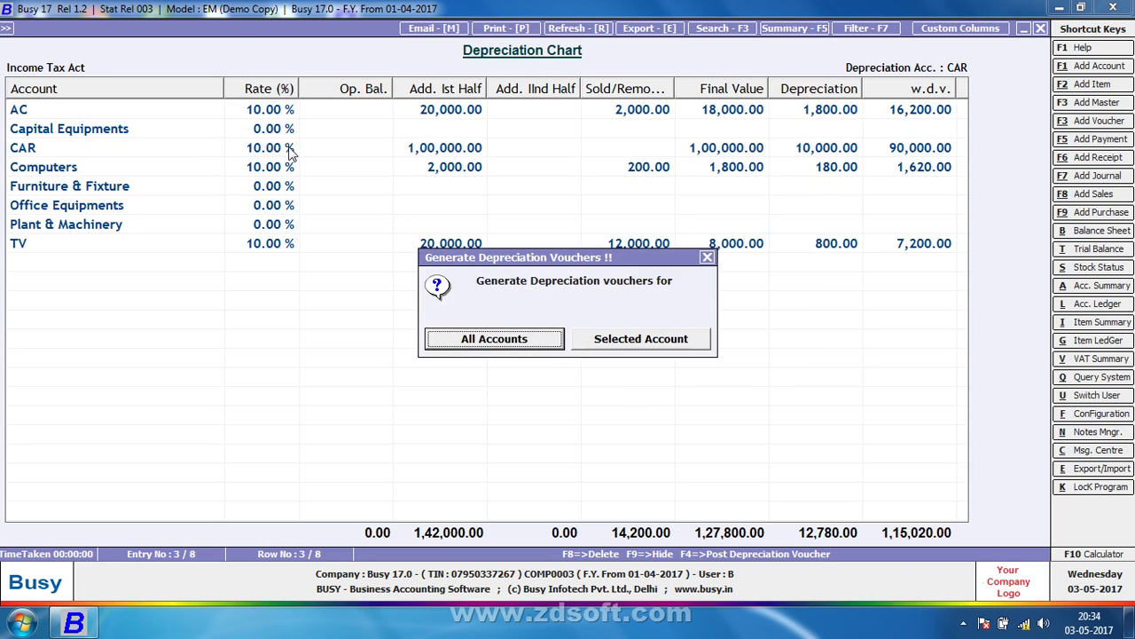
pyautogui.click(608, 344)
pyautogui.press('Return')
pyautogui.press('Return')
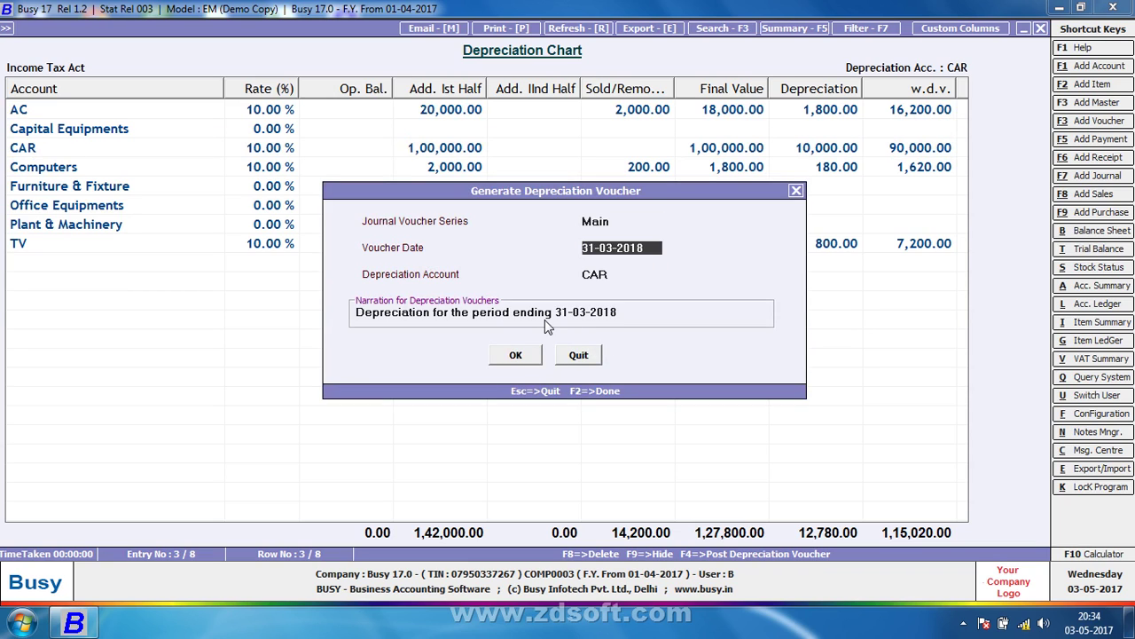
pyautogui.press('Return')
pyautogui.press('Up')
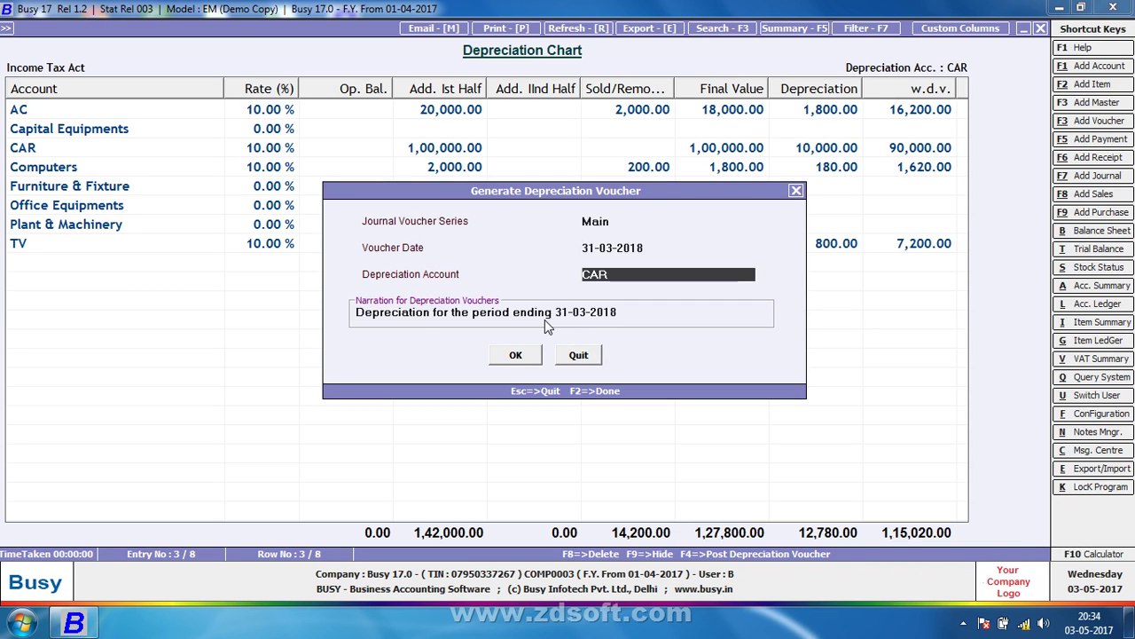
pyautogui.press('Up')
pyautogui.press('Return')
pyautogui.press('Return')
pyautogui.press('Return')
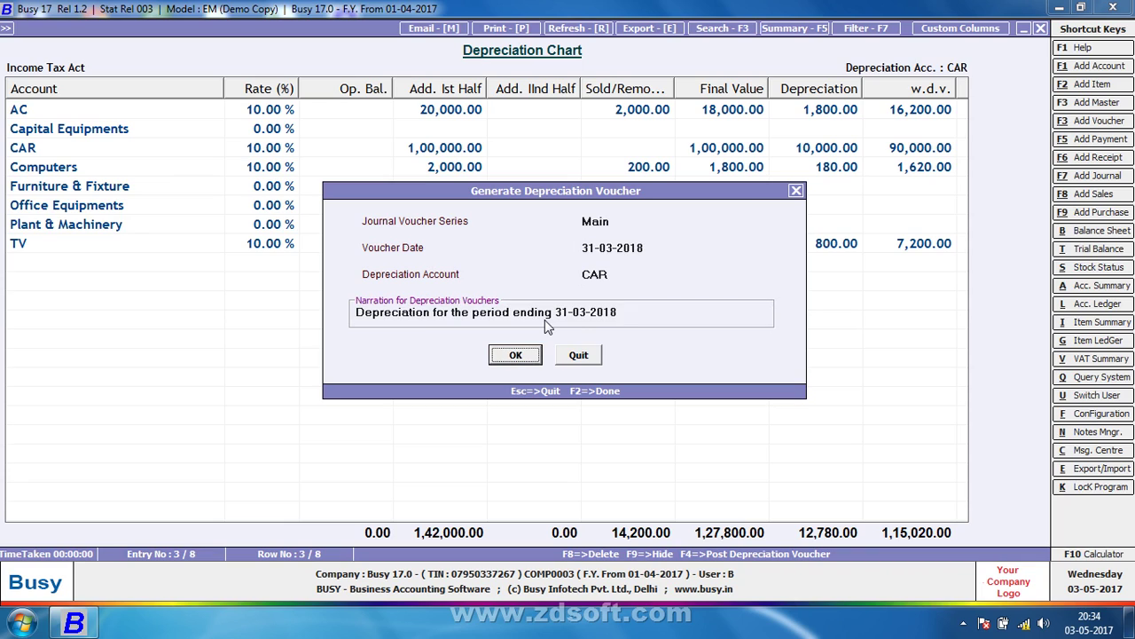
# Step: Set the voucher date to 30-04-2017 and post the depreciation voucher
pyautogui.click(597, 247)
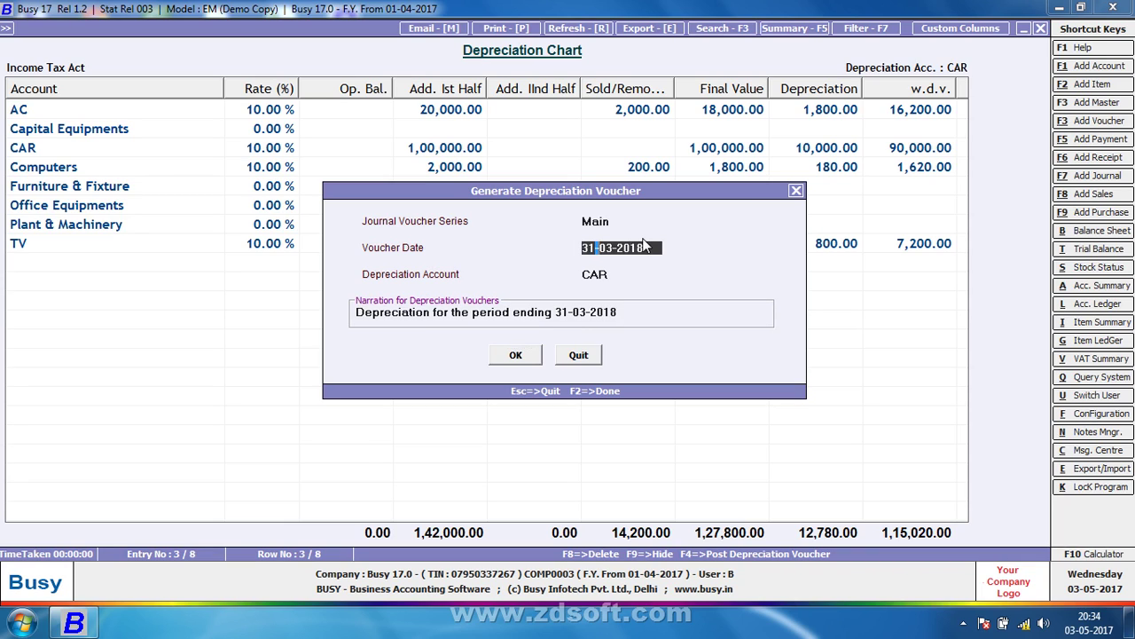
pyautogui.press('BackSpace')
pyautogui.write('0')
pyautogui.press('BackSpace')
pyautogui.press('Return')
pyautogui.press('BackSpace')
pyautogui.press('BackSpace')
pyautogui.press('BackSpace')
pyautogui.press('BackSpace')
pyautogui.press('BackSpace')
pyautogui.press('BackSpace')
pyautogui.press('BackSpace')
pyautogui.write('0-4-2017')
pyautogui.click(522, 358)
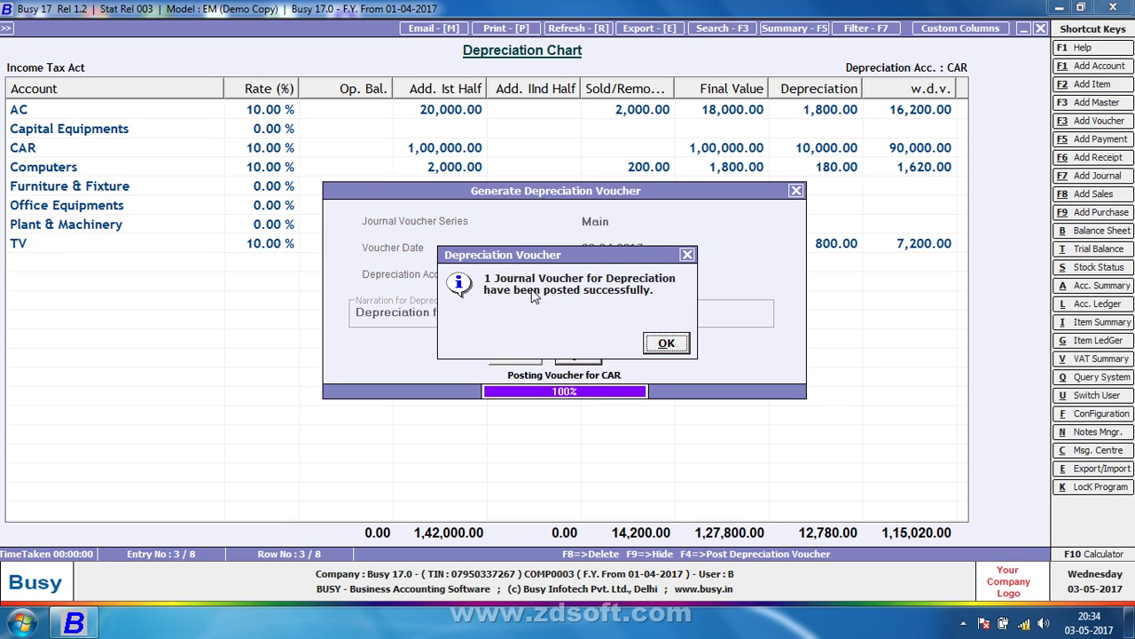
pyautogui.click(671, 344)
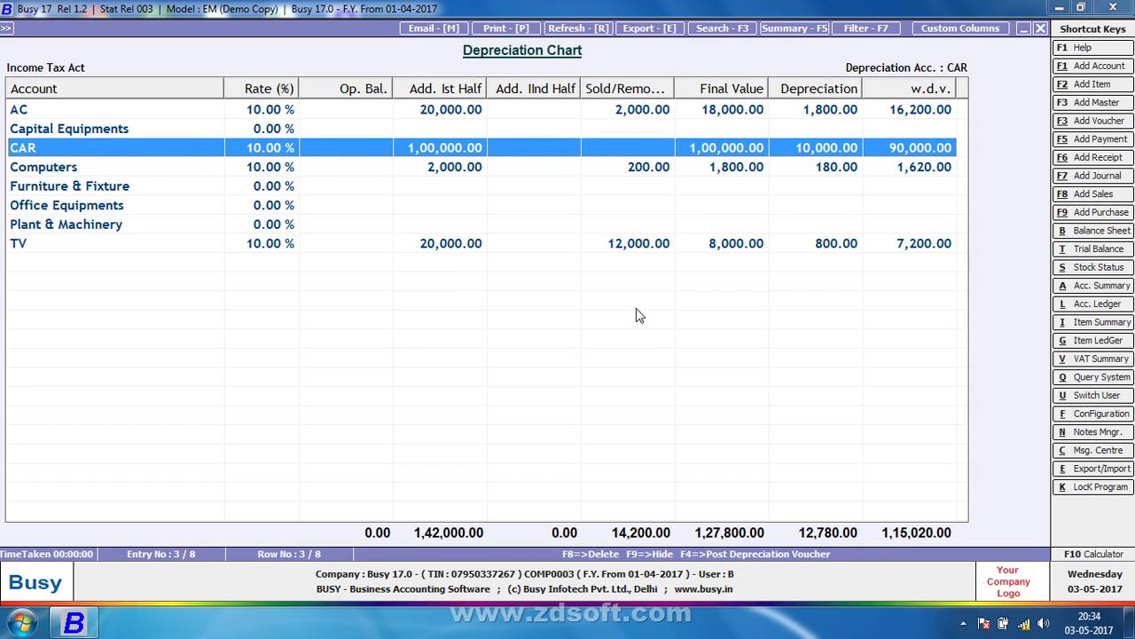
# Step: Delete the 30-04-2017 depreciation voucher from the CAR account ledger and return to the depreciation chart
pyautogui.press('Return')
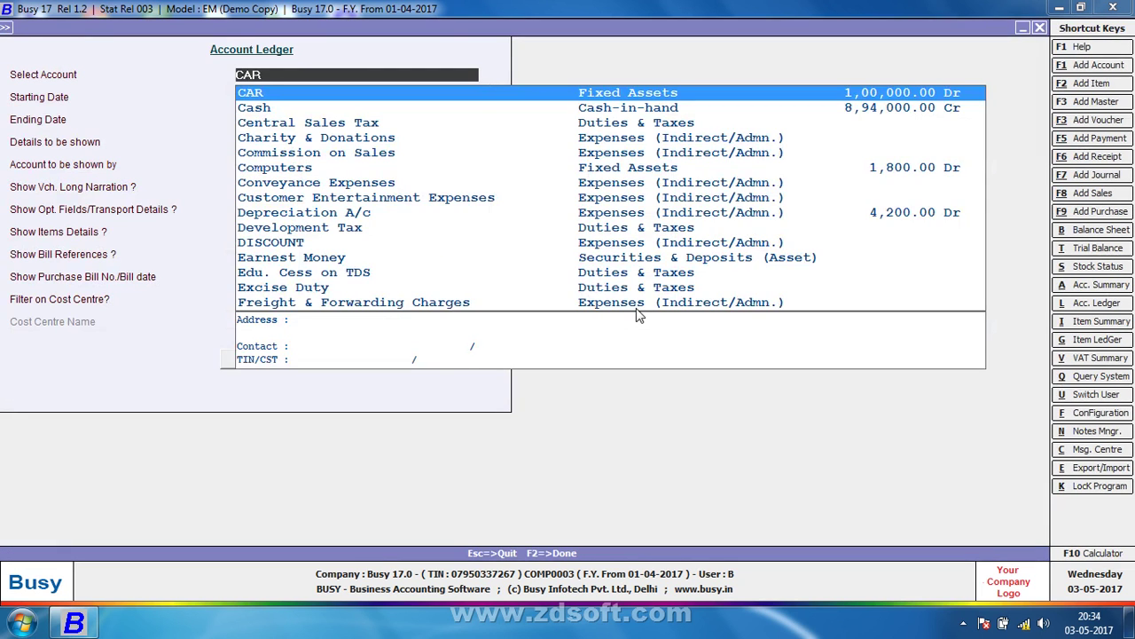
pyautogui.press('Return')
pyautogui.press('F2')
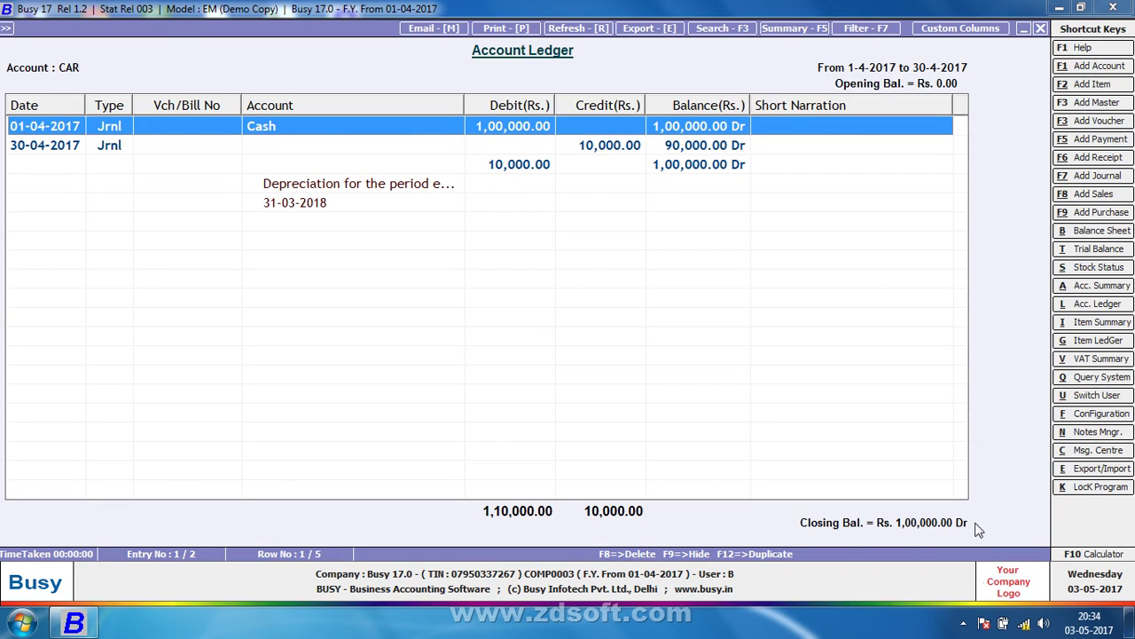
pyautogui.click(539, 163)
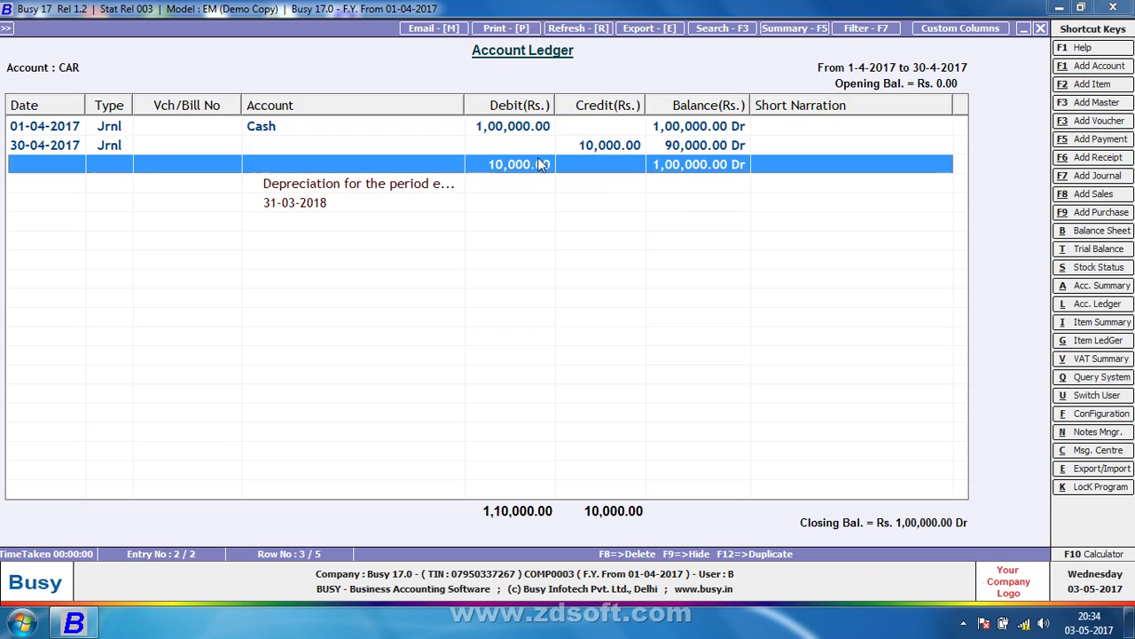
pyautogui.press('F8')
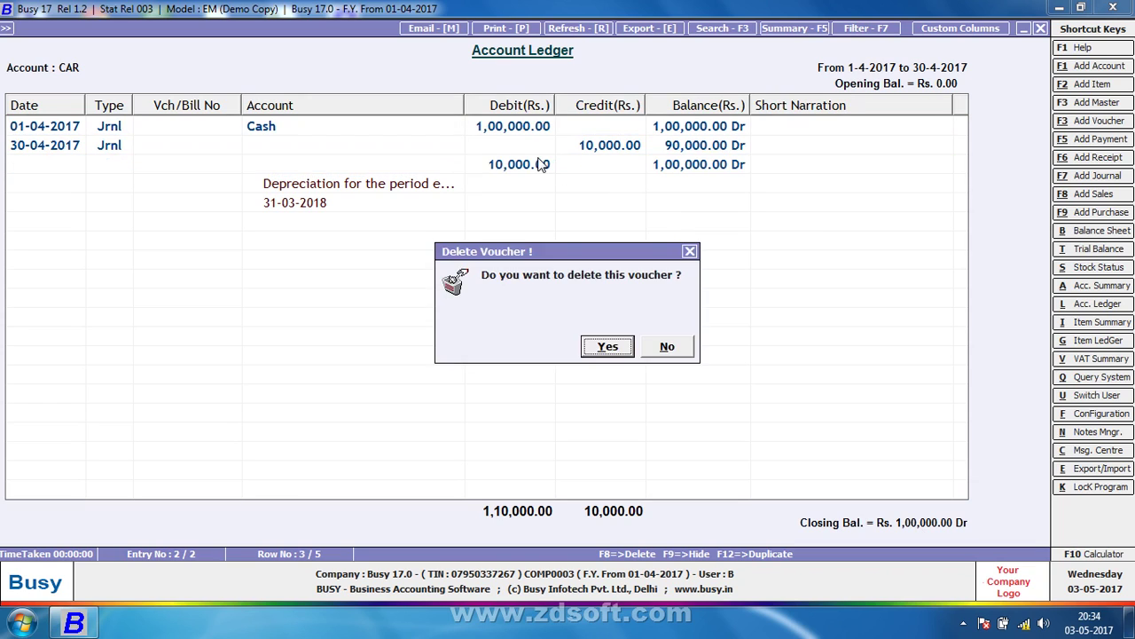
pyautogui.press('Return')
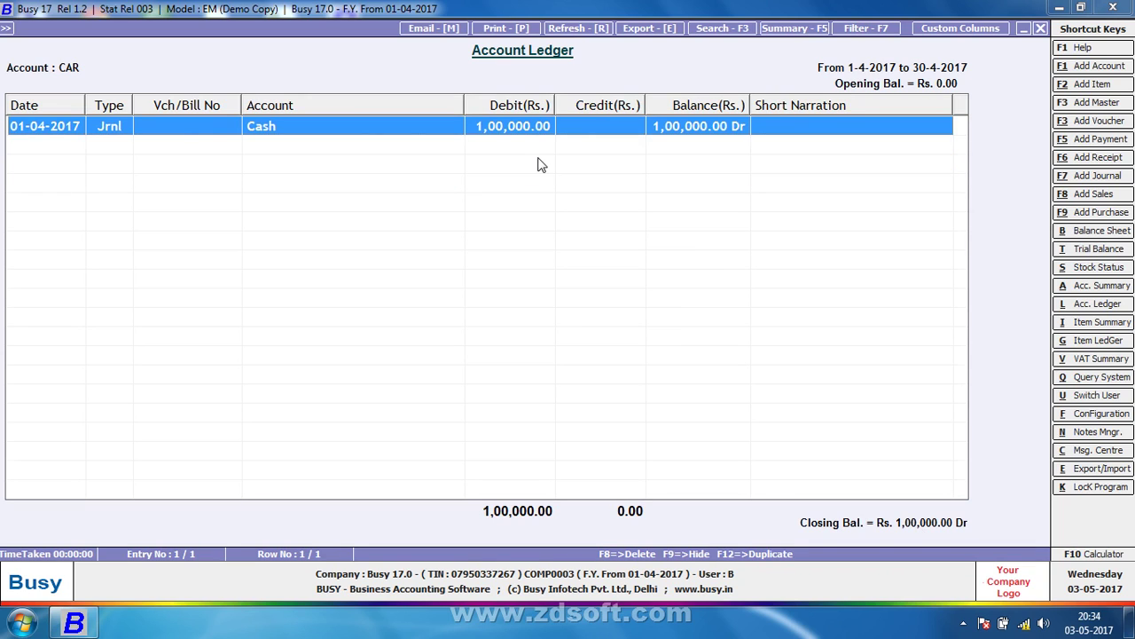
pyautogui.click(538, 160)
pyautogui.press('Escape')
pyautogui.press('Escape')
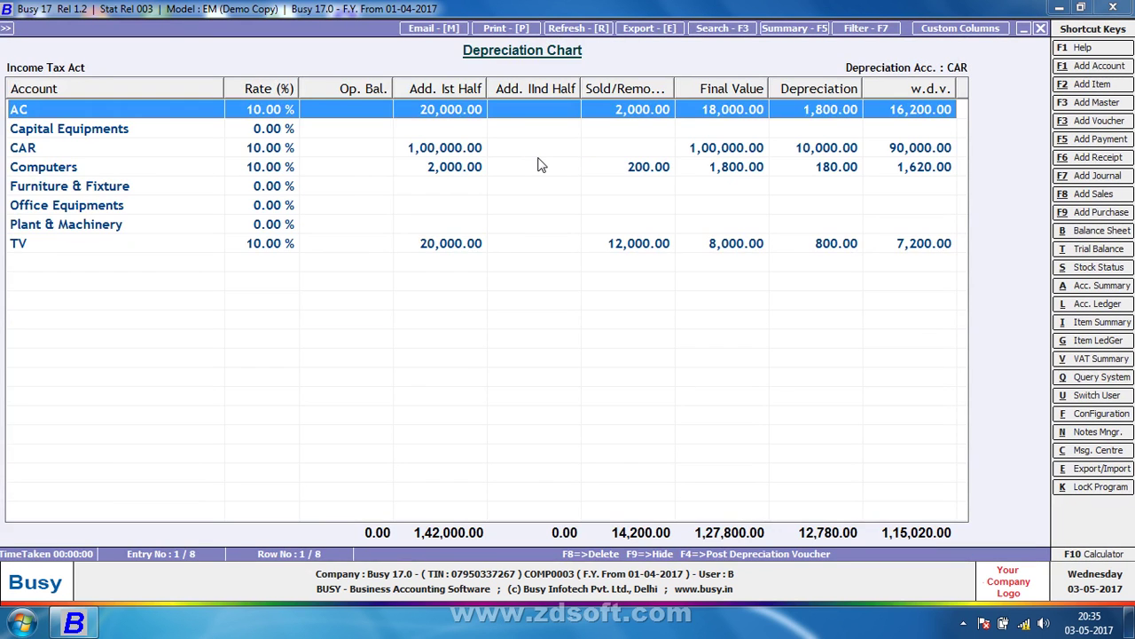
# Step: Start a depreciation voucher for only the CAR row, choosing series Main and reselecting CAR as depreciation account
pyautogui.press('Down')
pyautogui.press('Down')
pyautogui.press('F4')
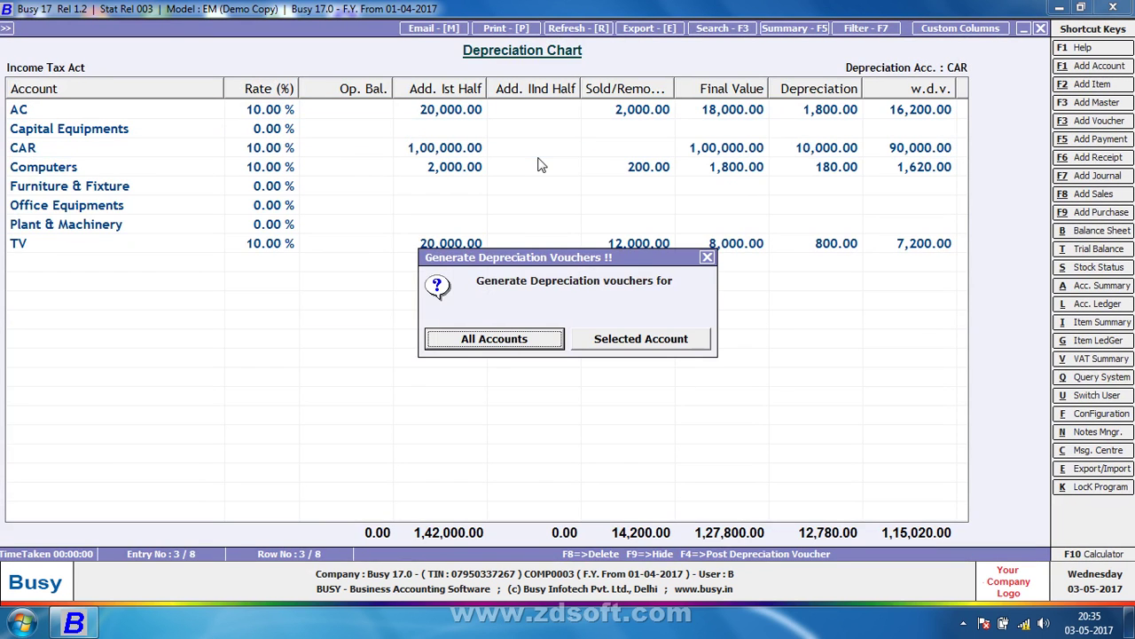
pyautogui.press('Right')
pyautogui.press('Return')
pyautogui.press('Return')
pyautogui.press('Return')
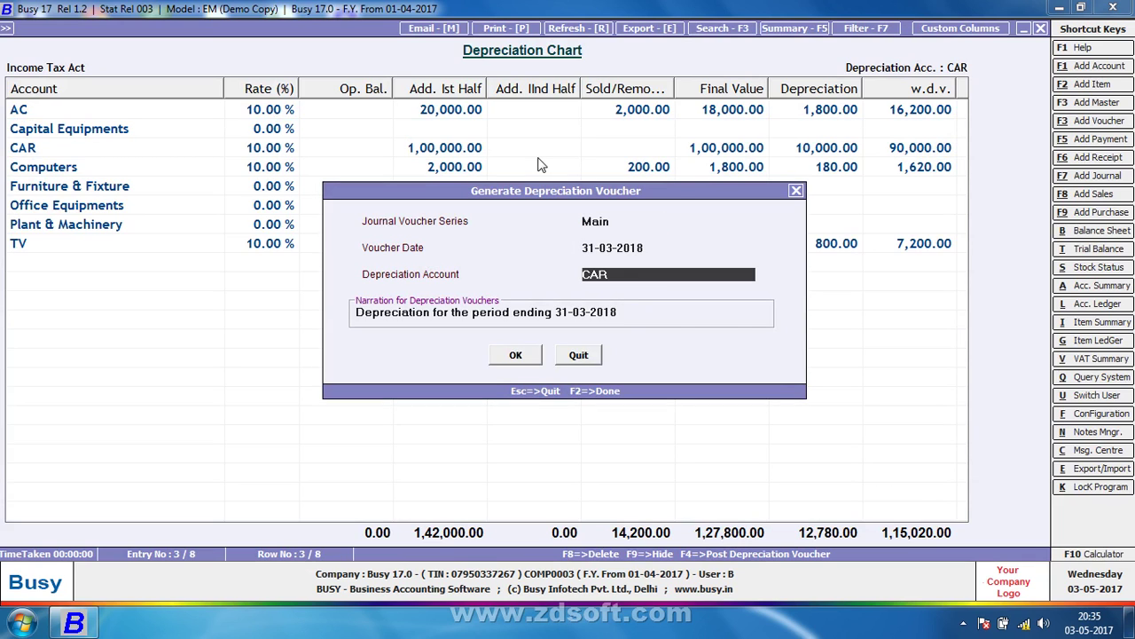
pyautogui.press('BackSpace')
pyautogui.write('CAR')
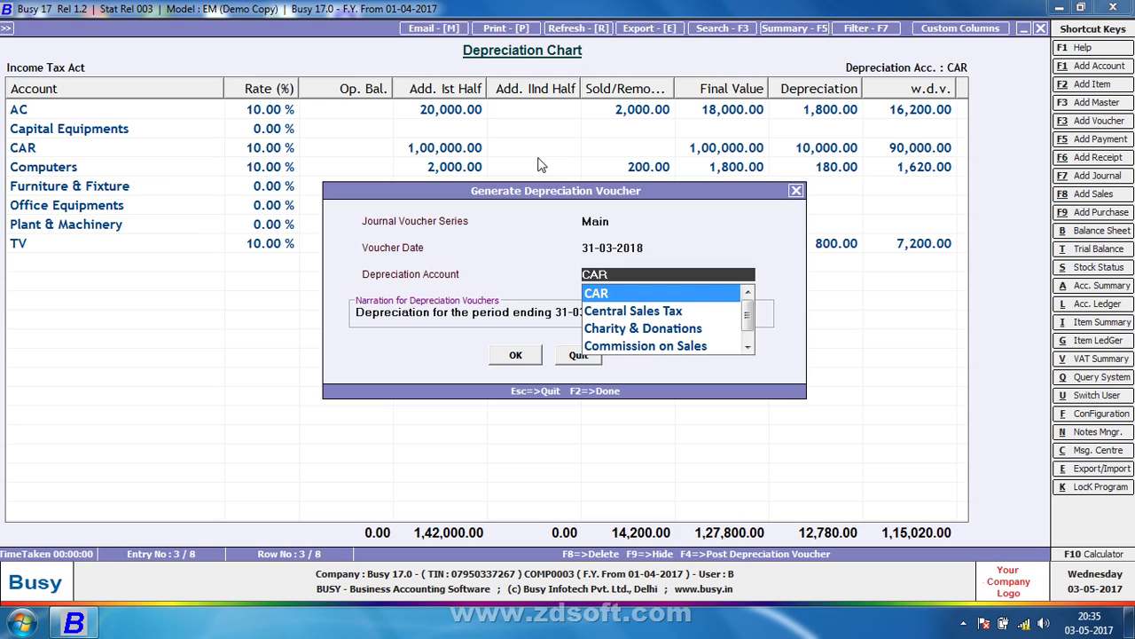
pyautogui.press('BackSpace')
pyautogui.press('BackSpace')
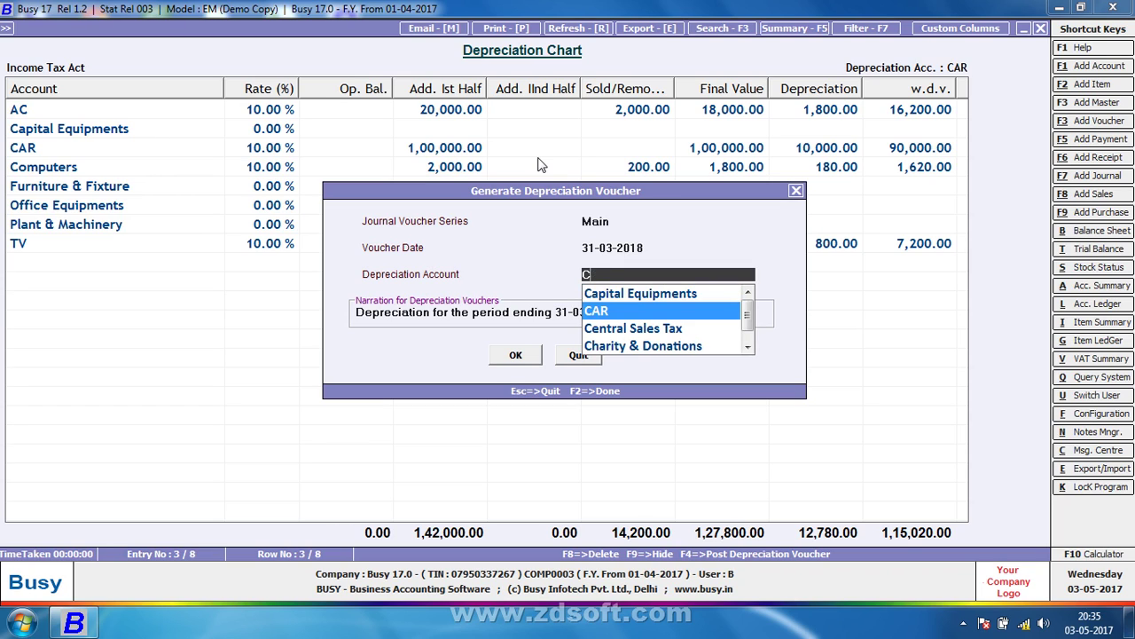
pyautogui.press('Return')
# Step: Change the depreciation voucher's date to 30-04-2017 and post it
pyautogui.press('Up')
pyautogui.press('Up')
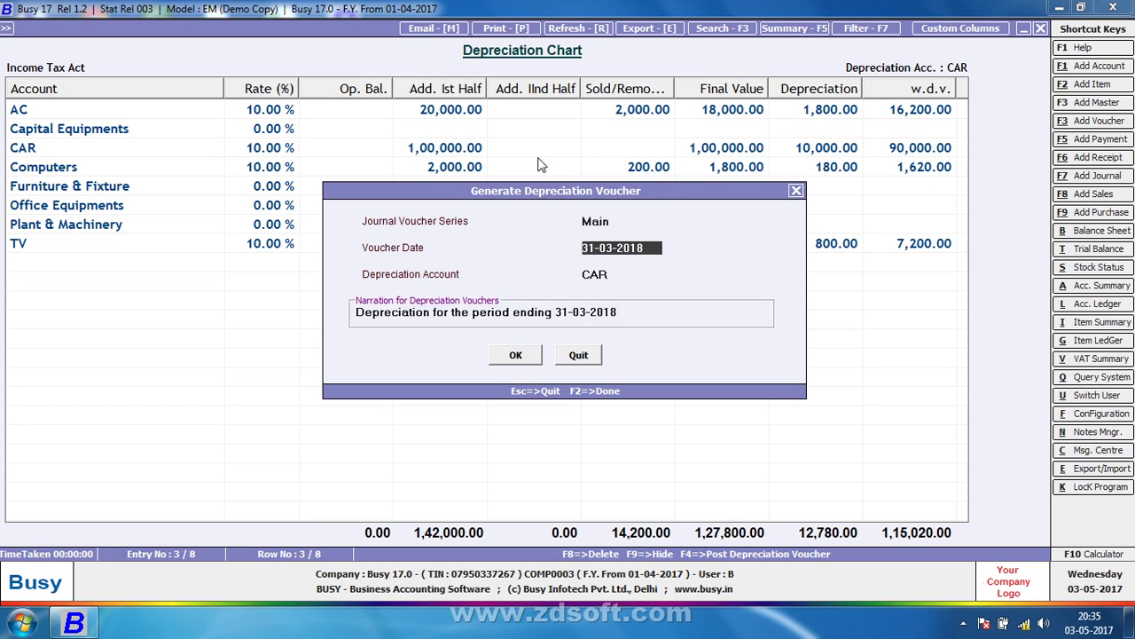
pyautogui.write('30-4')
pyautogui.press('Return')
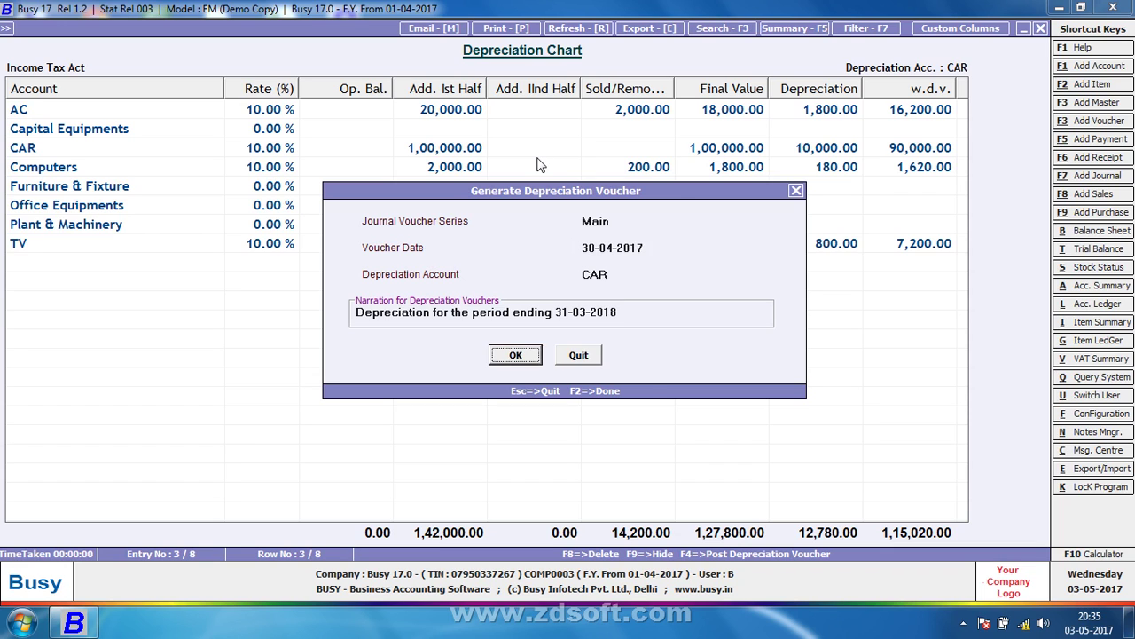
pyautogui.press('Return')
pyautogui.press('Return')
pyautogui.press('Return')
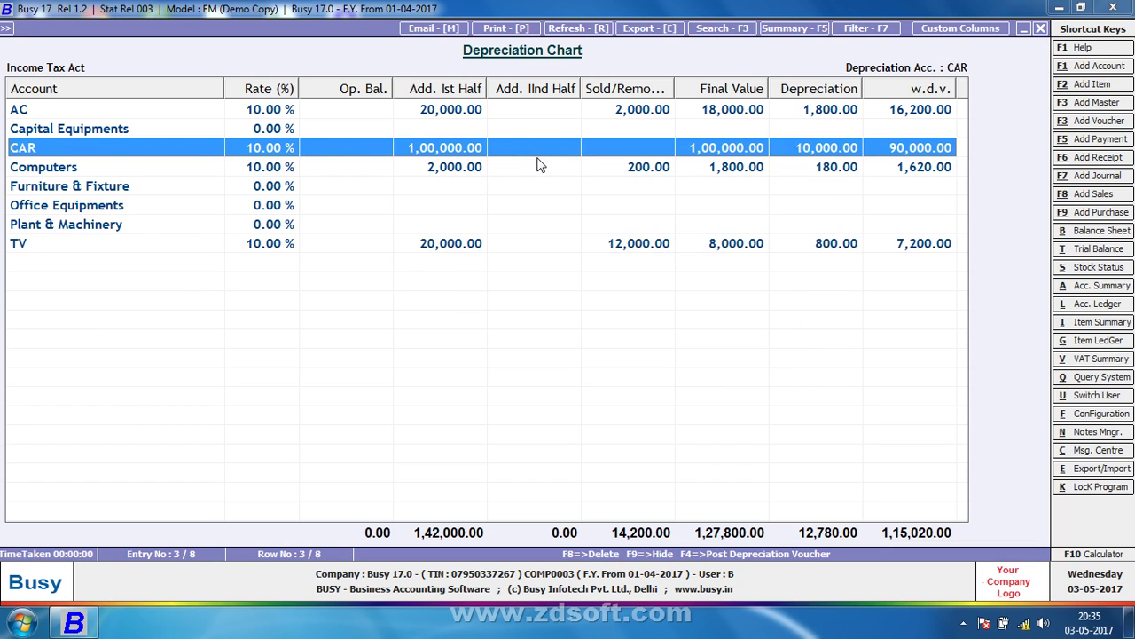
# Step: Open the CAR account ledger, inspect the 30-04-2017 depreciation journal voucher's entries, and quit the voucher
pyautogui.hotkey('alt', 'l')
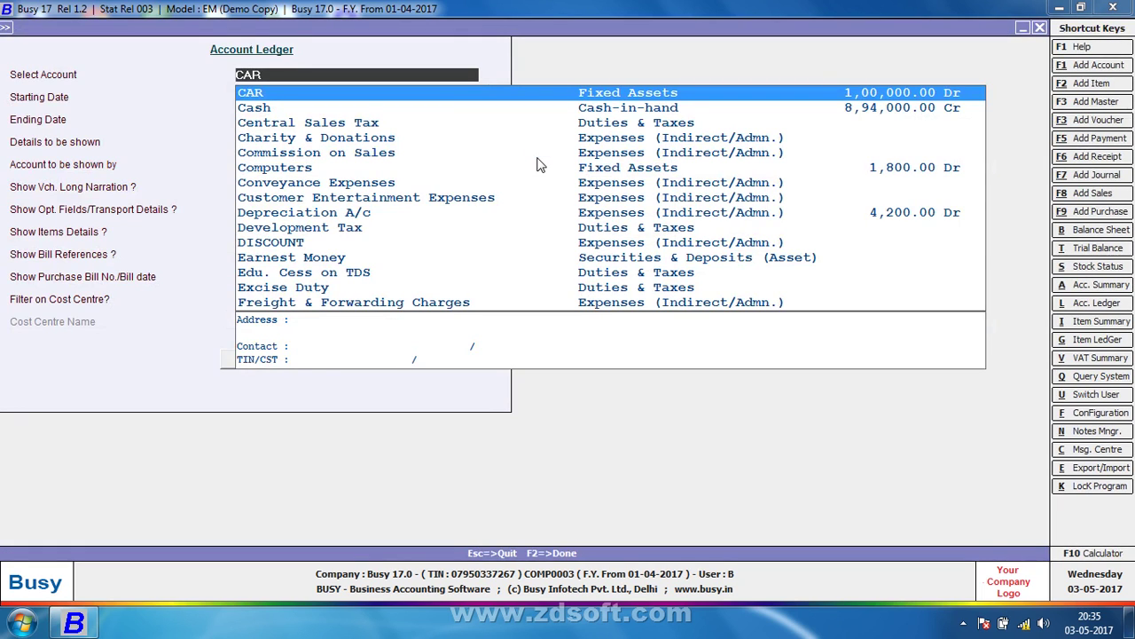
pyautogui.press('F2')
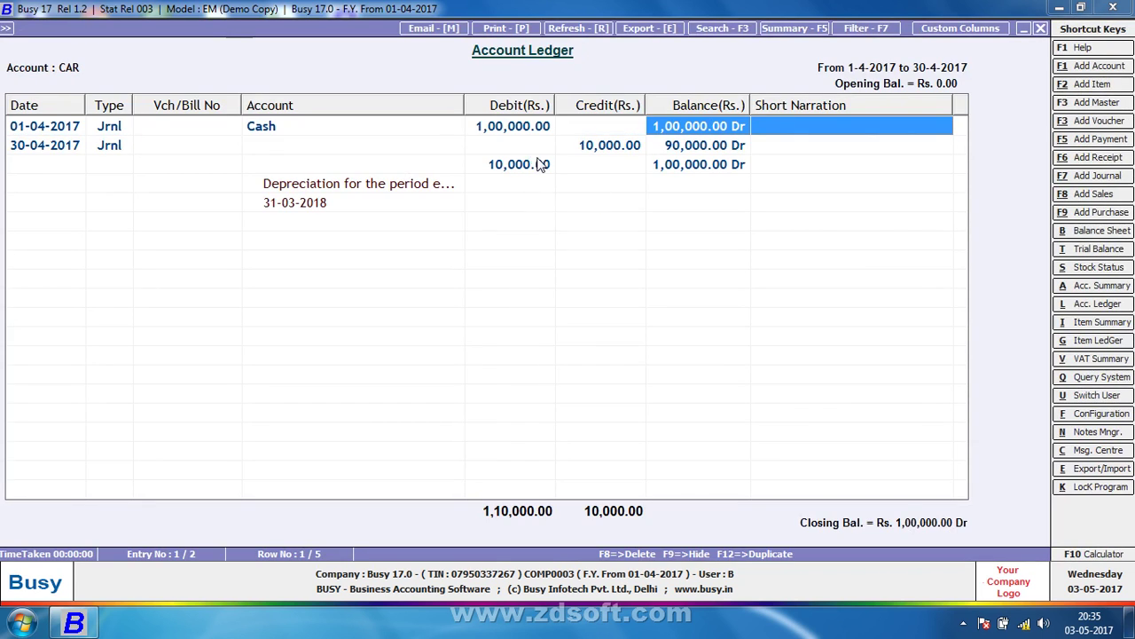
pyautogui.doubleClick(541, 165)
pyautogui.press('Return')
pyautogui.press('Return')
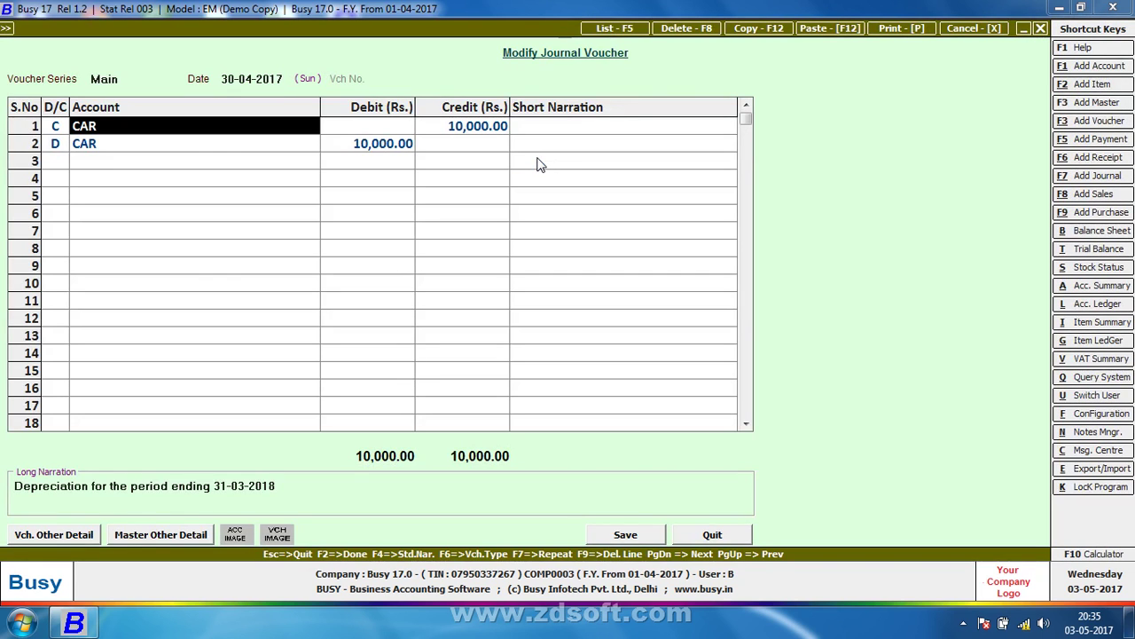
pyautogui.press('Escape')
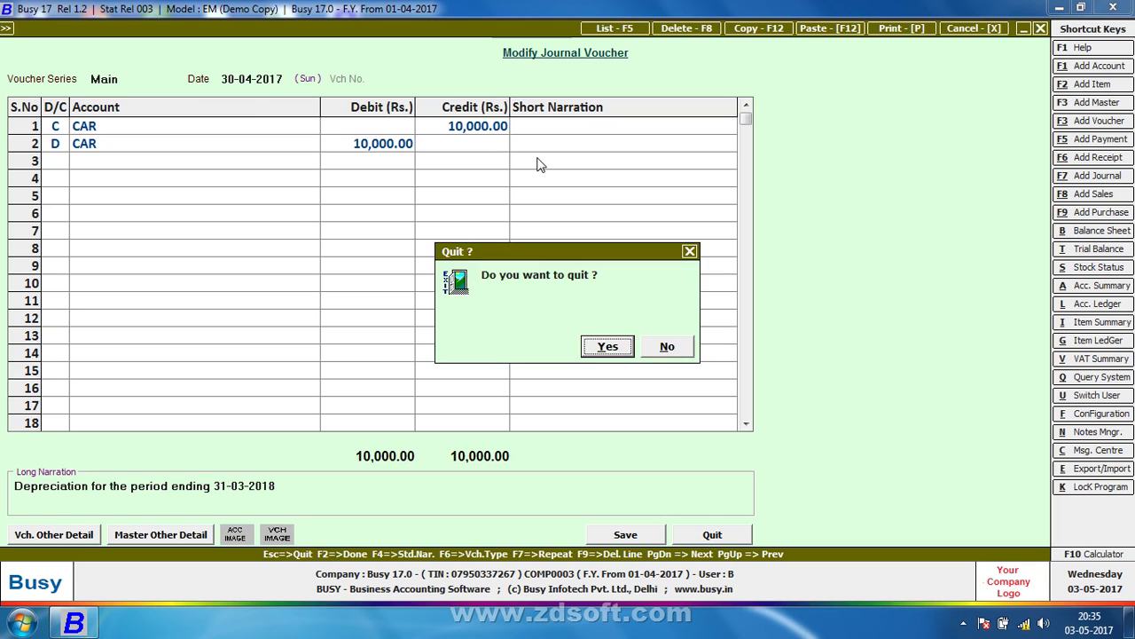
pyautogui.press('Return')
# Step: Delete the depreciation journal voucher dated 30-04-2017 and close the account ledger
pyautogui.press('F8')
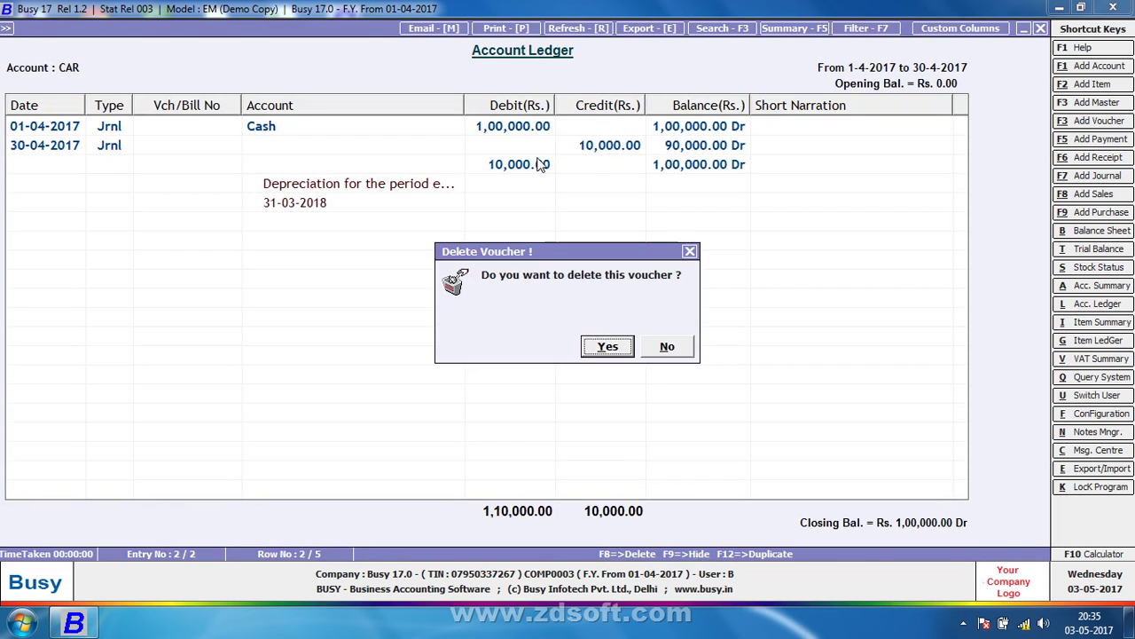
pyautogui.press('Return')
pyautogui.press('Escape')
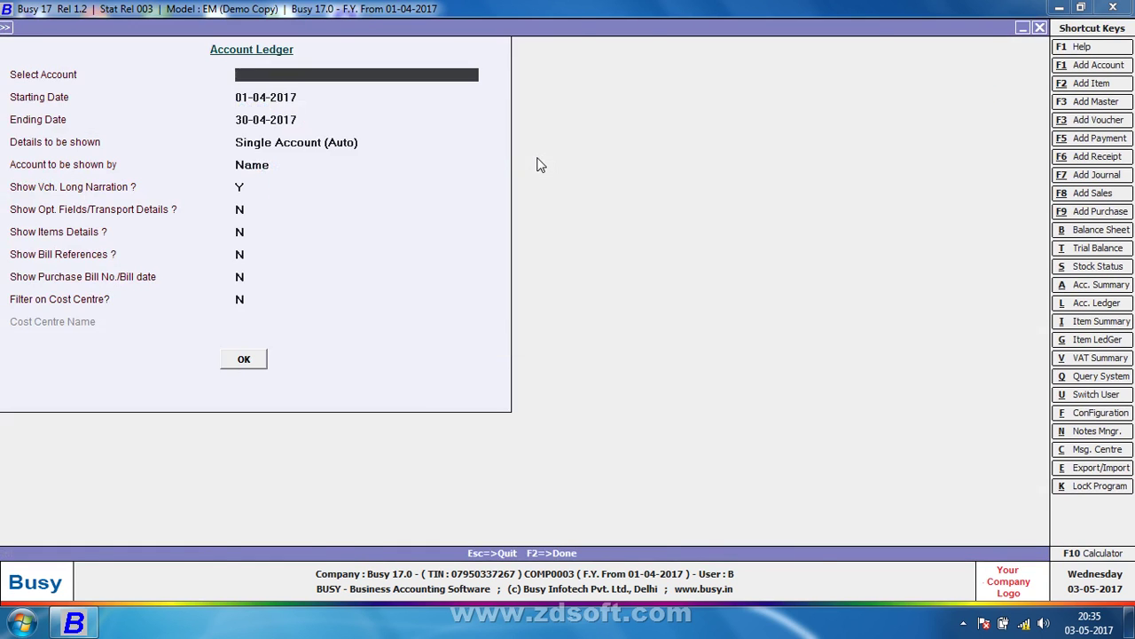
pyautogui.press('Escape')
# Step: Start a depreciation voucher for the CAR row only, in series Main dated 31-03-2018
pyautogui.click(539, 166)
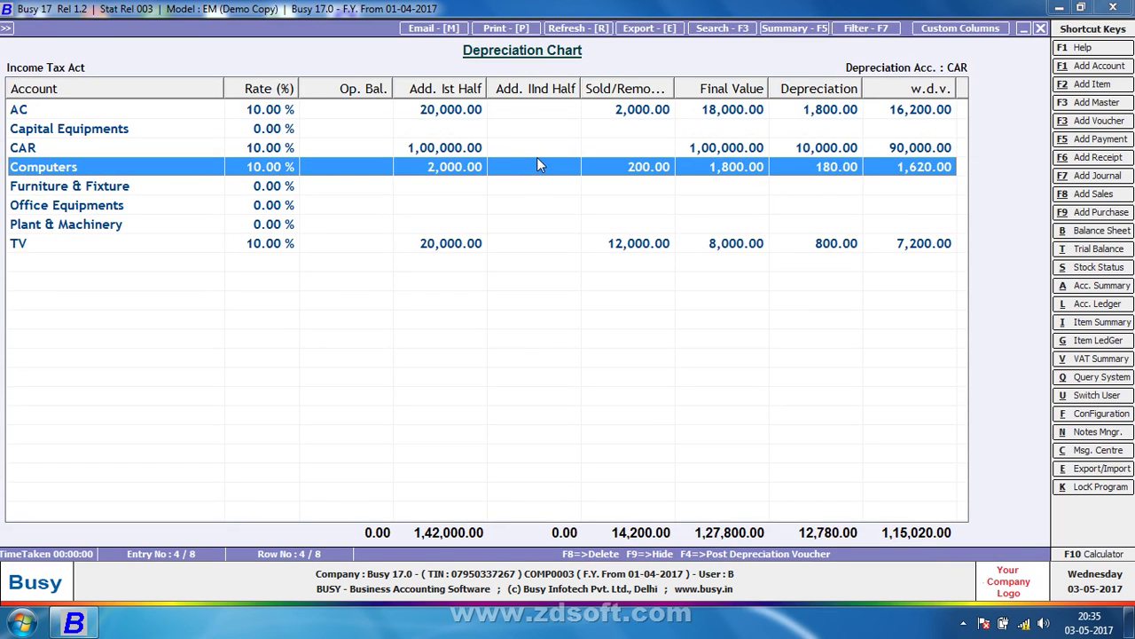
pyautogui.press('Up')
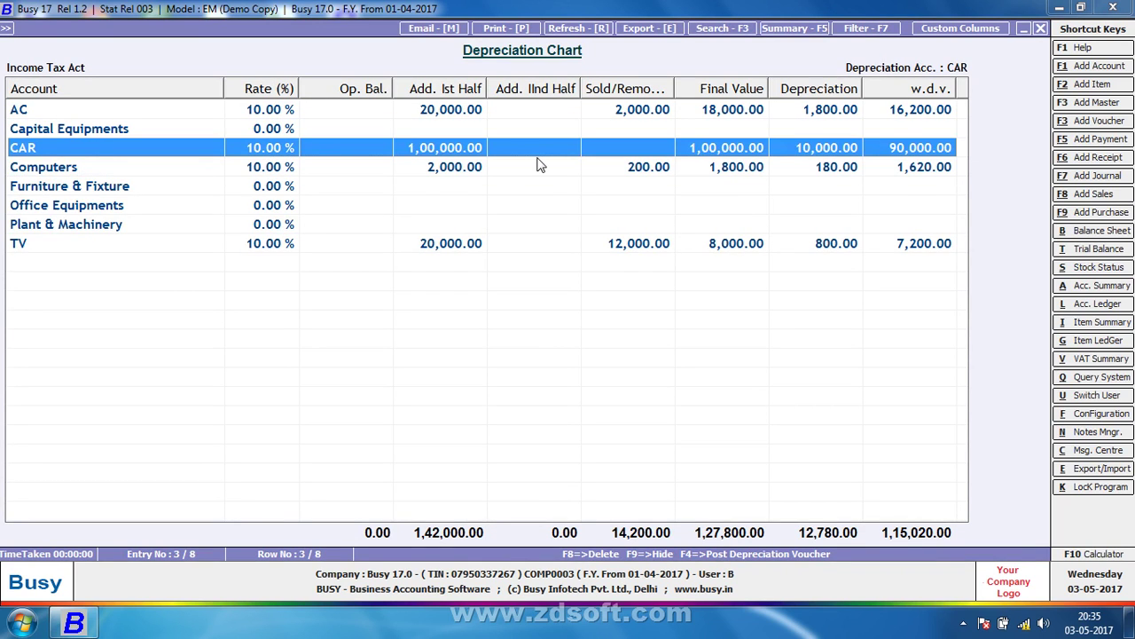
pyautogui.press('F4')
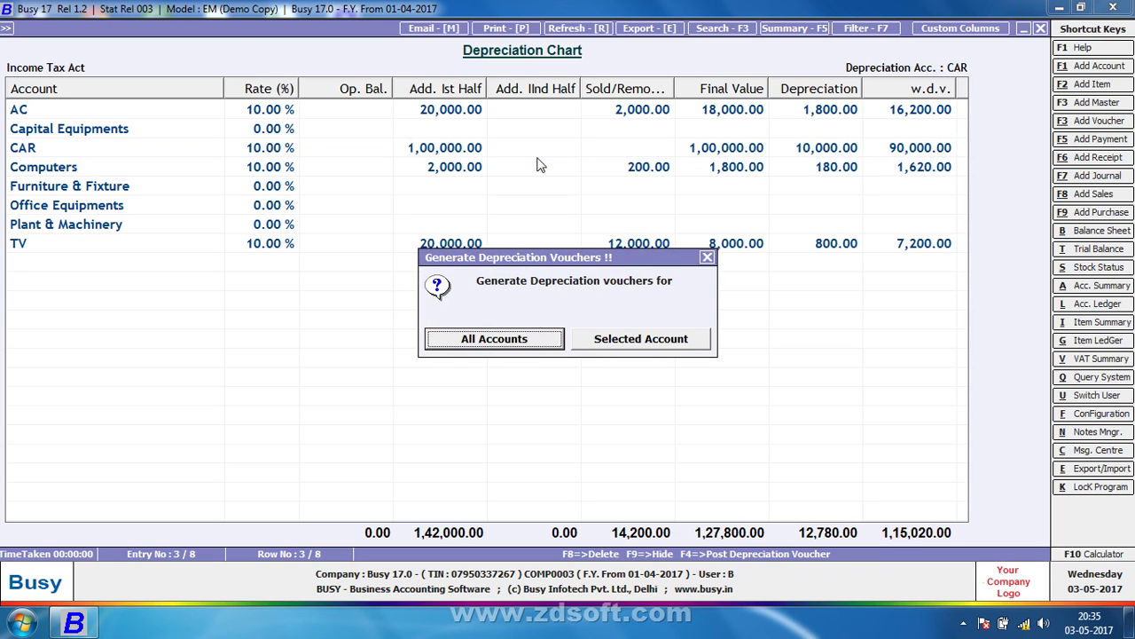
pyautogui.press('Right')
pyautogui.press('Return')
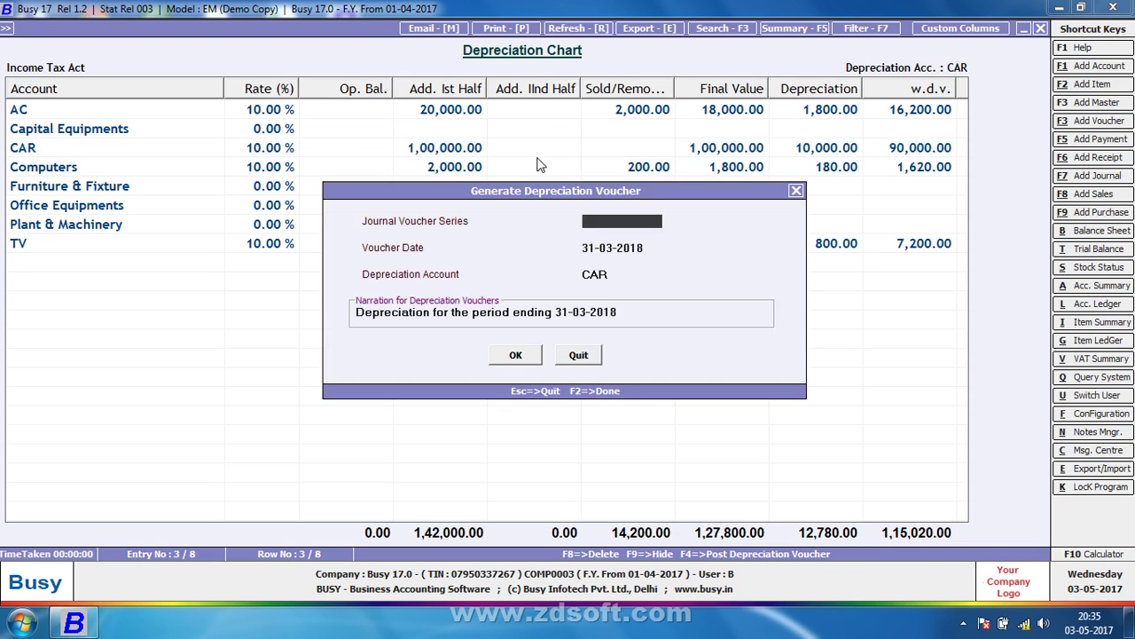
pyautogui.press('Return')
pyautogui.press('Return')
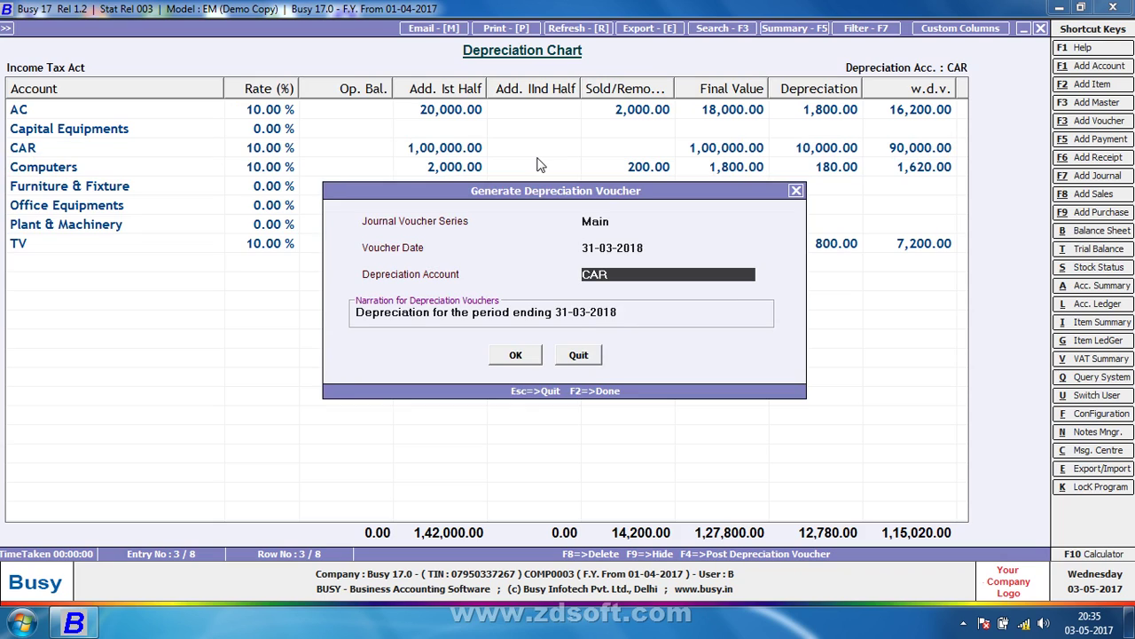
# Step: Set the depreciation account to Depreciation A/c and try to post the voucher
pyautogui.write('D')
pyautogui.press('Return')
pyautogui.press('Return')
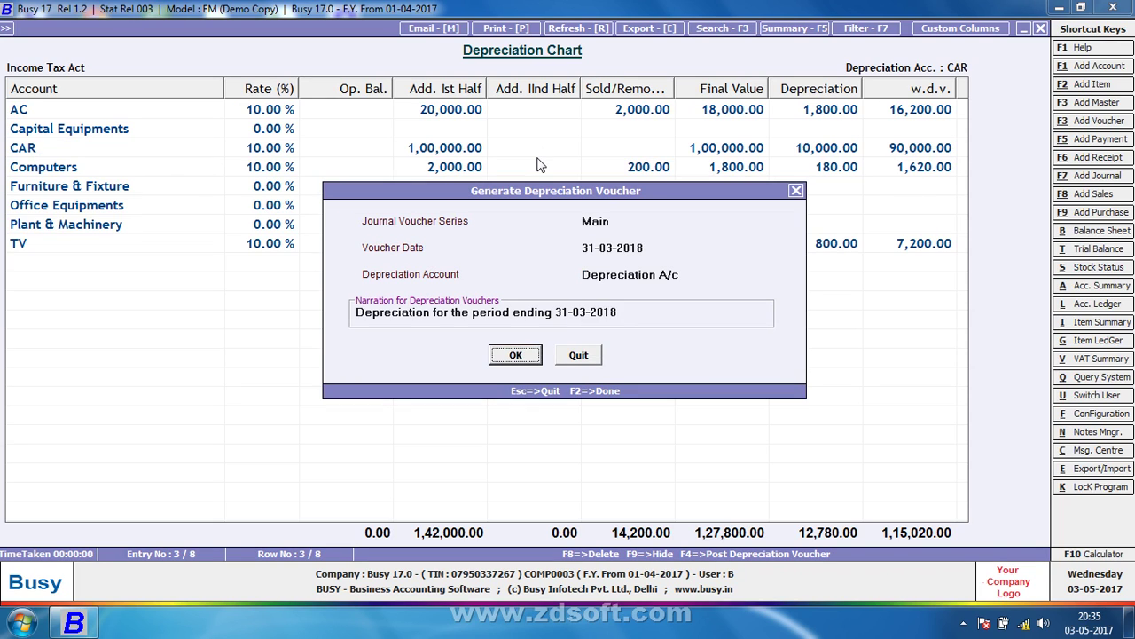
pyautogui.press('Return')
pyautogui.press('Return')
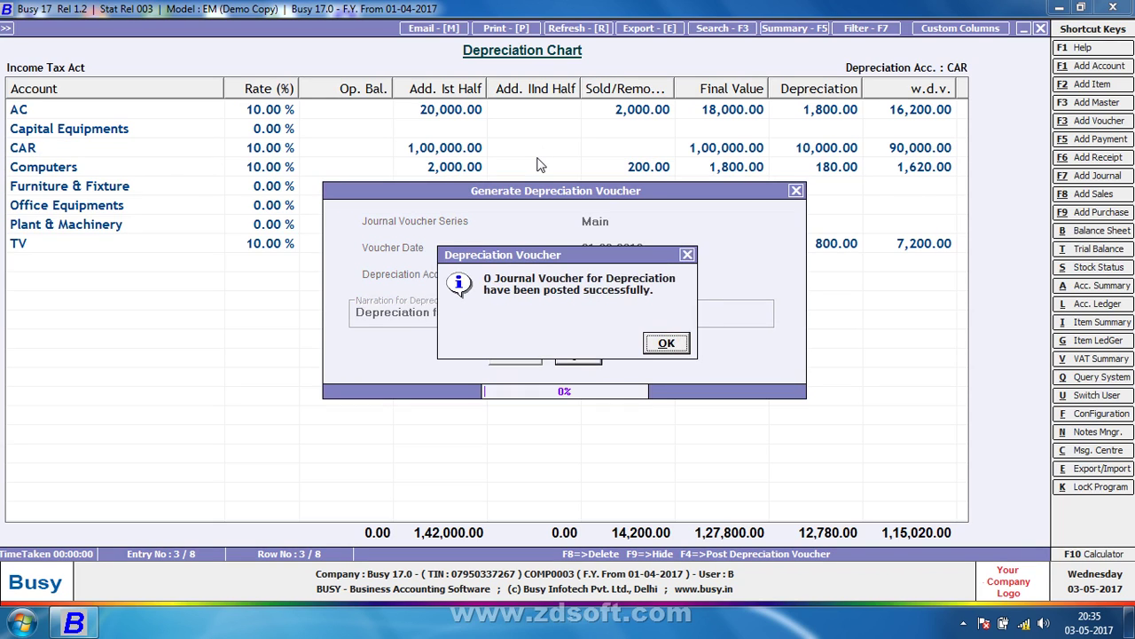
pyautogui.press('Return')
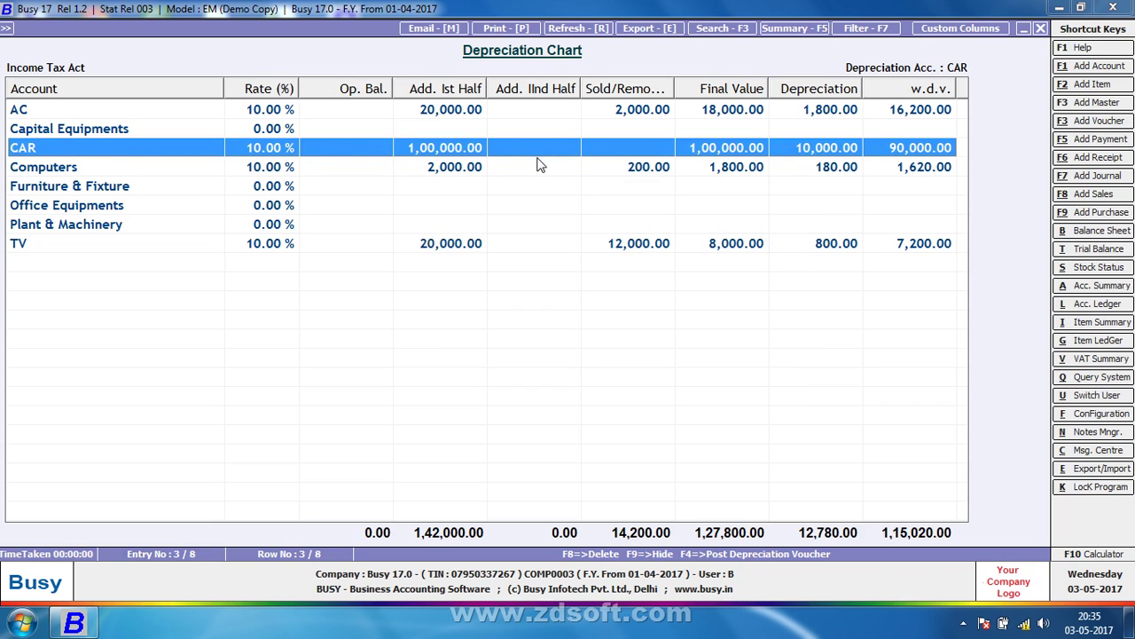
# Step: Start a depreciation voucher for the CAR row only, in series Main, with Depreciation A/c as the depreciation account
pyautogui.press('F4')
pyautogui.press('Right')
pyautogui.press('Return')
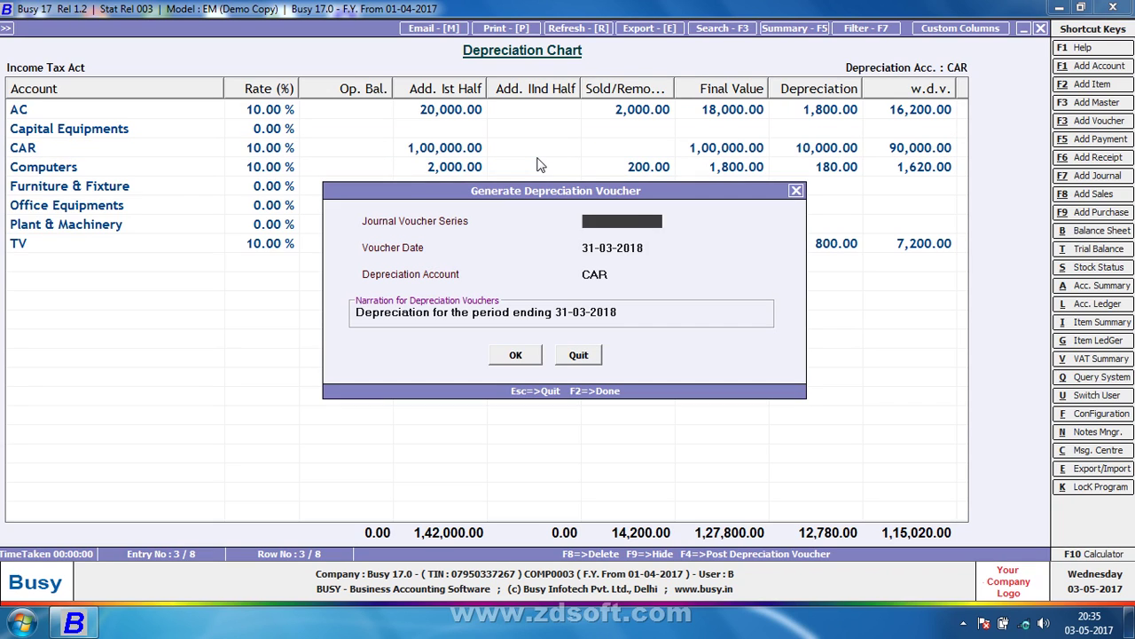
pyautogui.press('Return')
pyautogui.press('Return')
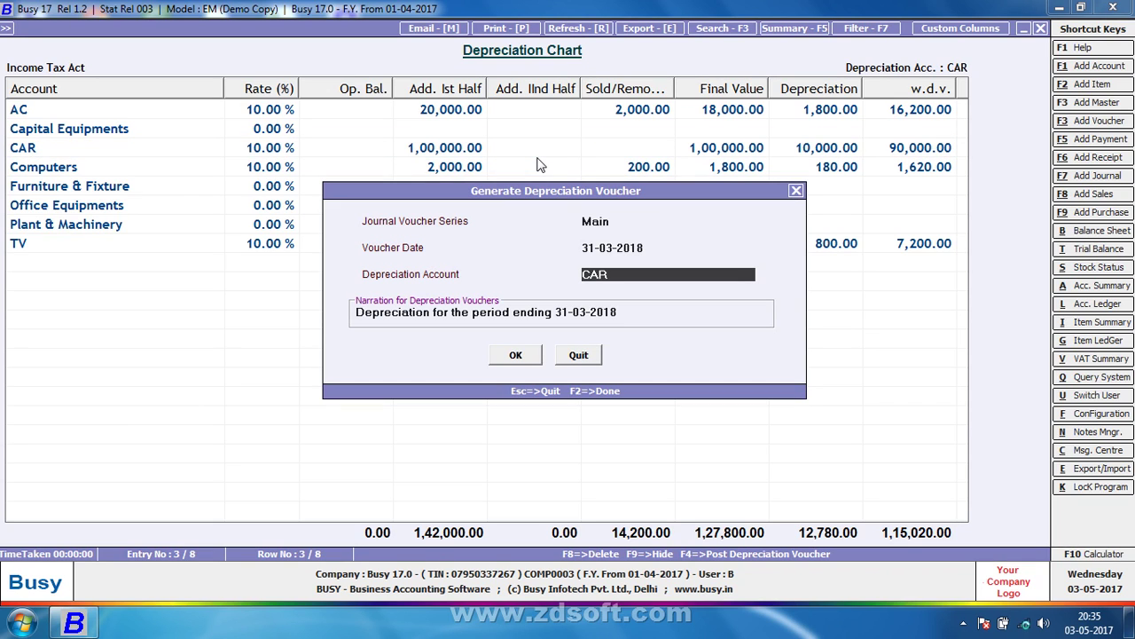
pyautogui.write('de')
pyautogui.press('Return')
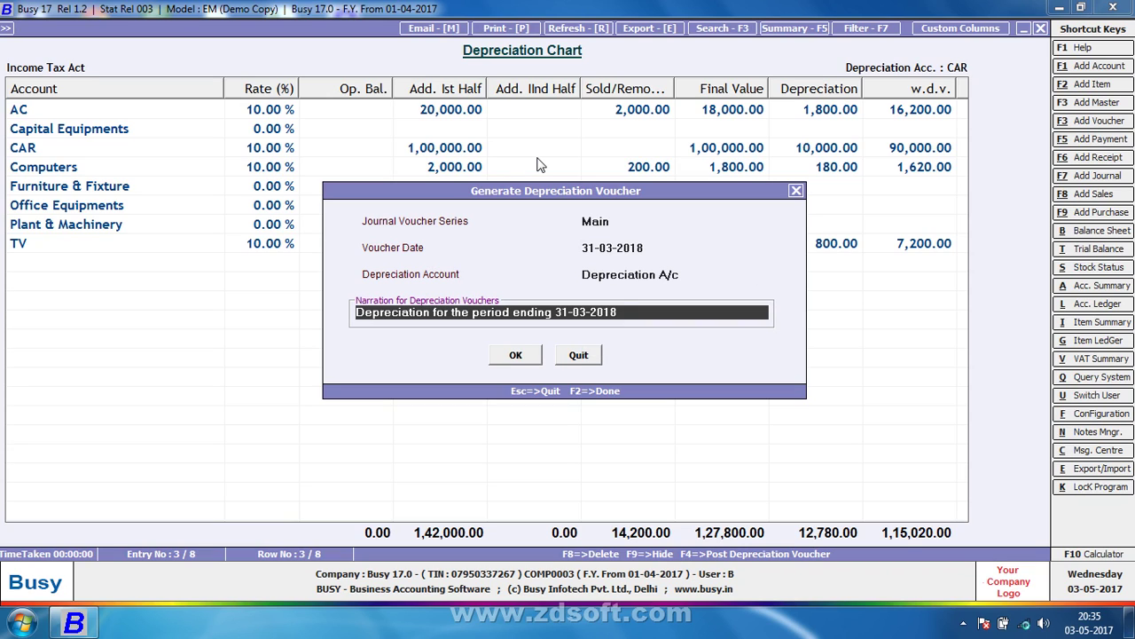
# Step: Set the depreciation voucher date to 30-04-2017, keep the narration, and post the voucher
pyautogui.press('Up')
pyautogui.press('Up')
pyautogui.write('30')
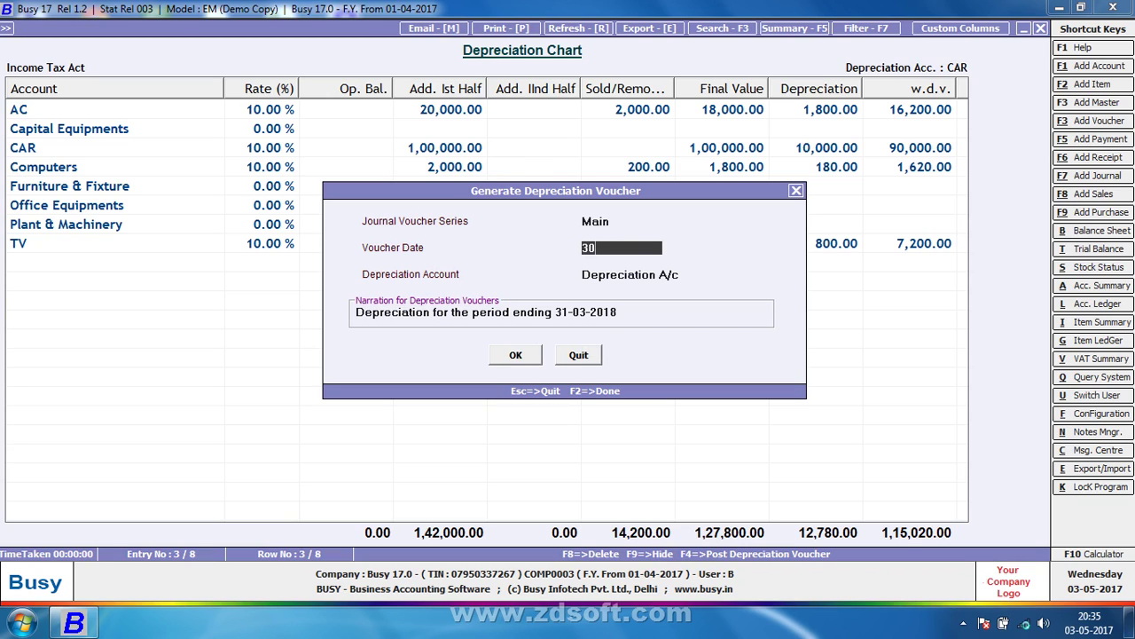
pyautogui.write('-04')
pyautogui.press('Return')
pyautogui.press('Return')
pyautogui.press('Return')
pyautogui.press('Return')
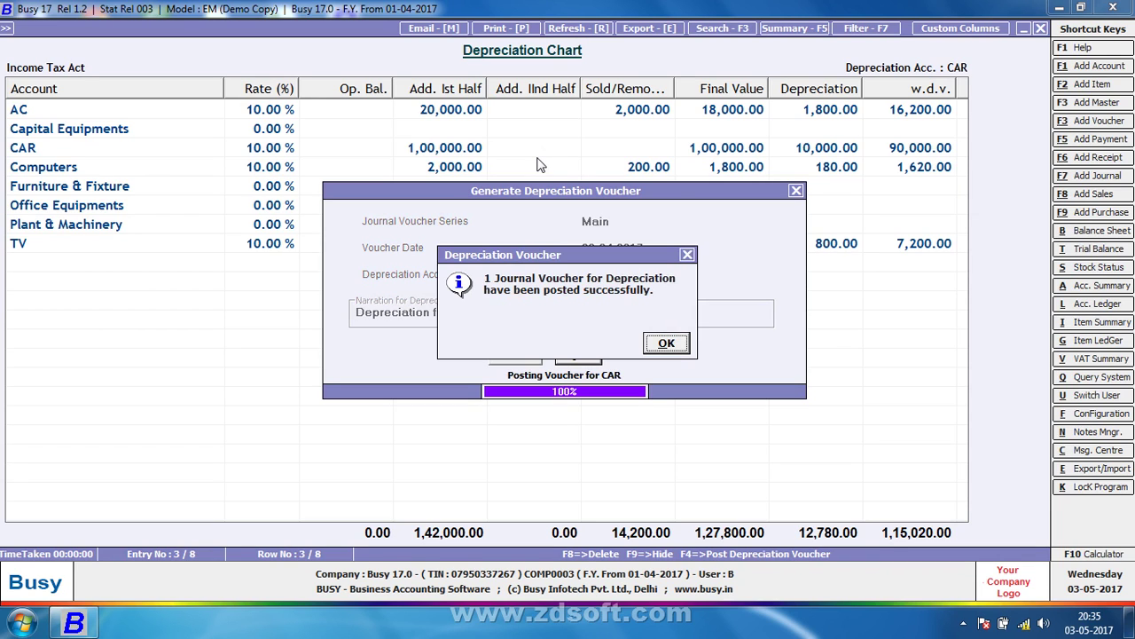
pyautogui.press('Return')
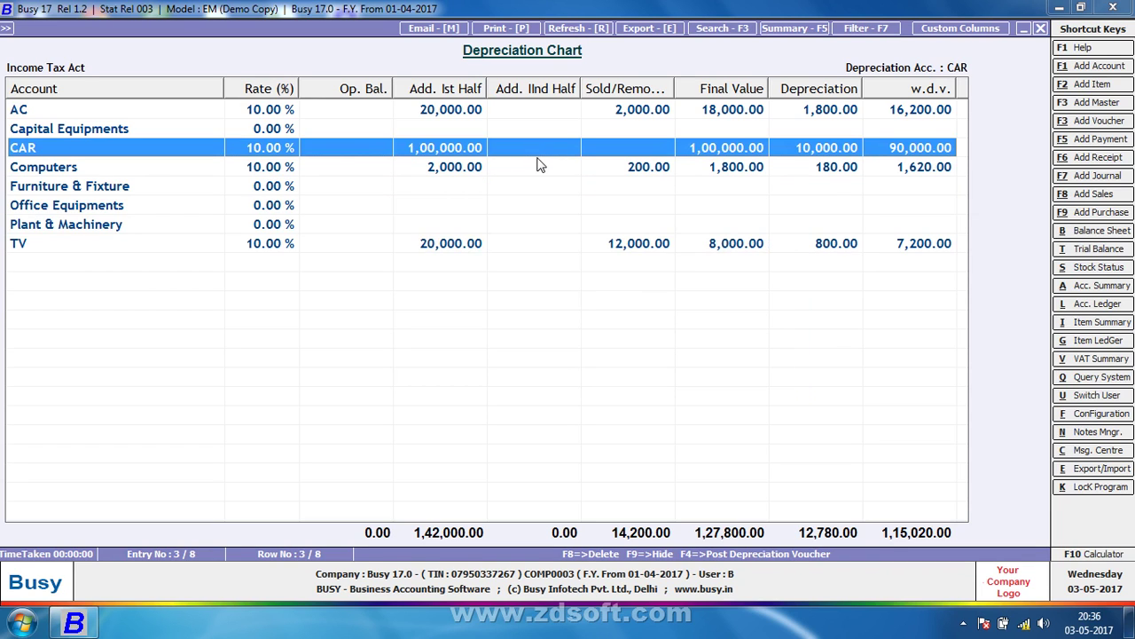
# Step: Check the CAR account ledger from 01-04-2017 to 30-04-2017 for the depreciation entry, and close the ledger and the depreciation chart
pyautogui.press('Return')
pyautogui.press('Return')
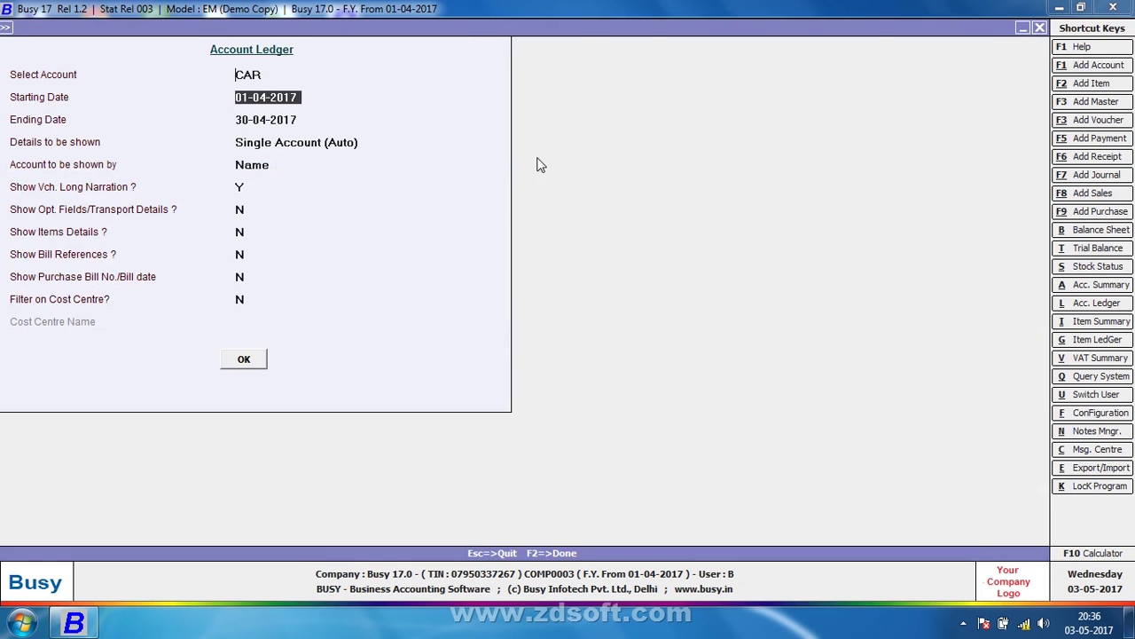
pyautogui.press('F2')
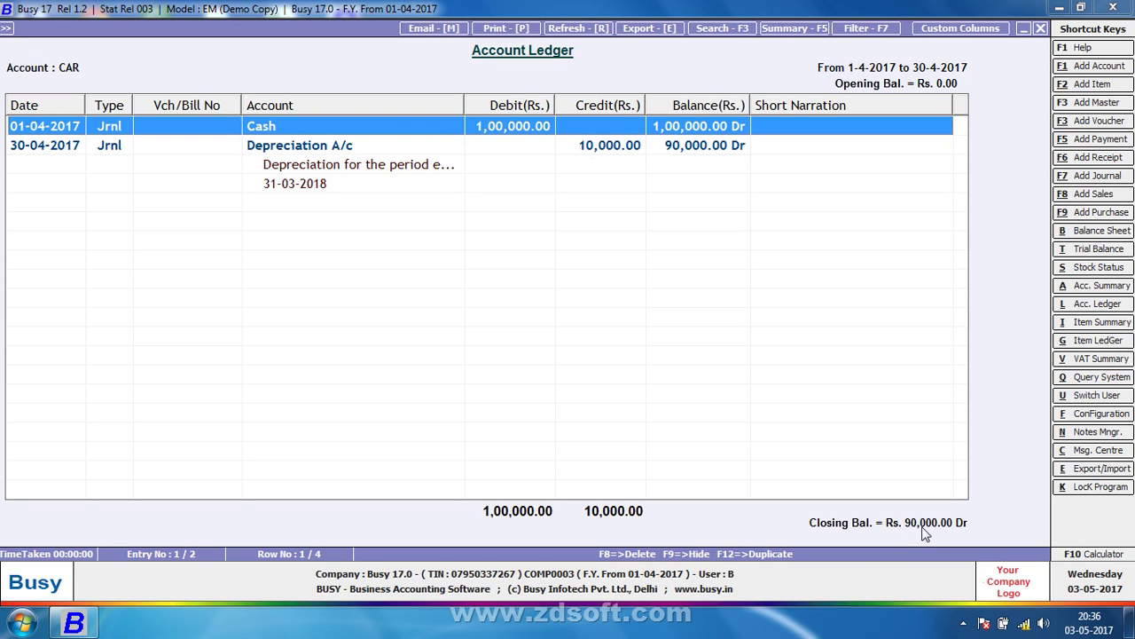
pyautogui.press('Escape')
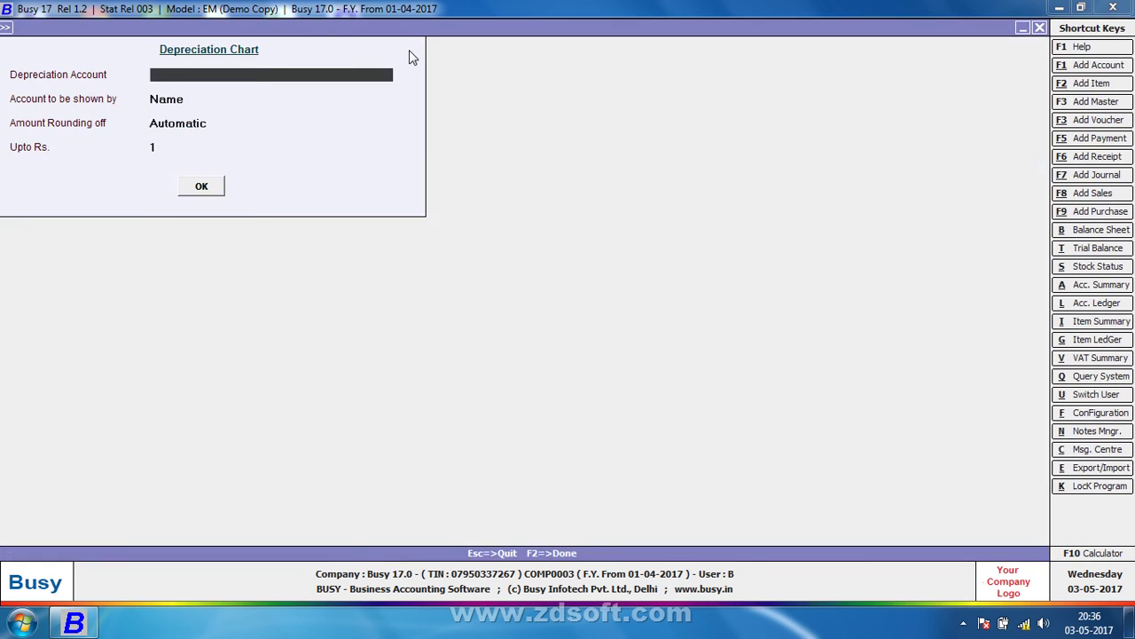
pyautogui.press('Escape')
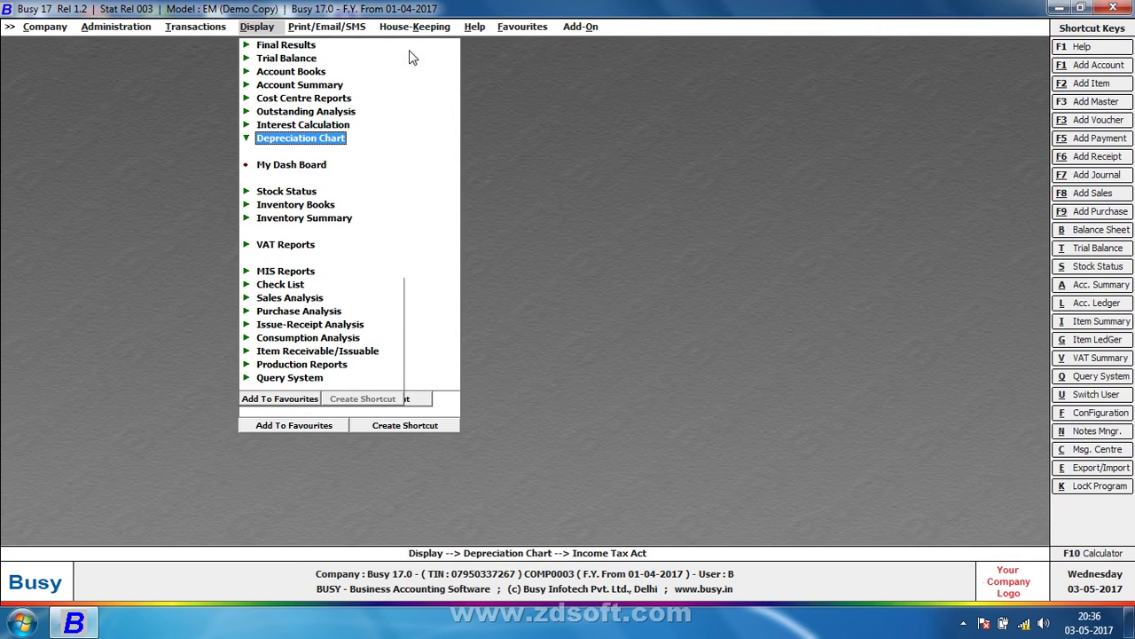
# Step: Open the Profit & Loss A/c report in Horizontal (Standard) format
pyautogui.press('Up')
pyautogui.press('Up')
pyautogui.press('Up')
pyautogui.press('Up')
pyautogui.press('Up')
pyautogui.press('Up')
pyautogui.press('Up')
pyautogui.press('Return')
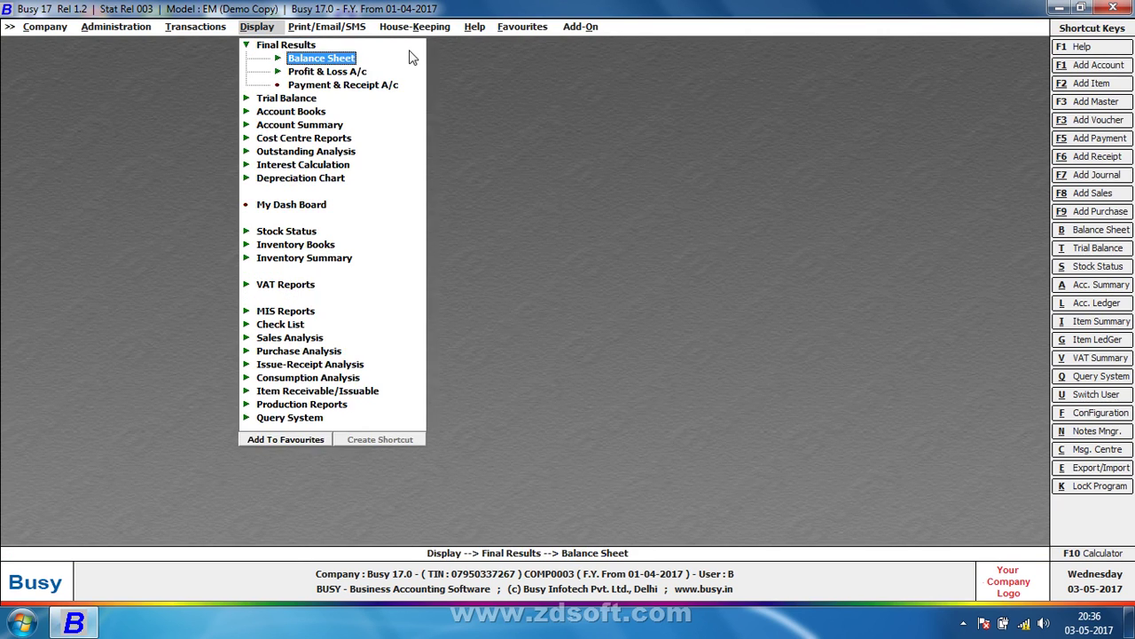
pyautogui.press('Return')
pyautogui.press('Down')
pyautogui.press('Down')
pyautogui.press('Down')
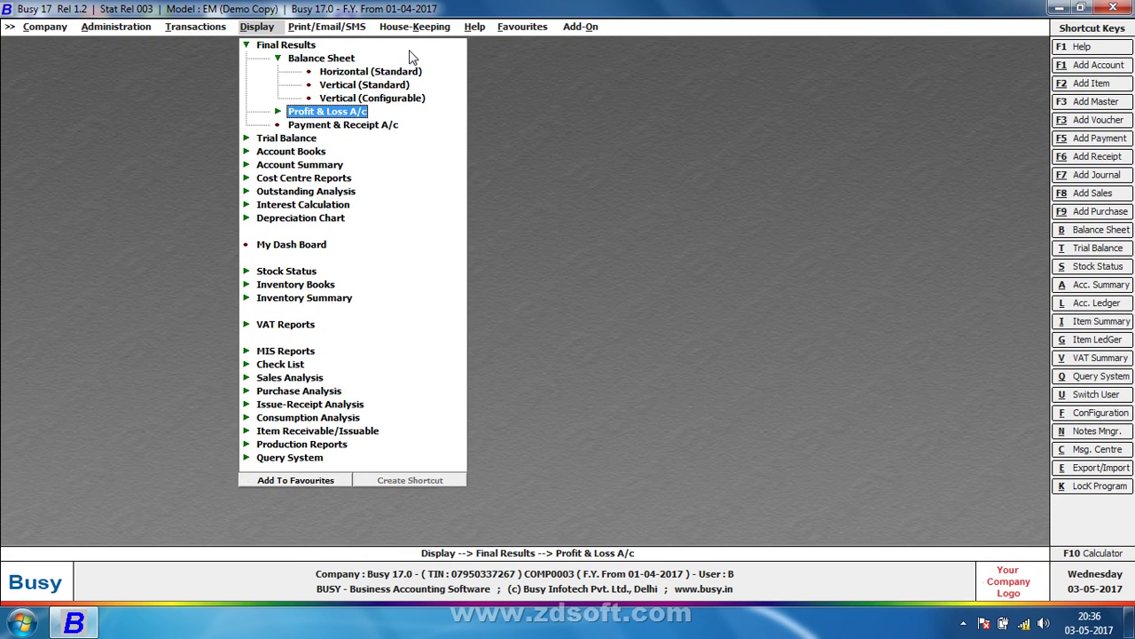
pyautogui.press('Return')
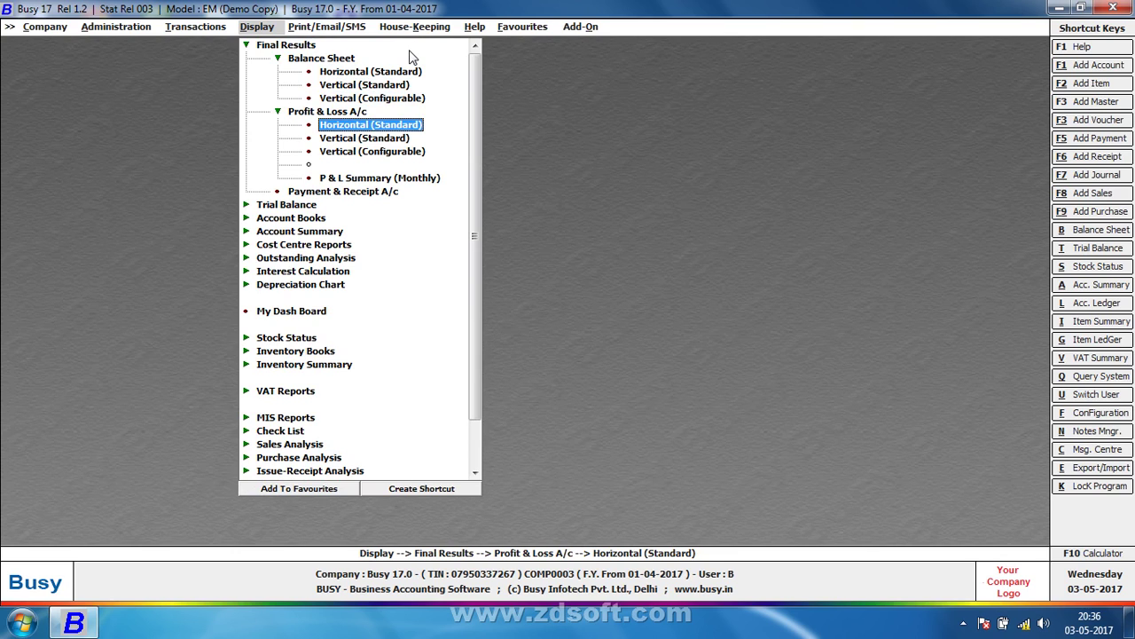
pyautogui.press('Return')
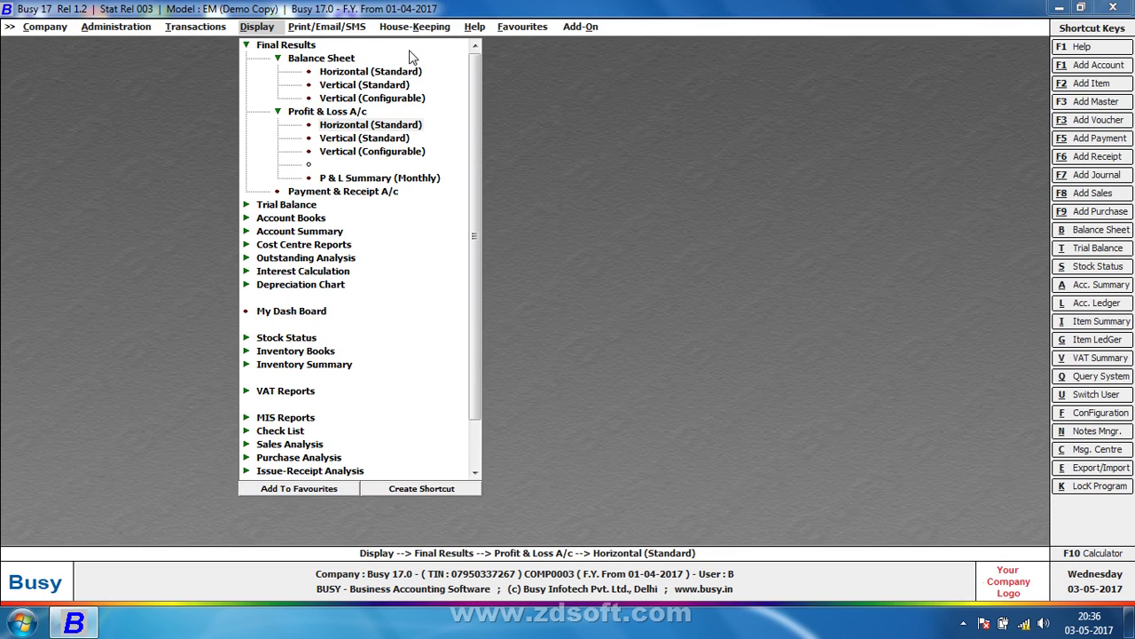
# Step: Generate the Profit & Loss A/c for April to May without updating closing stock
pyautogui.press('Return')
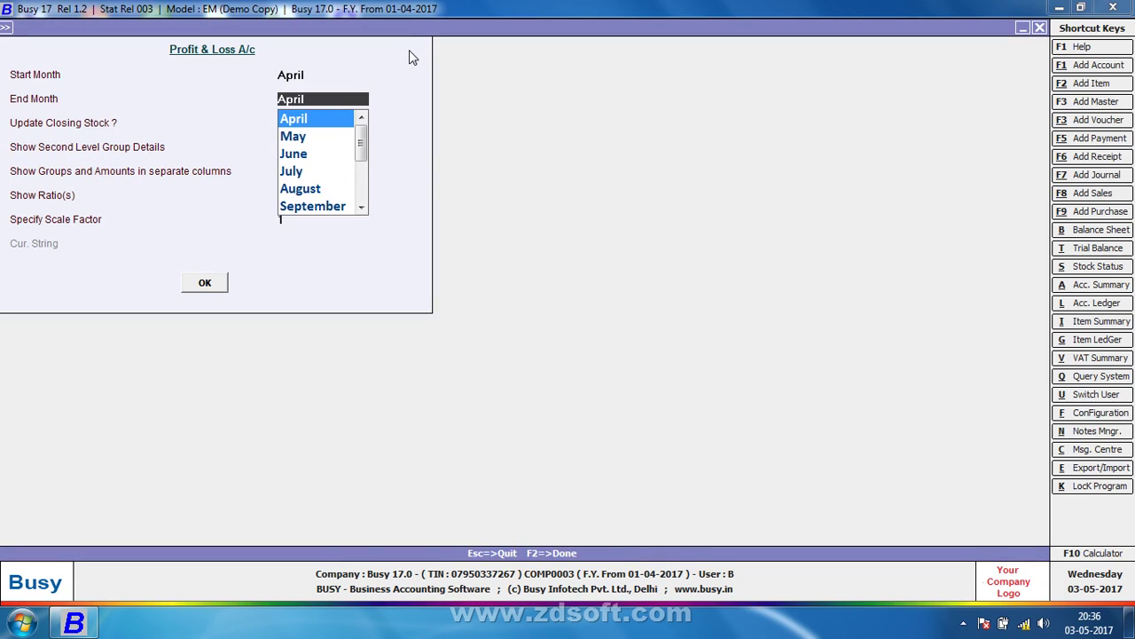
pyautogui.write('n')
pyautogui.press('BackSpace')
pyautogui.write('m')
pyautogui.press('Return')
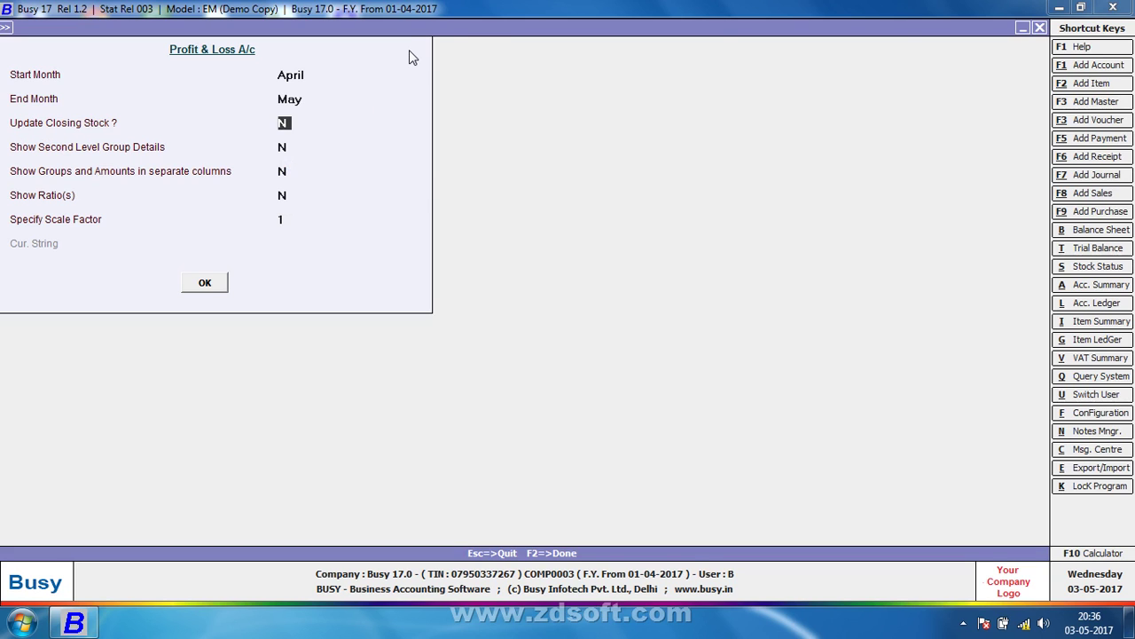
pyautogui.press('F2')
# Step: Drill into Expenses (Indirect/Admn.) in the Profit & Loss A/c to view its account balances
pyautogui.press('Down')
pyautogui.press('Down')
pyautogui.press('Down')
pyautogui.press('Down')
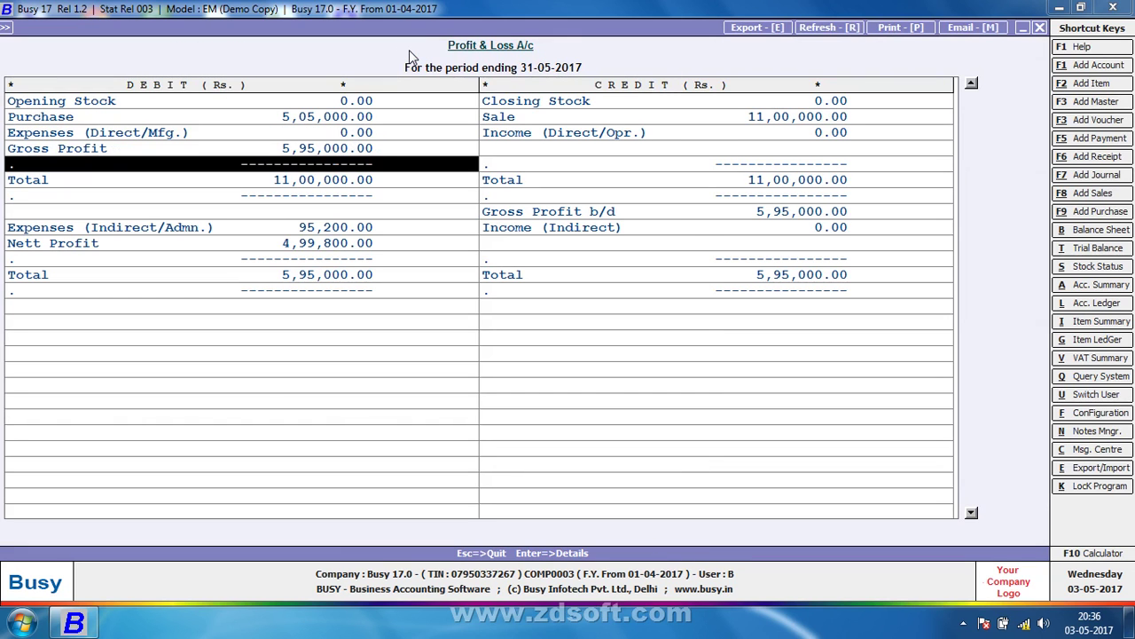
pyautogui.press('Down')
pyautogui.press('Down')
pyautogui.press('Down')
pyautogui.press('Return')
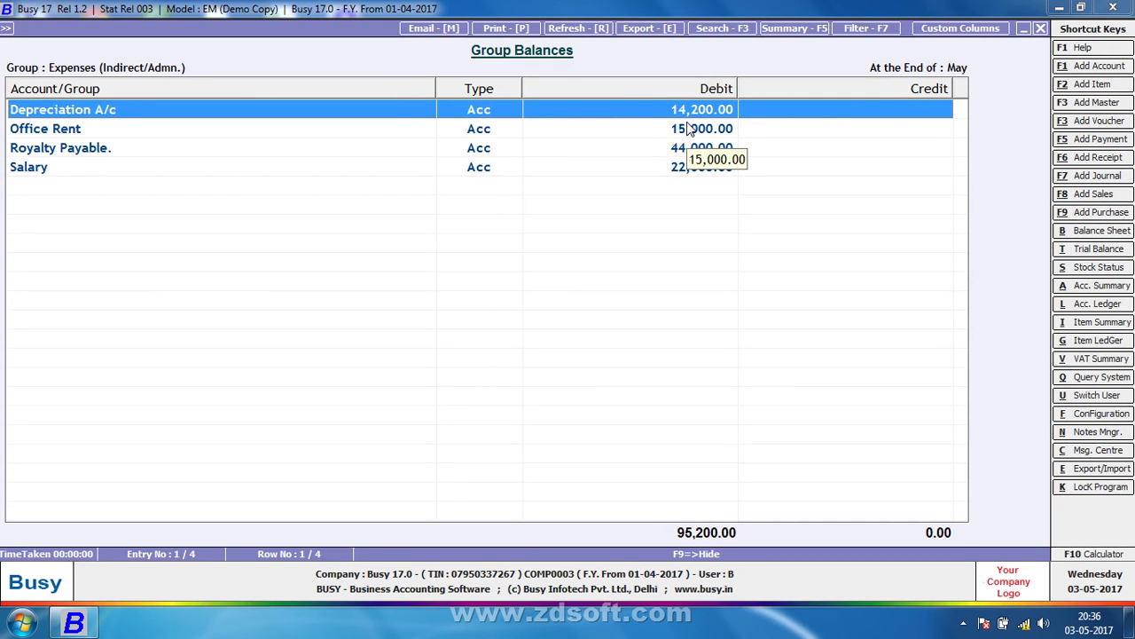
# Step: Examine the April ledger entries of Depreciation A/c, and close the ledger and Profit & Loss reports
pyautogui.press('Return')
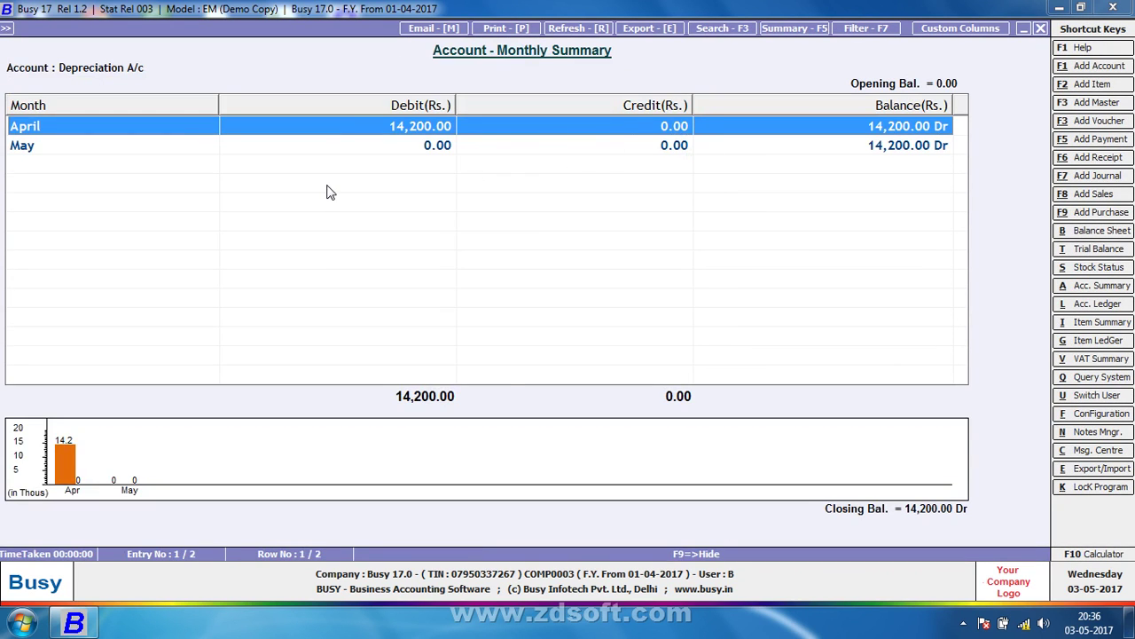
pyautogui.press('Return')
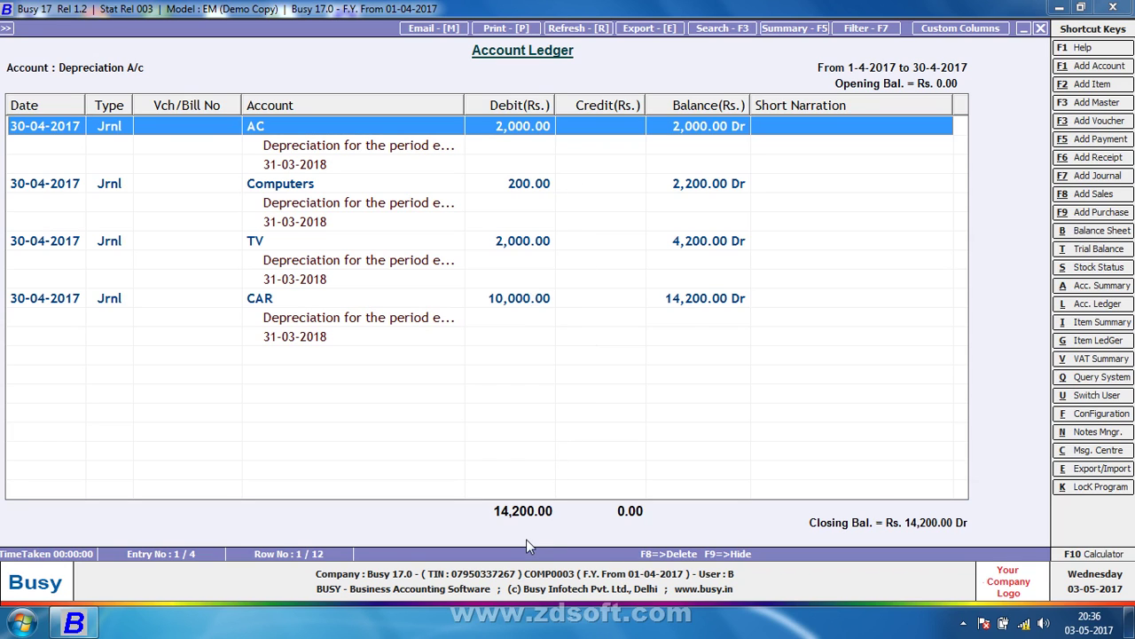
pyautogui.press('Escape')
pyautogui.press('Escape')
pyautogui.press('Escape')
pyautogui.press('Escape')
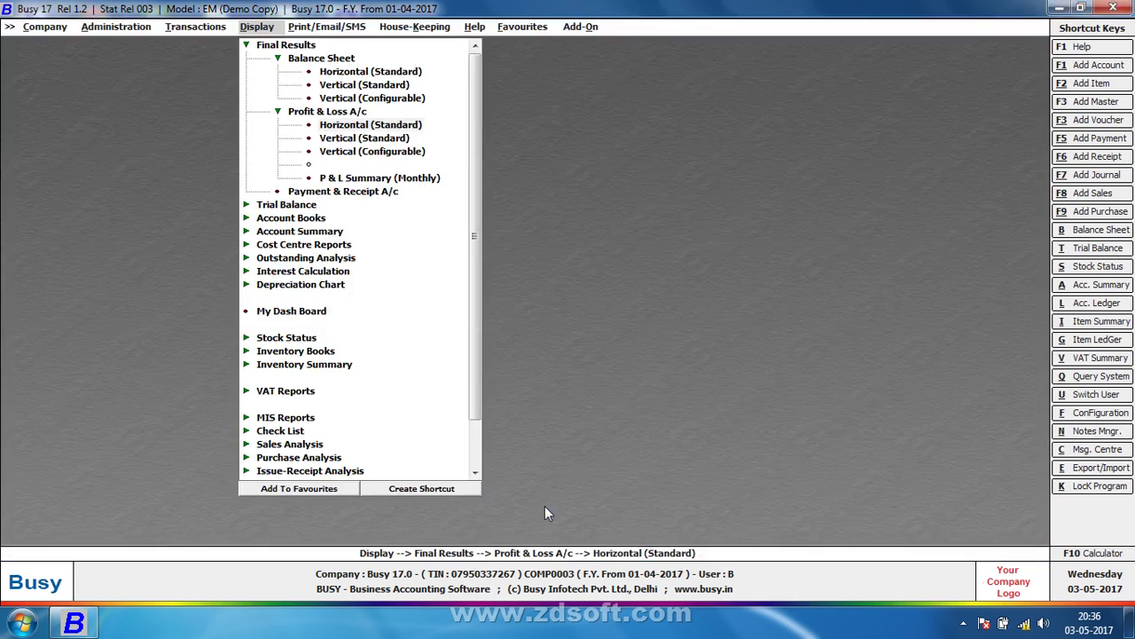
pyautogui.press('Escape')
pyautogui.press('Escape')
pyautogui.press('super+d')
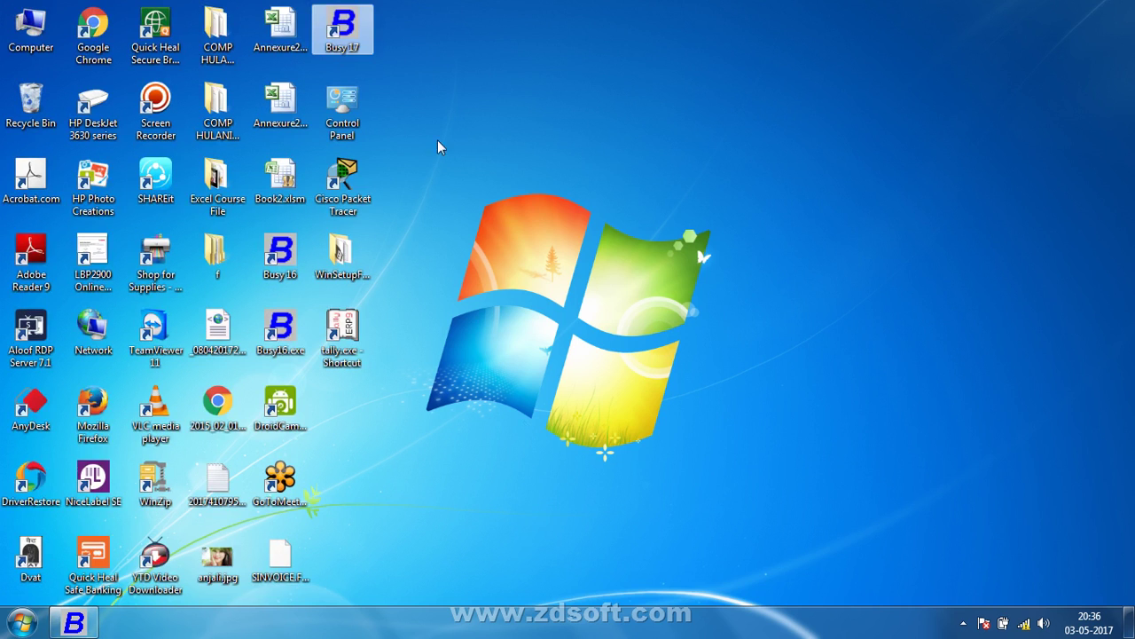
pyautogui.rightClick(477, 8)
pyautogui.click(561, 55)
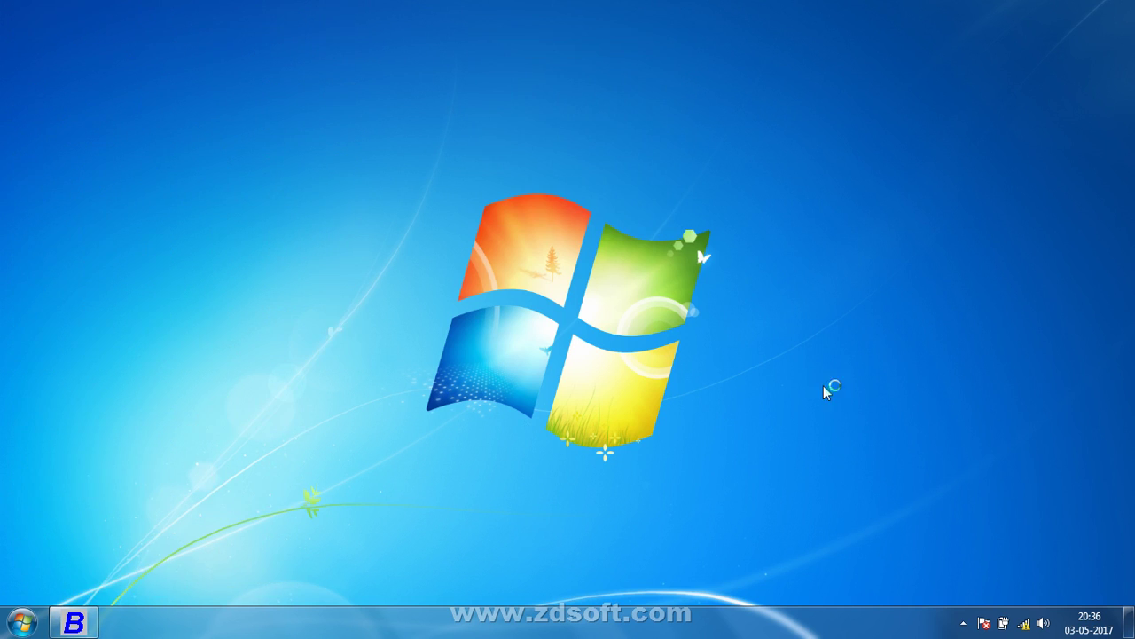
pyautogui.click(963, 624)
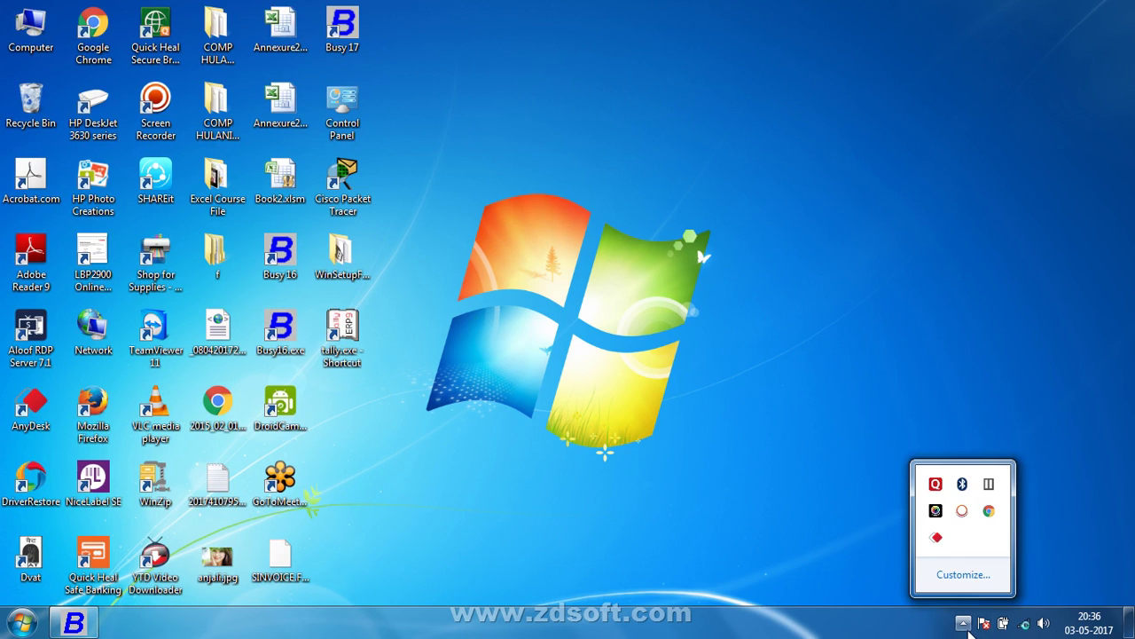